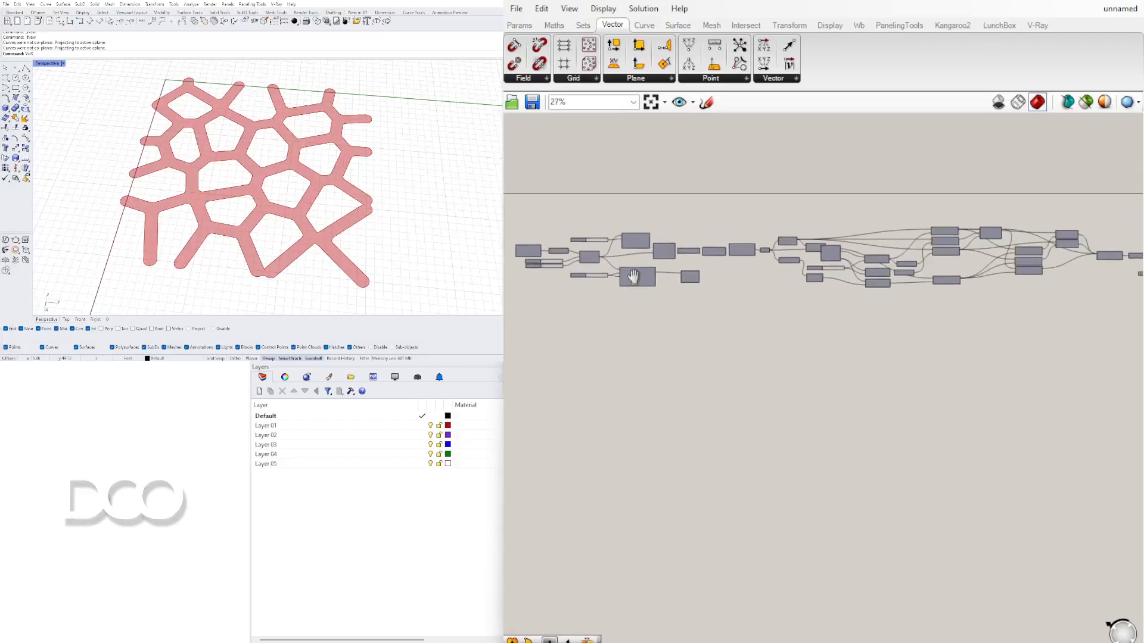
- Examine the existing Voronoi definition, including its plane, population, Voronoi and hexagonal structure components
{"action": "scroll", "coordinate": [658, 288], "scroll_direction": "up", "scroll_amount": 4}
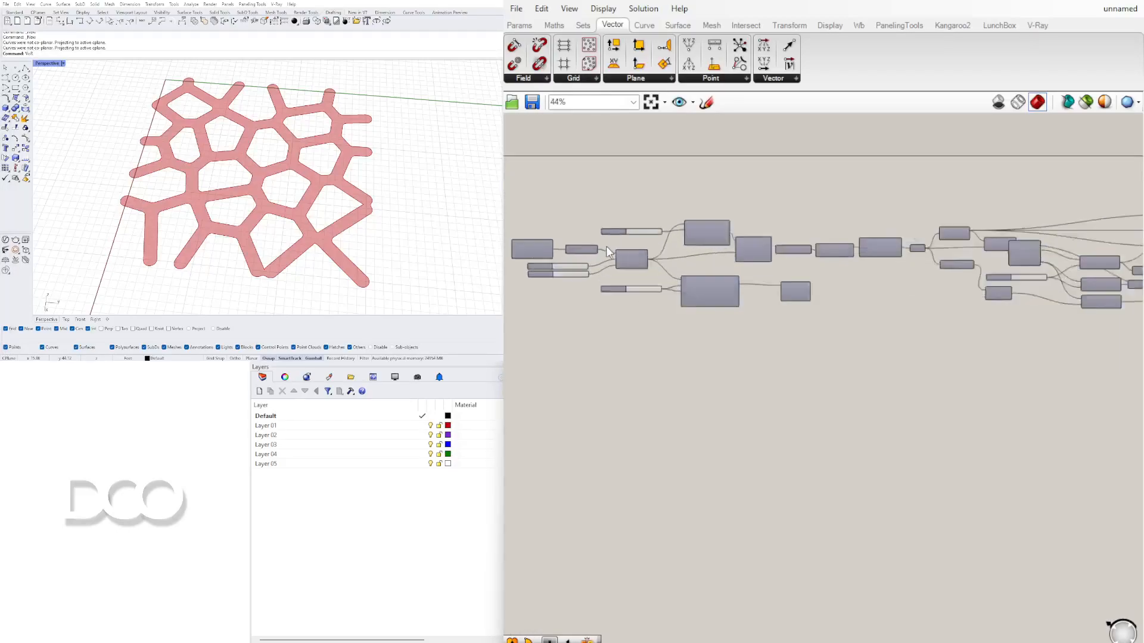
{"action": "right_click_drag", "start_coordinate": [987, 267], "coordinate": [842, 277]}
{"action": "right_click_drag", "start_coordinate": [250, 208], "coordinate": [304, 197]}
{"action": "scroll", "coordinate": [959, 244], "scroll_direction": "up", "scroll_amount": 2}
{"action": "left_click_drag", "start_coordinate": [909, 349], "coordinate": [810, 315]}
{"action": "left_click", "coordinate": [668, 398]}
{"action": "right_click_drag", "start_coordinate": [663, 403], "coordinate": [938, 400]}
{"action": "left_click_drag", "start_coordinate": [862, 330], "coordinate": [816, 326]}
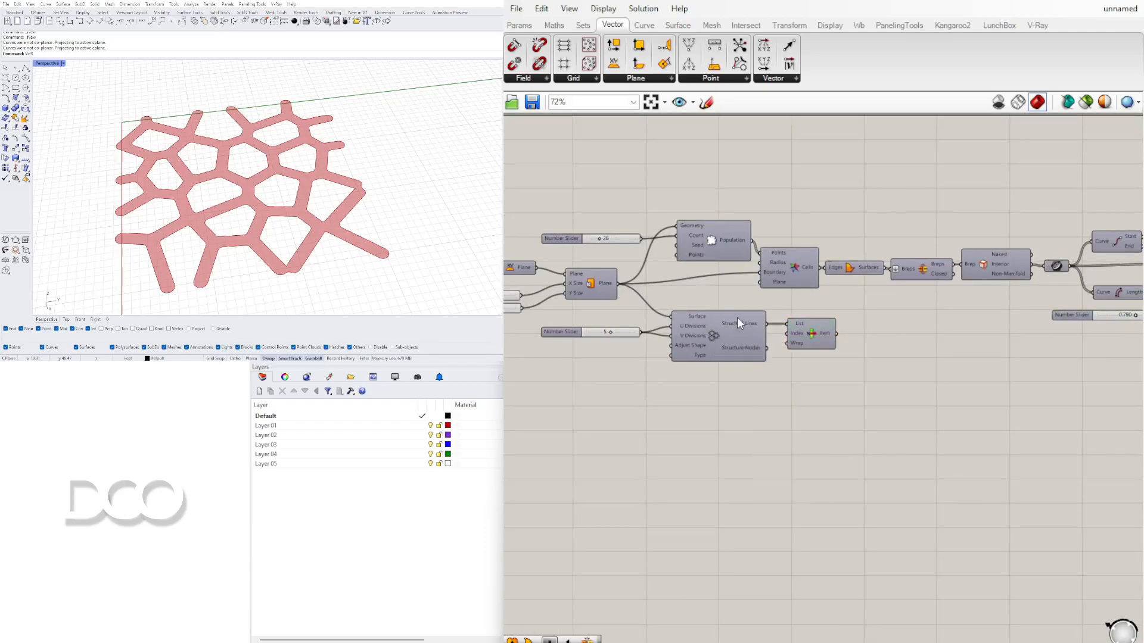
{"action": "scroll", "coordinate": [730, 316], "scroll_direction": "down", "scroll_amount": 5}
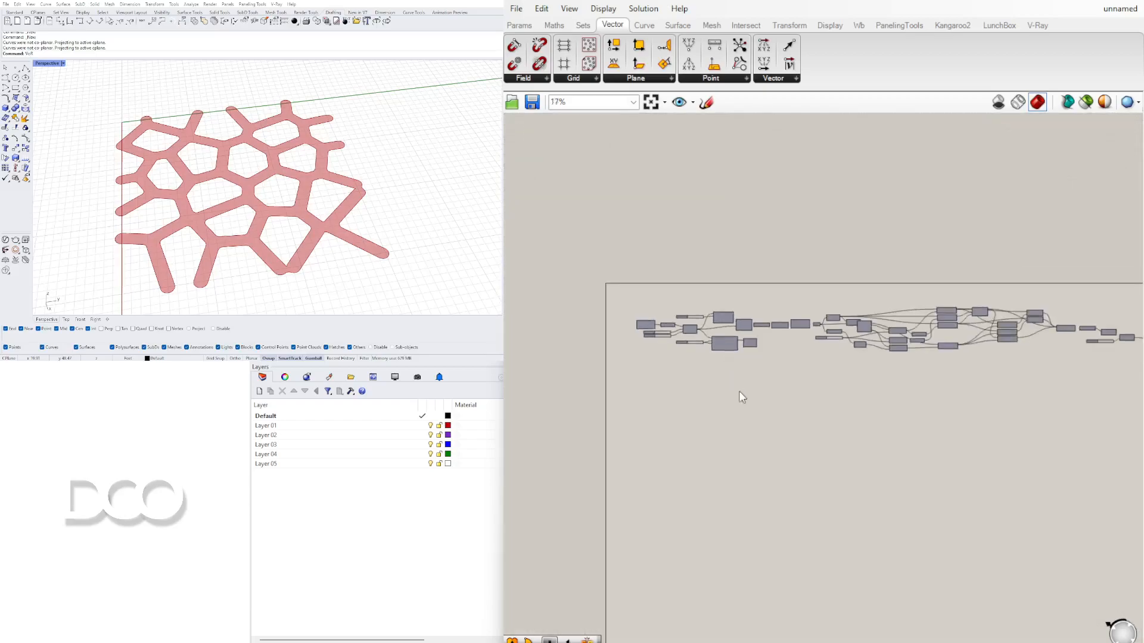
- Move the entire existing definition down the canvas to free space above it
{"action": "left_click_drag", "start_coordinate": [1034, 424], "coordinate": [581, 241]}
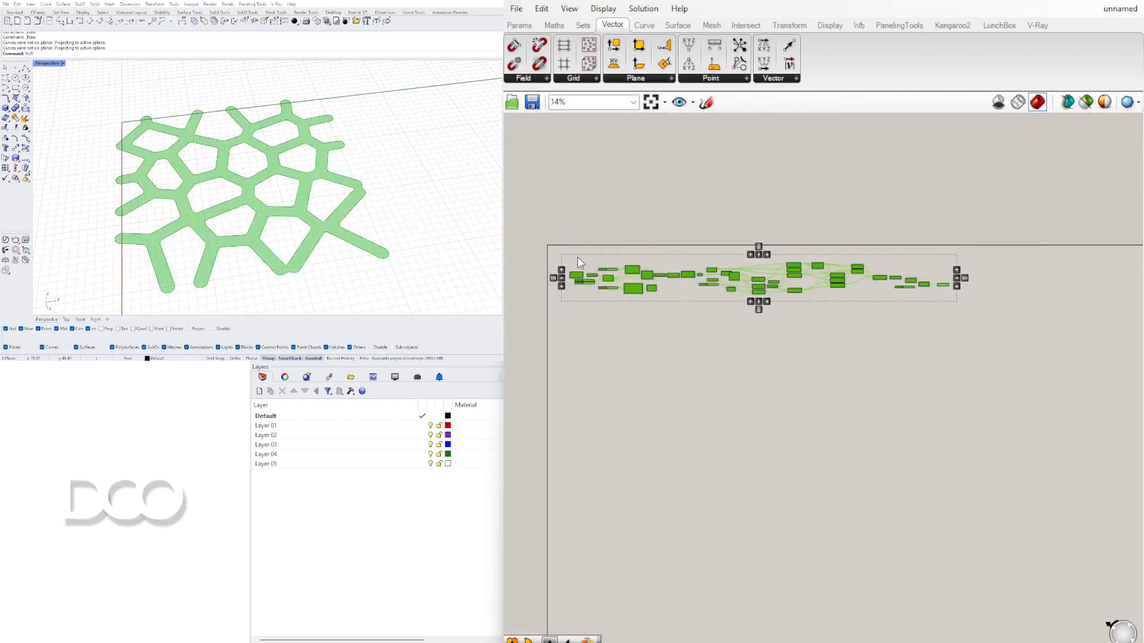
{"action": "left_click_drag", "start_coordinate": [635, 290], "coordinate": [631, 359]}
{"action": "left_click", "coordinate": [625, 289]}
{"action": "scroll", "coordinate": [607, 365], "scroll_direction": "up", "scroll_amount": 3}
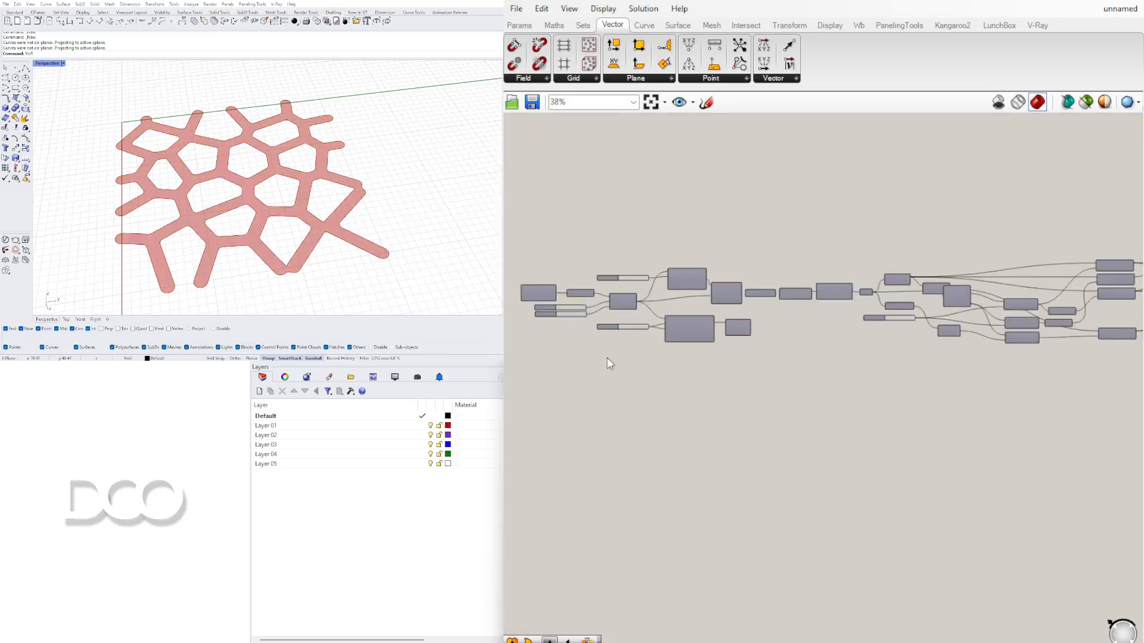
- Duplicate the point, plane, size sliders, division slider, Hexagonal Structure and list item components above the original definition
{"action": "scroll", "coordinate": [745, 287], "scroll_direction": "up", "scroll_amount": 3}
{"action": "right_click_drag", "start_coordinate": [660, 388], "coordinate": [878, 395]}
{"action": "scroll", "coordinate": [944, 392], "scroll_direction": "down", "scroll_amount": 2}
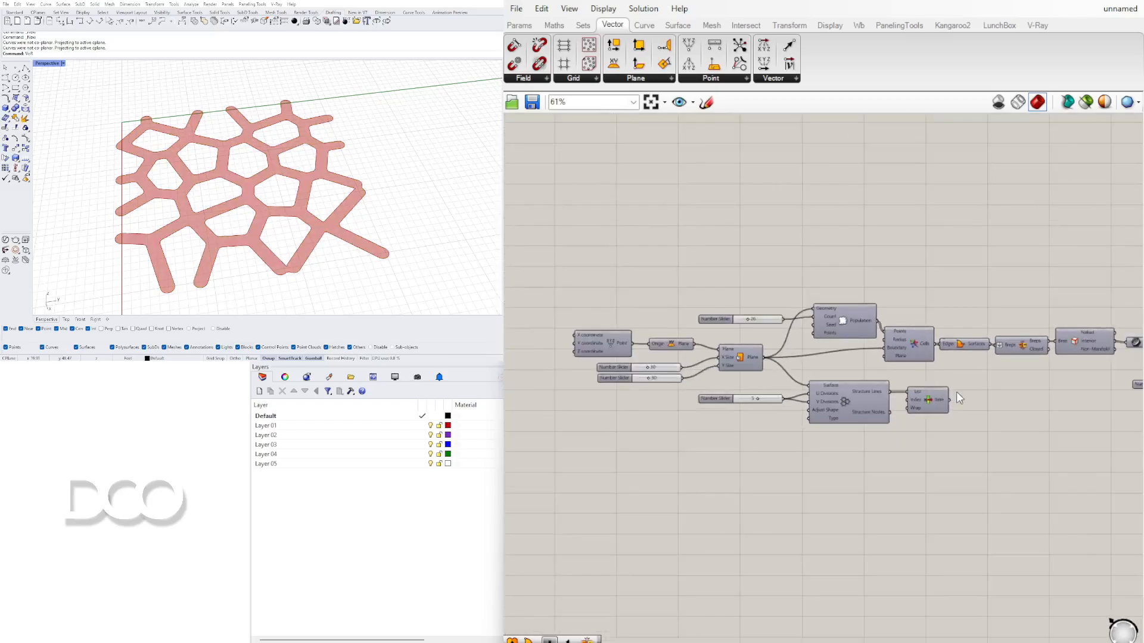
{"action": "right_click_drag", "start_coordinate": [1020, 495], "coordinate": [963, 493]}
{"action": "left_click_drag", "start_coordinate": [1002, 513], "coordinate": [544, 338]}
{"action": "scroll", "coordinate": [543, 351], "scroll_direction": "down", "scroll_amount": 3}
{"action": "right_click_drag", "start_coordinate": [570, 355], "coordinate": [617, 404]}
{"action": "left_click_drag", "start_coordinate": [595, 377], "coordinate": [605, 288], "text": "alt"}
{"action": "left_click_drag", "start_coordinate": [595, 388], "coordinate": [594, 271]}
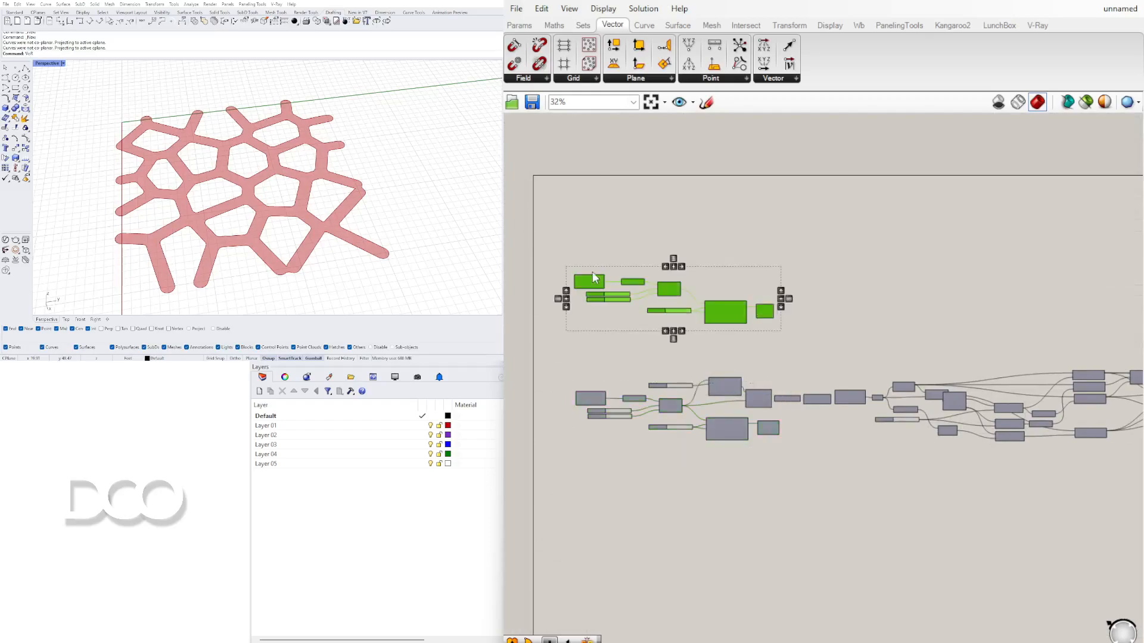
{"action": "left_click", "coordinate": [631, 333]}
- Hide the preview of the whole original definition and move it farther down, away from the copy
{"action": "scroll", "coordinate": [718, 282], "scroll_direction": "down", "scroll_amount": 6}
{"action": "right_click_drag", "start_coordinate": [999, 383], "coordinate": [930, 385]}
{"action": "left_click_drag", "start_coordinate": [932, 386], "coordinate": [573, 305]}
{"action": "middle_click", "coordinate": [587, 315]}
{"action": "left_click", "coordinate": [612, 290]}
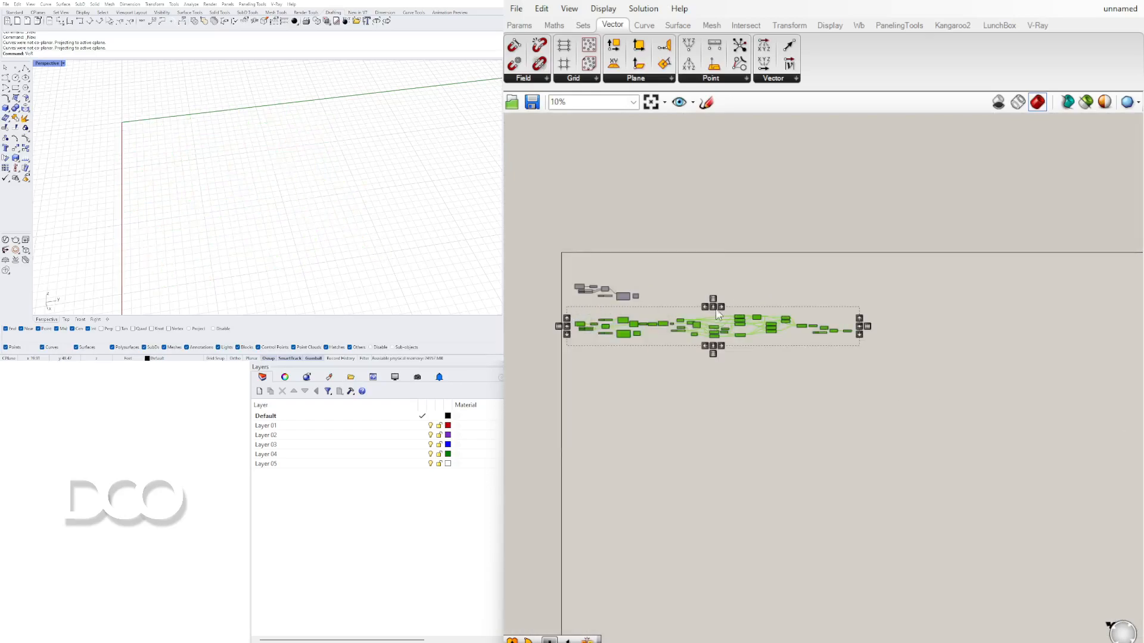
{"action": "left_click_drag", "start_coordinate": [694, 324], "coordinate": [677, 507]}
{"action": "scroll", "coordinate": [572, 298], "scroll_direction": "up", "scroll_amount": 7}
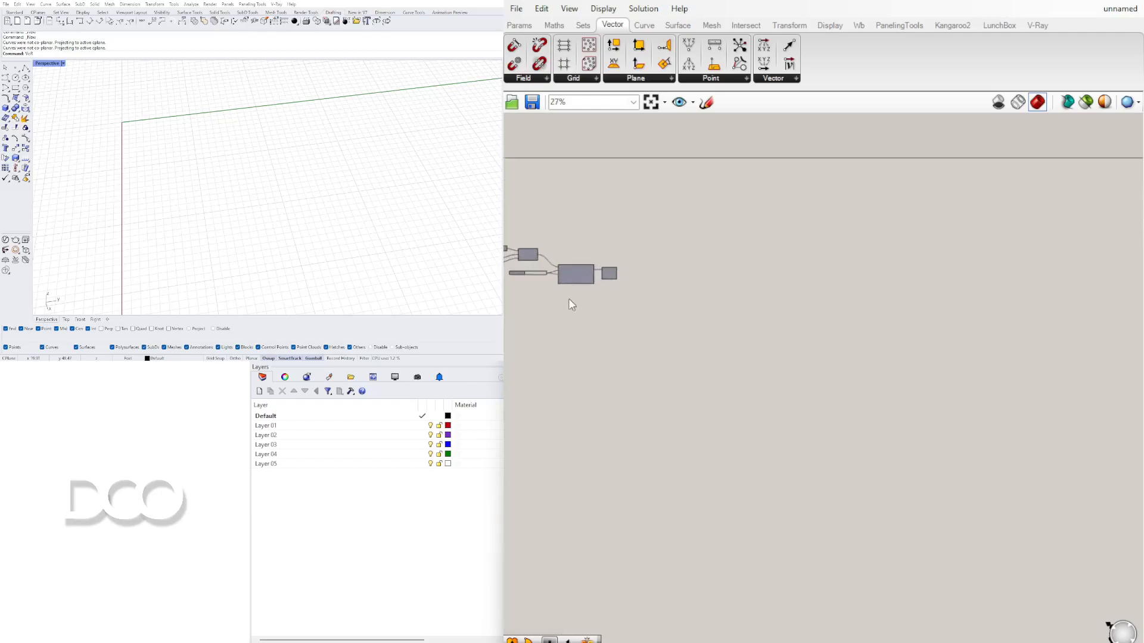
- Delete the list item component from the copy and turn on the preview of its Hexagonal Structure
{"action": "scroll", "coordinate": [787, 313], "scroll_direction": "up", "scroll_amount": 1}
{"action": "left_click", "coordinate": [831, 309]}
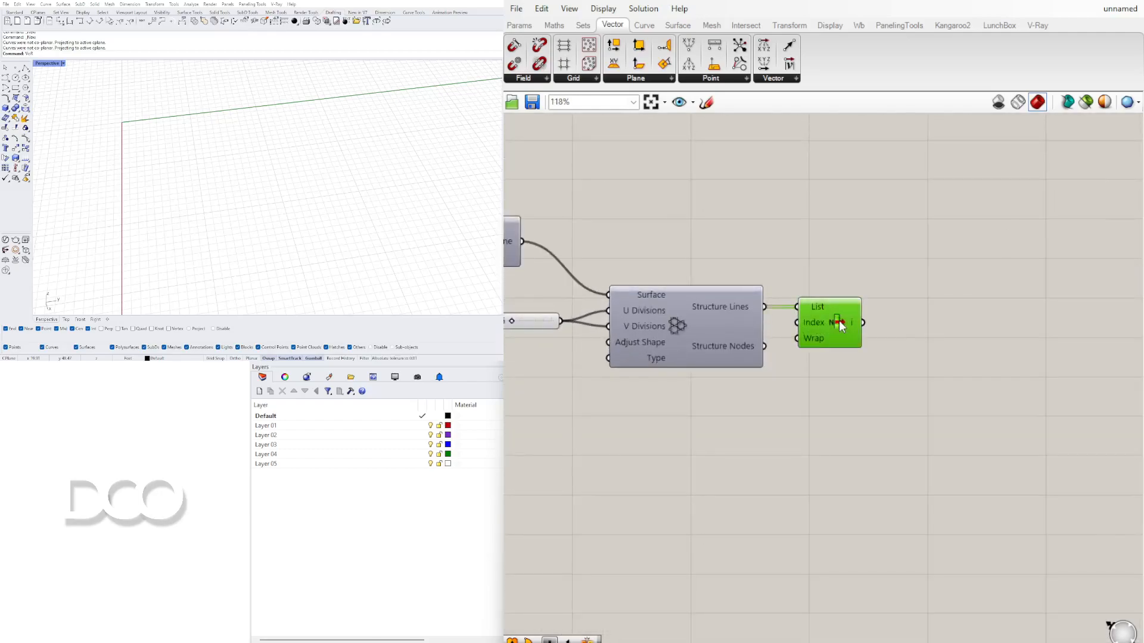
{"action": "key", "text": "Delete"}
{"action": "right_click", "coordinate": [670, 310]}
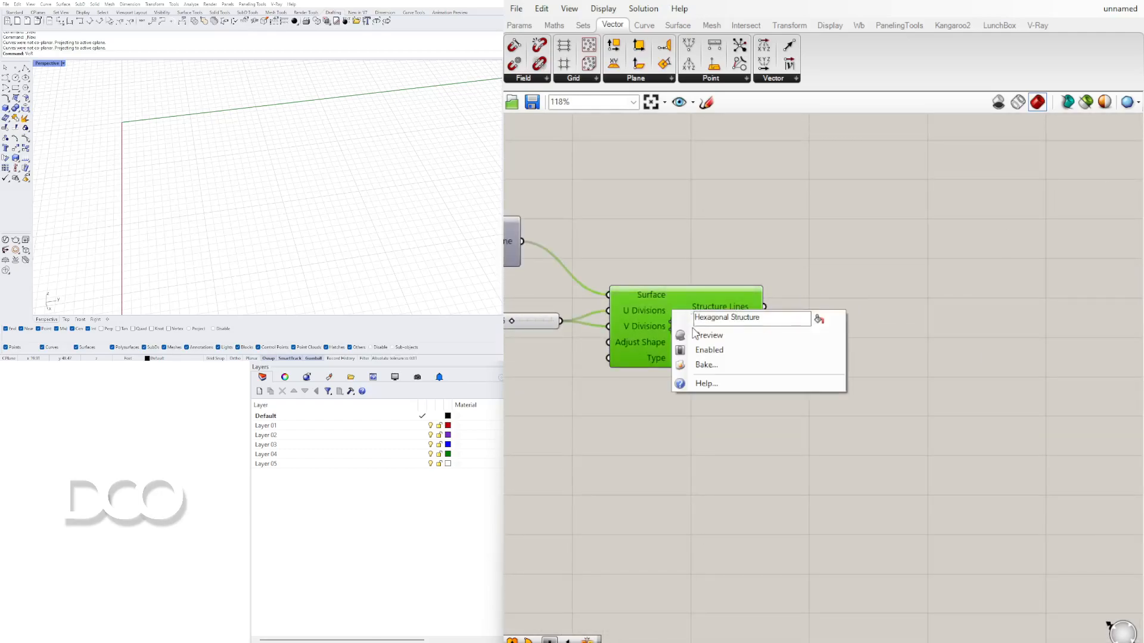
{"action": "left_click", "coordinate": [703, 334]}
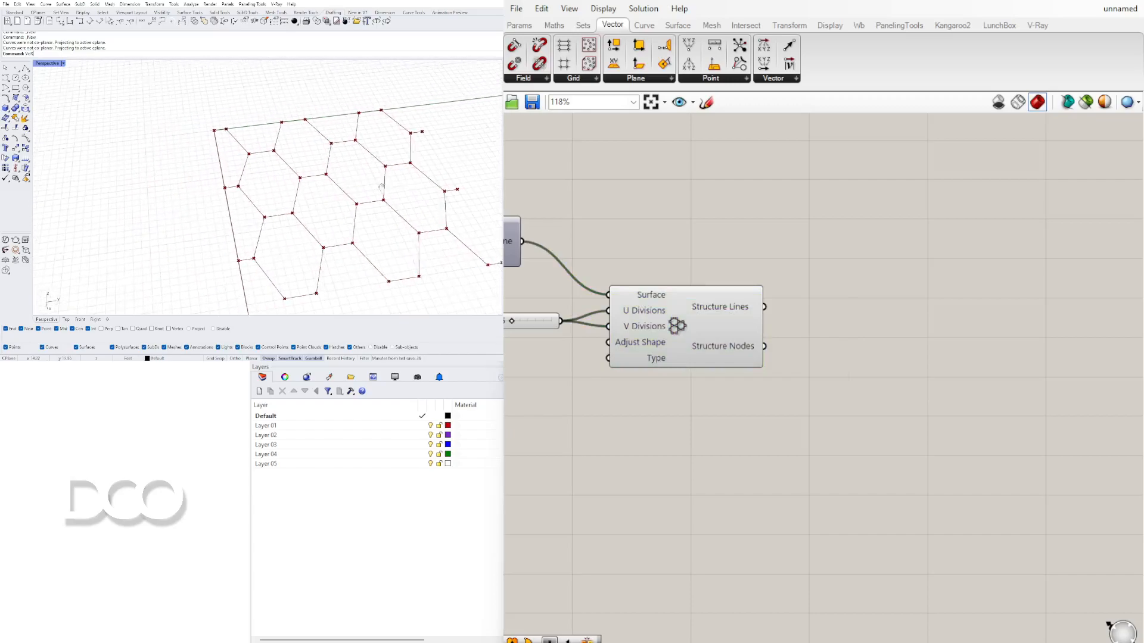
{"action": "right_click_drag", "start_coordinate": [382, 185], "coordinate": [434, 208]}
- Turn on the preview of the plane surface that feeds the copied Hexagonal Structure
{"action": "right_click_drag", "start_coordinate": [570, 293], "coordinate": [854, 312]}
{"action": "scroll", "coordinate": [853, 312], "scroll_direction": "down", "scroll_amount": 3}
{"action": "left_click", "coordinate": [782, 272]}
{"action": "right_click", "coordinate": [781, 268]}
{"action": "left_click", "coordinate": [816, 289]}
{"action": "scroll", "coordinate": [270, 218], "scroll_direction": "down", "scroll_amount": 5}
{"action": "scroll", "coordinate": [270, 219], "scroll_direction": "up", "scroll_amount": 3}
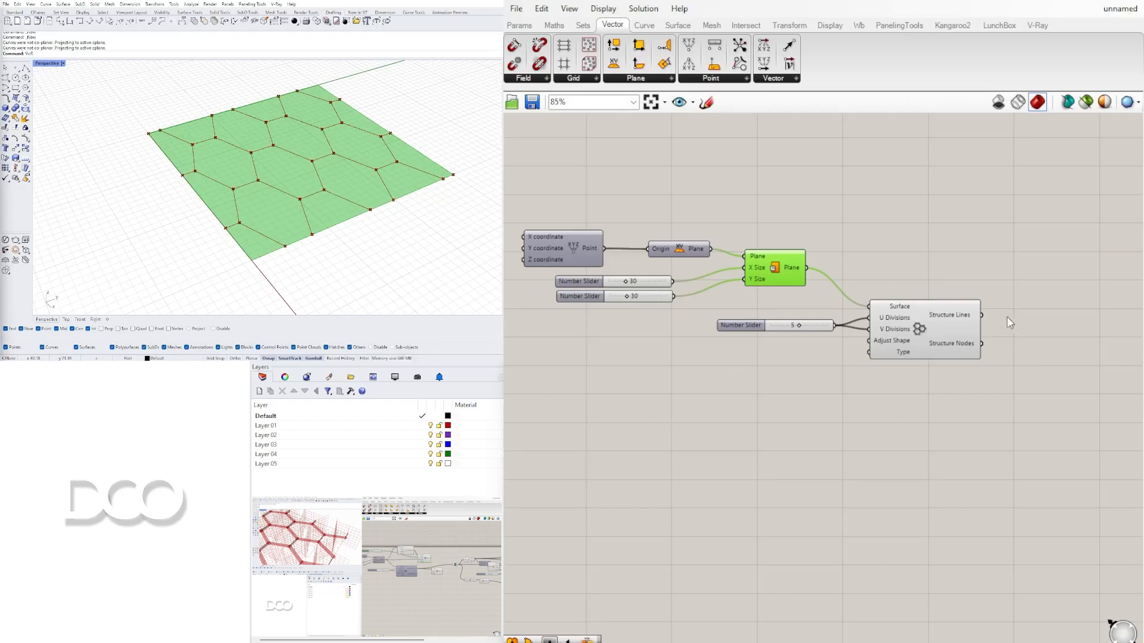
{"action": "left_click", "coordinate": [1041, 355]}
- Add a Pipe component after the Hexagonal Structure and connect Structure Lines to its Curve input
{"action": "right_click_drag", "start_coordinate": [1031, 403], "coordinate": [850, 349]}
{"action": "scroll", "coordinate": [850, 358], "scroll_direction": "up", "scroll_amount": 3}
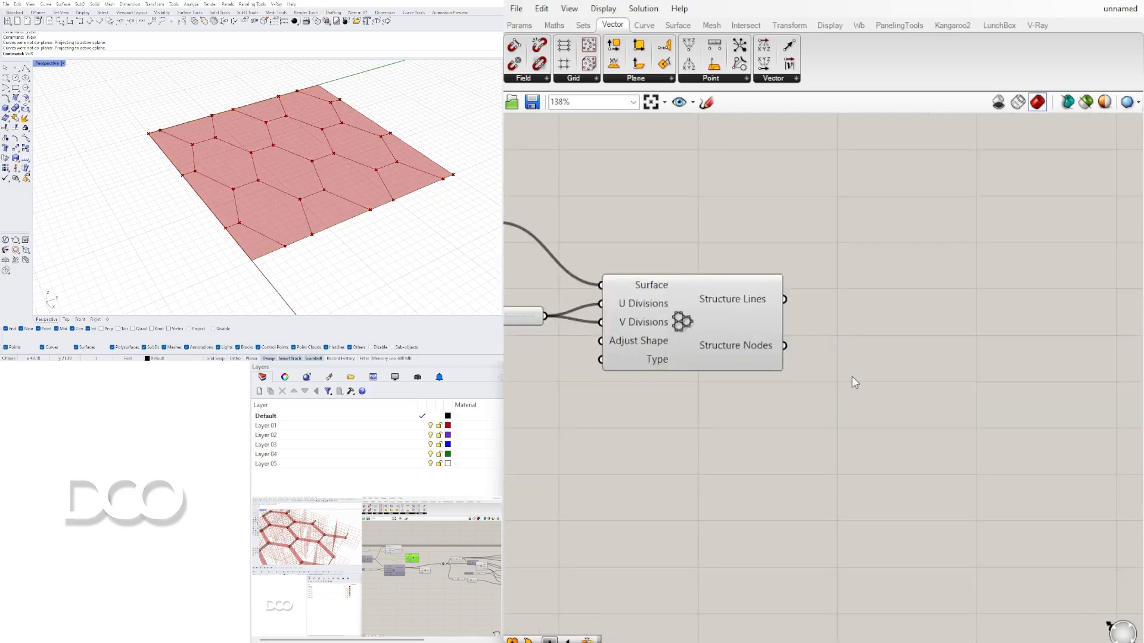
{"action": "double_click", "coordinate": [852, 382]}
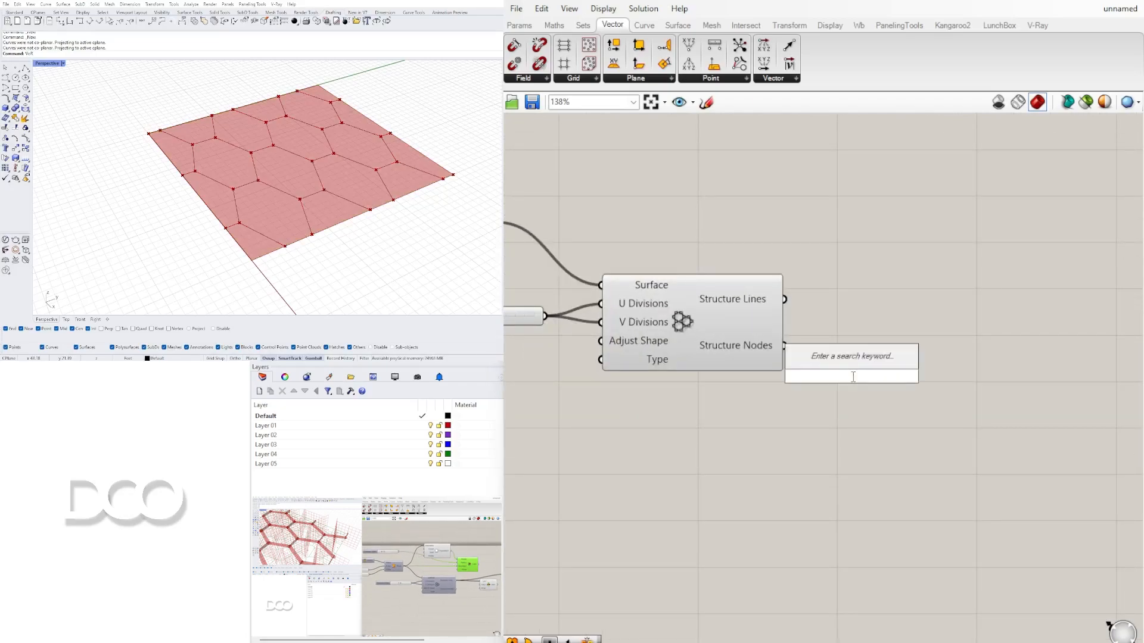
{"action": "type", "text": "pipe"}
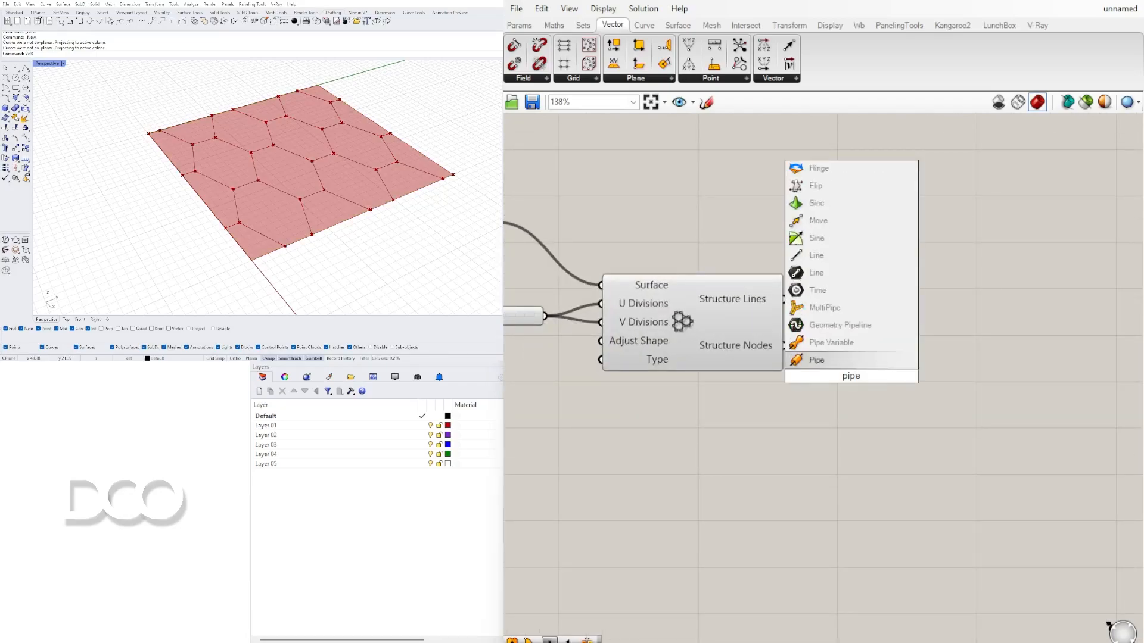
{"action": "key", "text": "Return"}
{"action": "left_click_drag", "start_coordinate": [837, 378], "coordinate": [905, 382]}
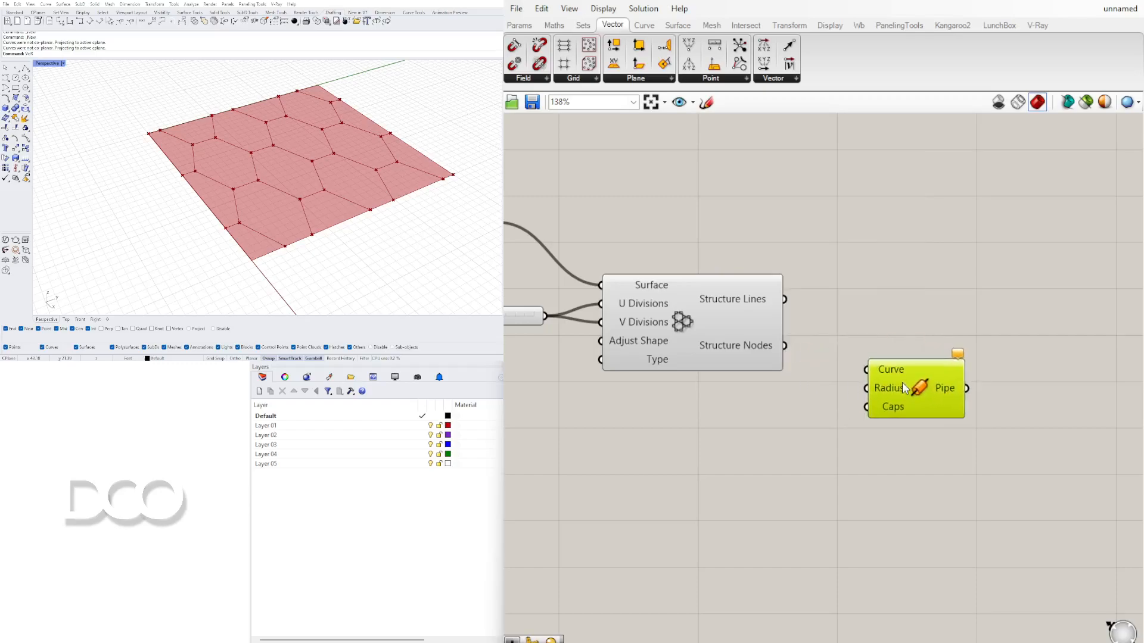
{"action": "left_click_drag", "start_coordinate": [787, 301], "coordinate": [908, 376]}
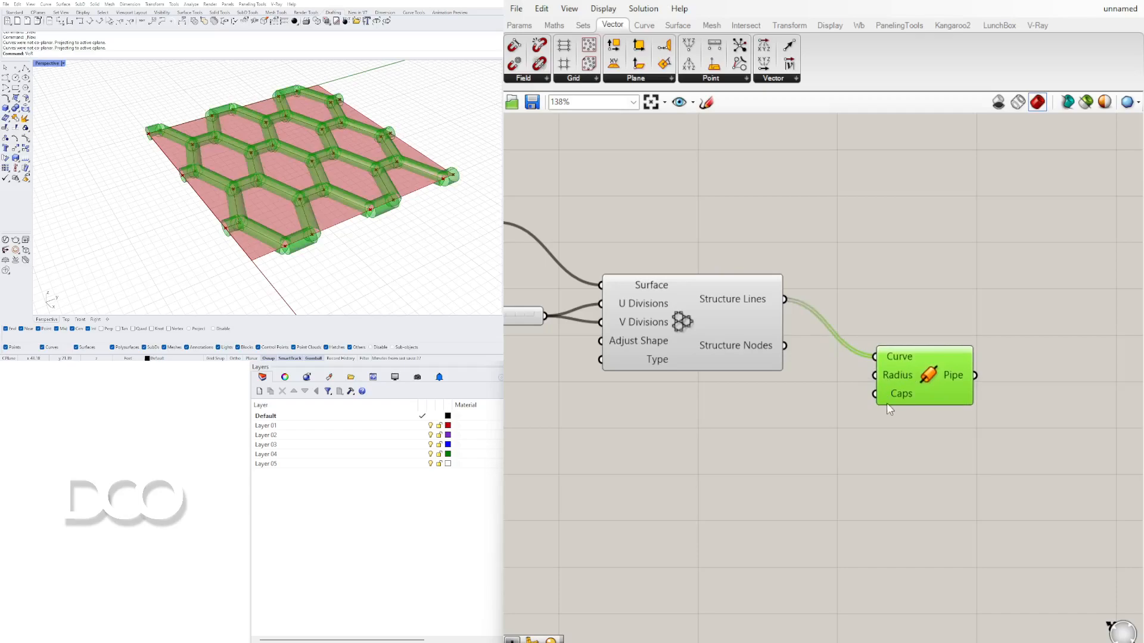
- Set the Pipe's Caps to Round and place the component farther from the Hexagonal Structure
{"action": "right_click", "coordinate": [903, 398]}
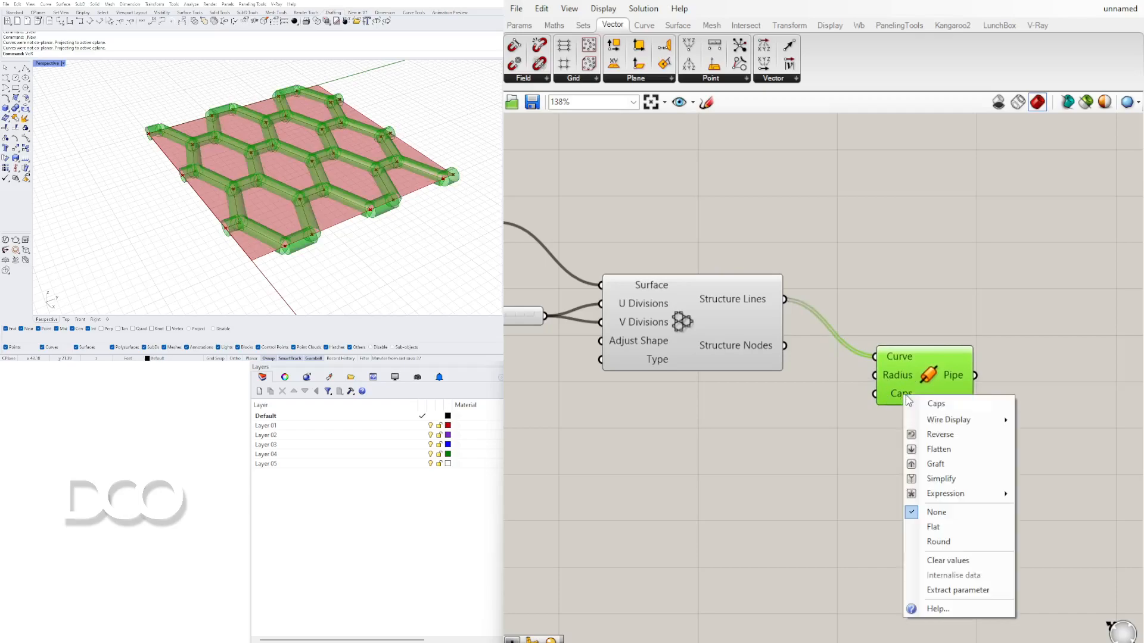
{"action": "left_click", "coordinate": [983, 542]}
{"action": "left_click_drag", "start_coordinate": [920, 371], "coordinate": [978, 353]}
{"action": "left_click", "coordinate": [970, 471]}
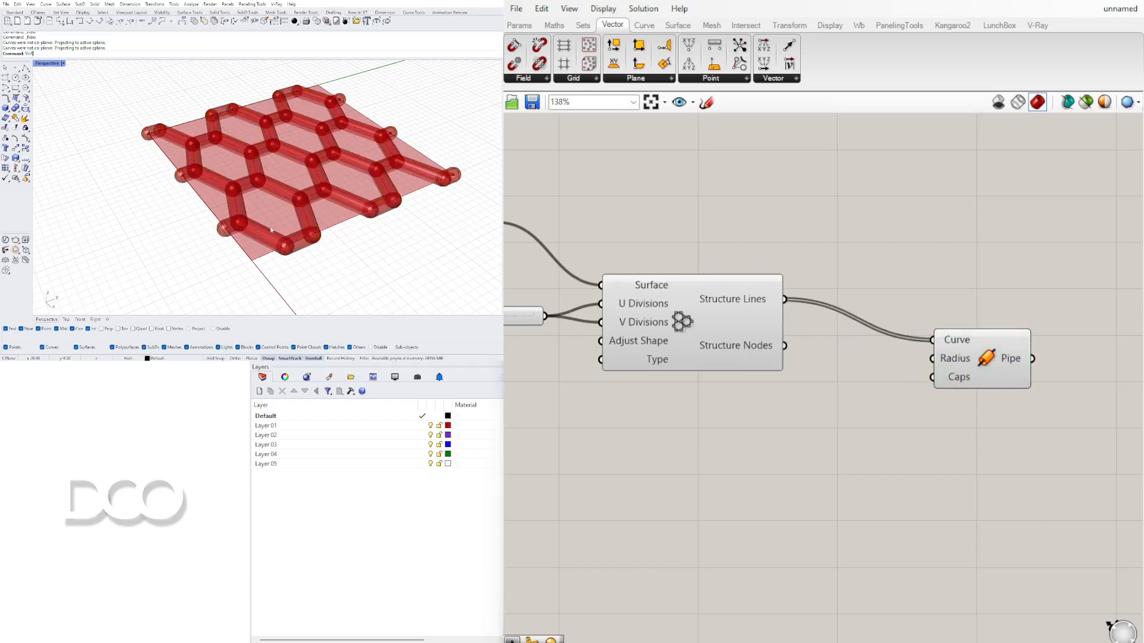
- Examine the rounded pipe ends and joints along the edges of the hexagonal grid
{"action": "scroll", "coordinate": [271, 230], "scroll_direction": "up", "scroll_amount": 5}
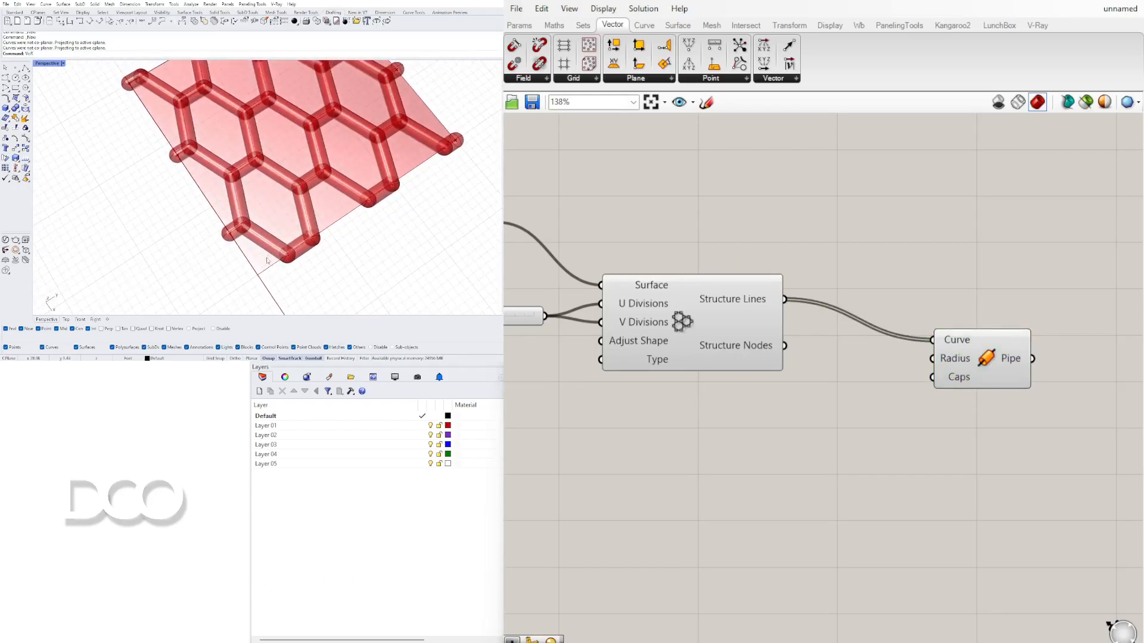
{"action": "scroll", "coordinate": [265, 263], "scroll_direction": "down", "scroll_amount": 2}
{"action": "right_click_drag", "start_coordinate": [265, 262], "coordinate": [229, 245]}
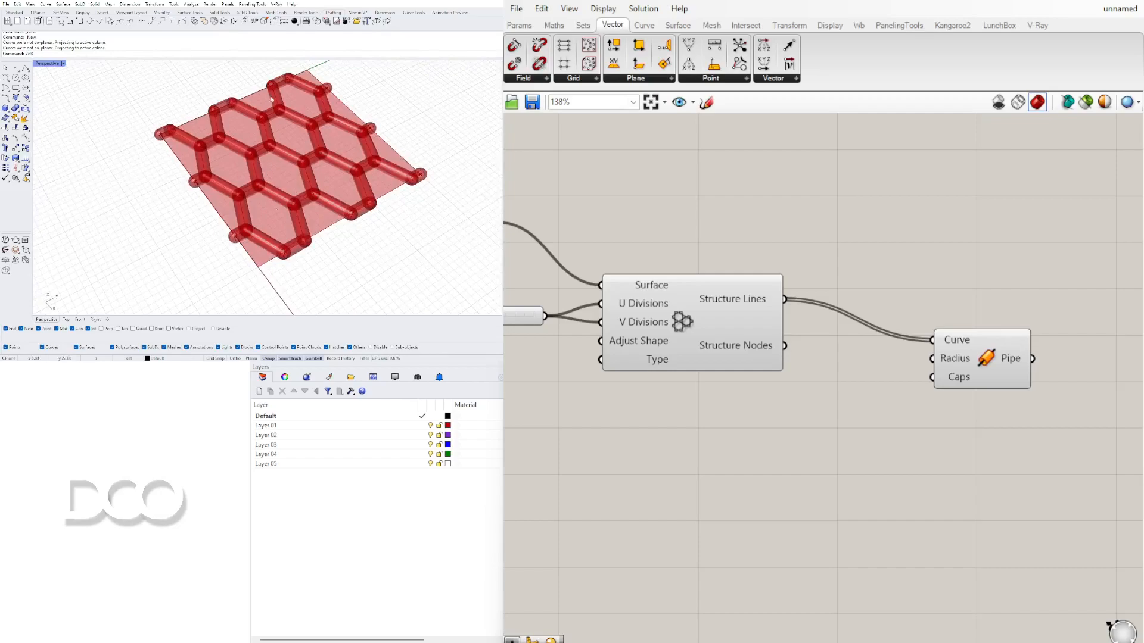
{"action": "scroll", "coordinate": [842, 278], "scroll_direction": "down", "scroll_amount": 4}
{"action": "right_click_drag", "start_coordinate": [648, 299], "coordinate": [794, 321]}
{"action": "right_click_drag", "start_coordinate": [1072, 352], "coordinate": [859, 349]}
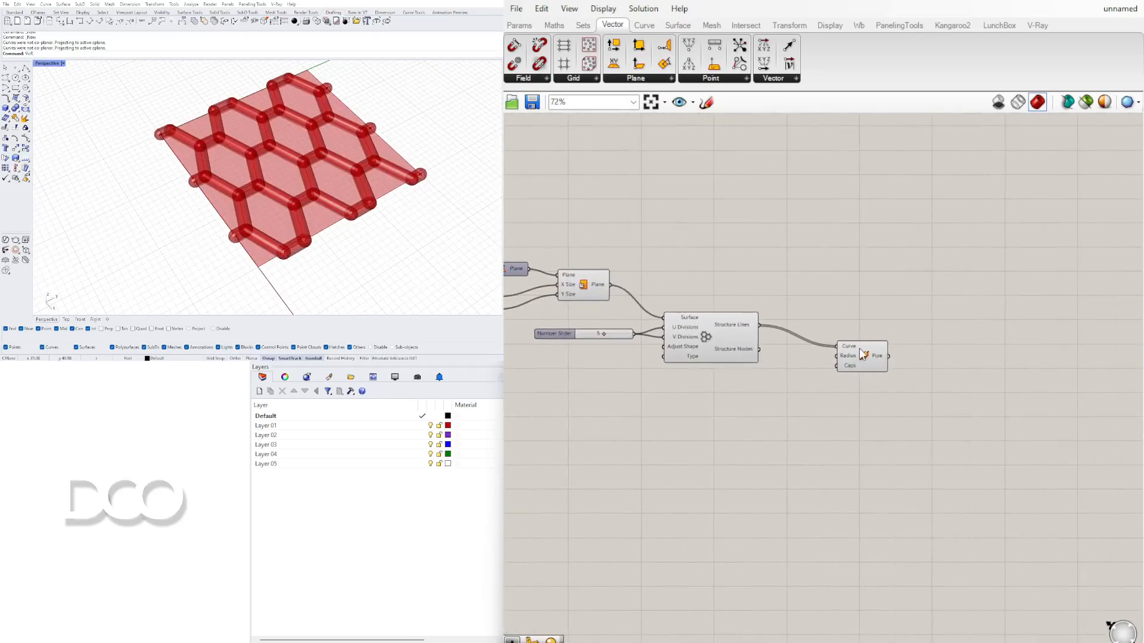
{"action": "scroll", "coordinate": [858, 348], "scroll_direction": "up", "scroll_amount": 4}
{"action": "scroll", "coordinate": [470, 204], "scroll_direction": "up", "scroll_amount": 6}
{"action": "right_click_drag", "start_coordinate": [470, 203], "coordinate": [335, 151]}
{"action": "scroll", "coordinate": [351, 218], "scroll_direction": "down", "scroll_amount": 6}
{"action": "scroll", "coordinate": [332, 247], "scroll_direction": "up", "scroll_amount": 3}
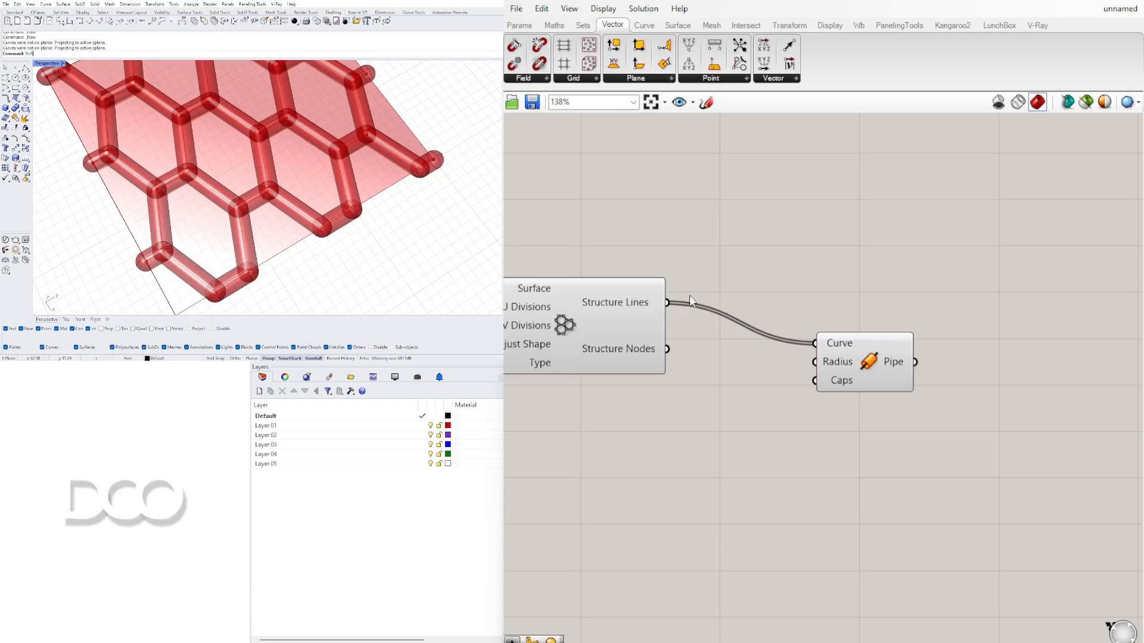
- Add an Area component and connect the plane surface output to its Geometry input
{"action": "right_click_drag", "start_coordinate": [631, 275], "coordinate": [848, 292]}
{"action": "scroll", "coordinate": [849, 291], "scroll_direction": "down", "scroll_amount": 2}
{"action": "right_click_drag", "start_coordinate": [633, 295], "coordinate": [736, 315]}
{"action": "scroll", "coordinate": [723, 268], "scroll_direction": "up", "scroll_amount": 3}
{"action": "left_click", "coordinate": [768, 279]}
{"action": "scroll", "coordinate": [816, 274], "scroll_direction": "down", "scroll_amount": 3}
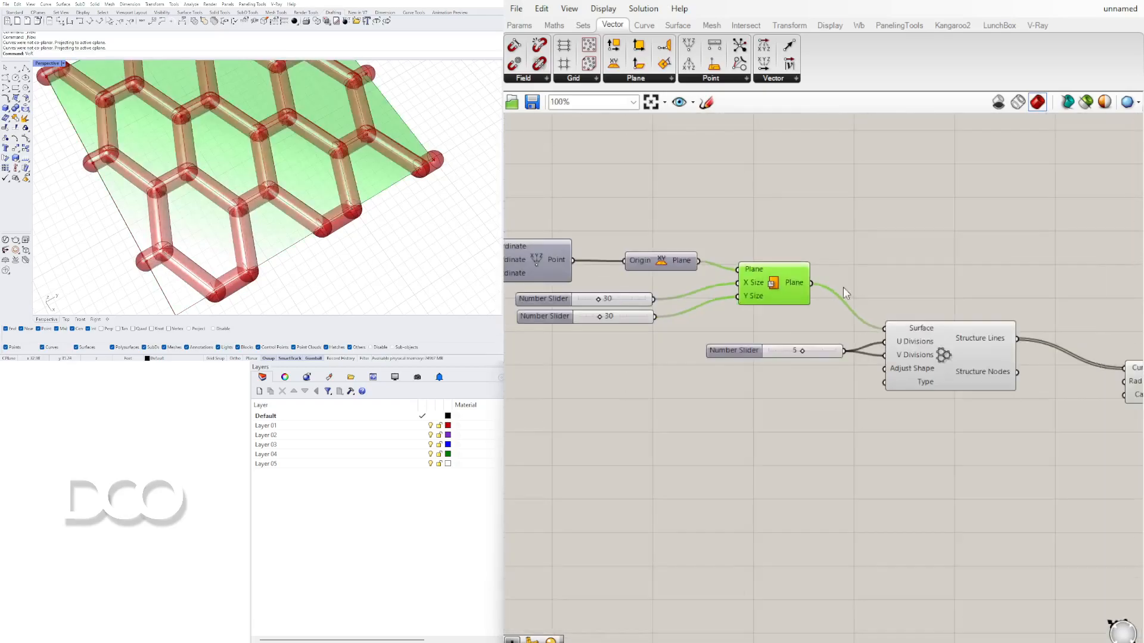
{"action": "double_click", "coordinate": [898, 241]}
{"action": "type", "text": "area"}
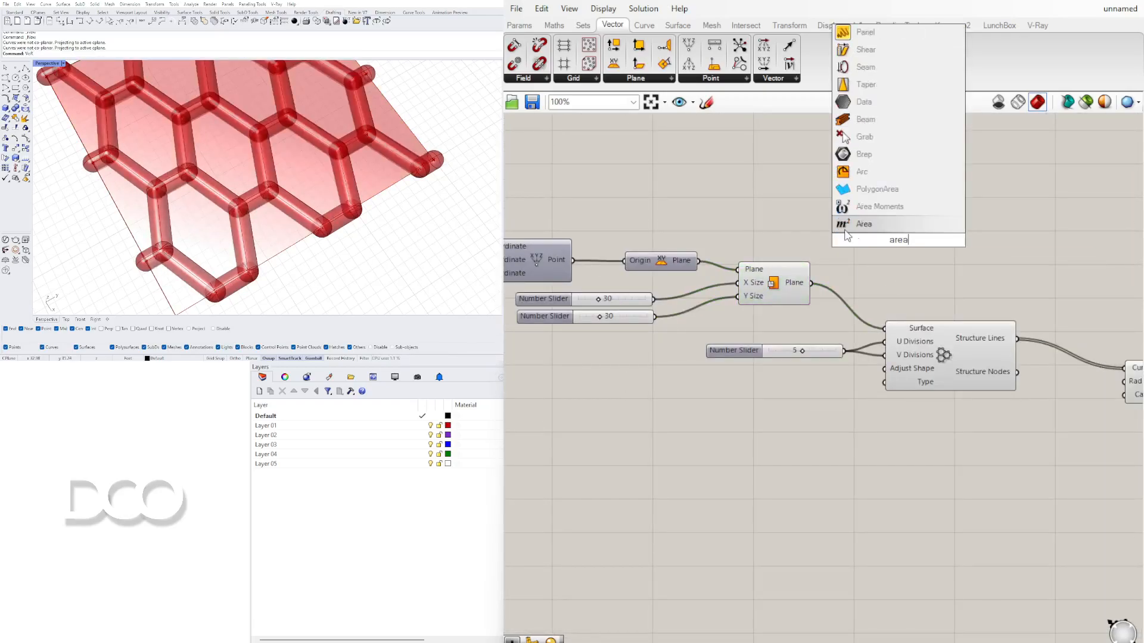
{"action": "left_click", "coordinate": [859, 232]}
{"action": "left_click_drag", "start_coordinate": [812, 284], "coordinate": [850, 241]}
{"action": "left_click_drag", "start_coordinate": [888, 244], "coordinate": [883, 260]}
- Add a Scale component, feeding the plane surface into Geometry and the Area component's Centroid into Center
{"action": "right_click_drag", "start_coordinate": [956, 274], "coordinate": [845, 262]}
{"action": "double_click", "coordinate": [934, 250]}
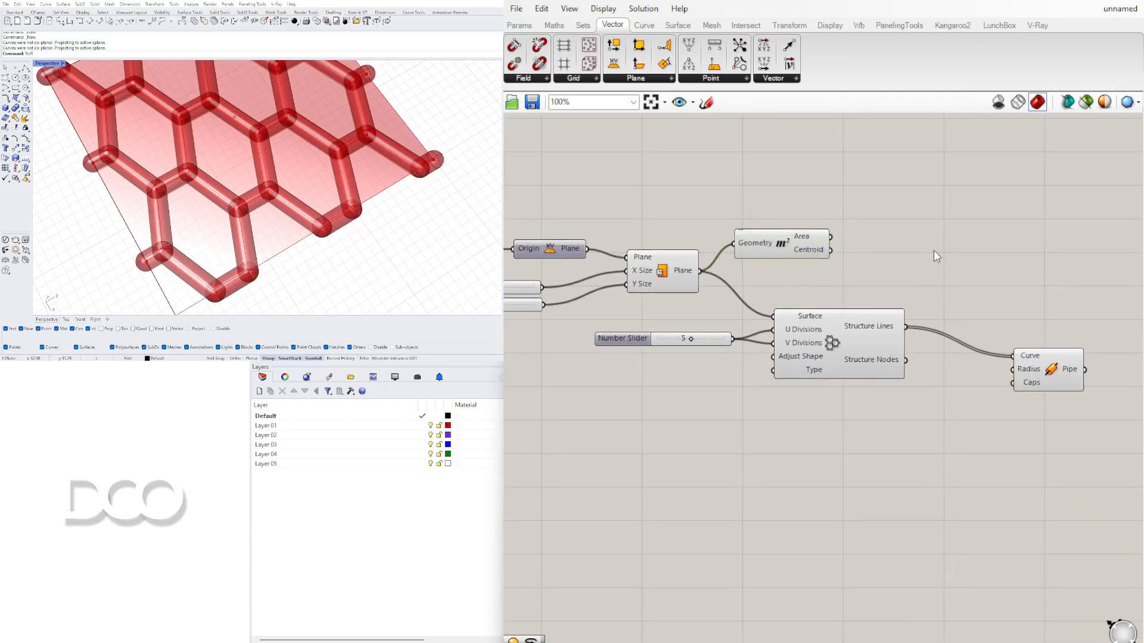
{"action": "type", "text": "scale"}
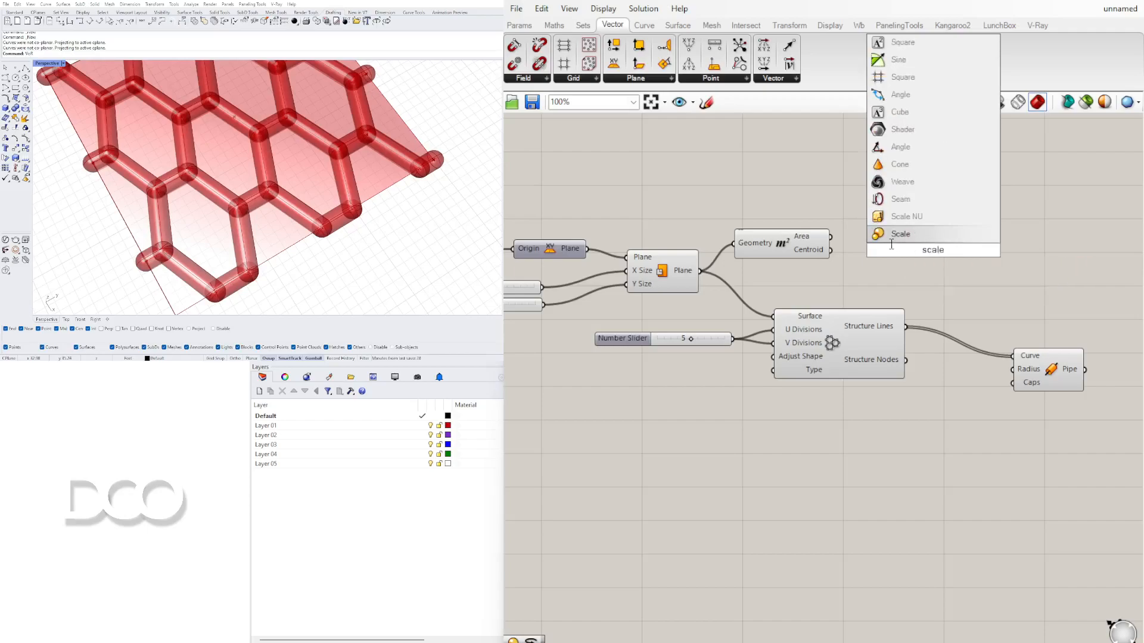
{"action": "left_click", "coordinate": [891, 238]}
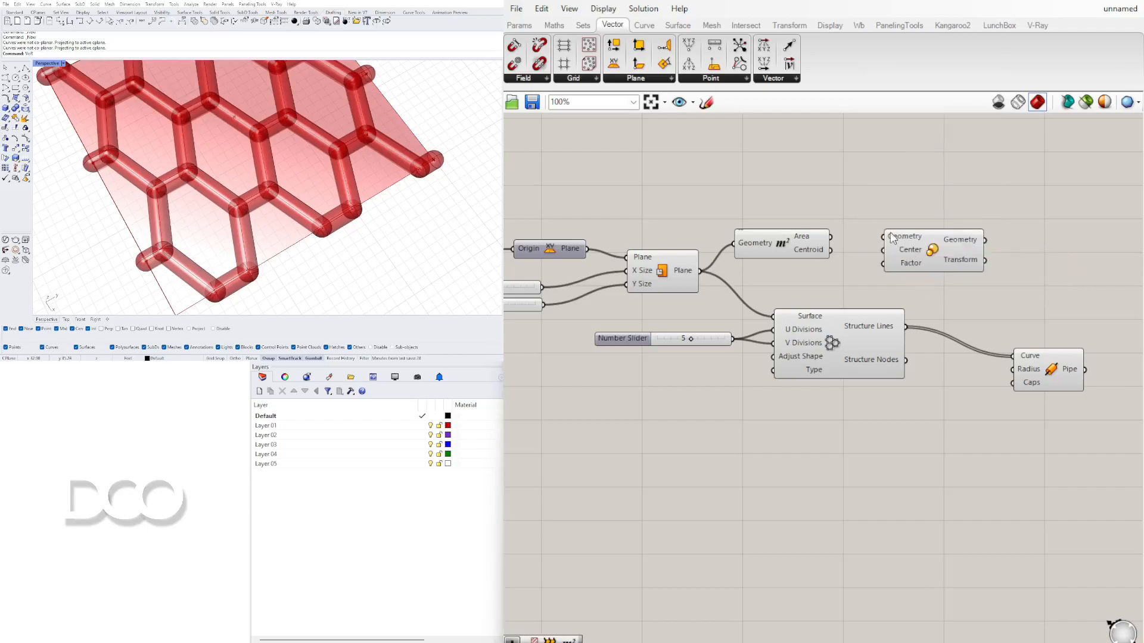
{"action": "right_click_drag", "start_coordinate": [384, 140], "coordinate": [398, 114]}
{"action": "mouse_move", "coordinate": [746, 246]}
{"action": "left_mouse_down"}
{"action": "mouse_move", "coordinate": [718, 228]}
{"action": "mouse_move", "coordinate": [733, 232]}
{"action": "left_mouse_up"}
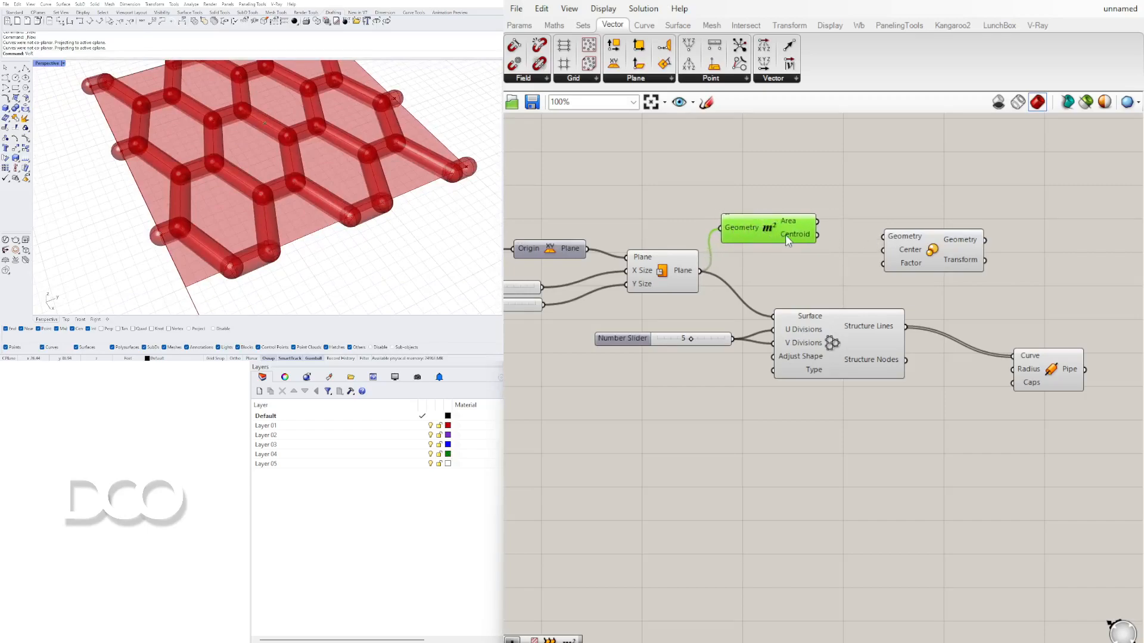
{"action": "left_click_drag", "start_coordinate": [793, 236], "coordinate": [897, 271]}
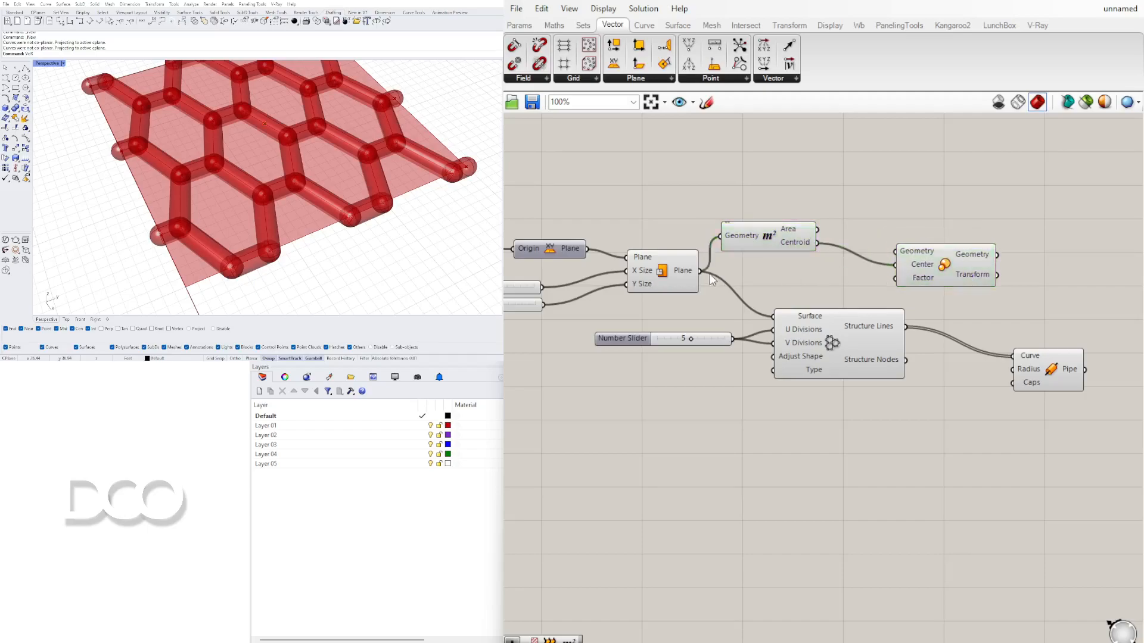
{"action": "left_click", "coordinate": [667, 275]}
{"action": "left_click_drag", "start_coordinate": [700, 271], "coordinate": [945, 282]}
- Set the Scale component's Factor to 1.5
{"action": "mouse_move", "coordinate": [913, 284]}
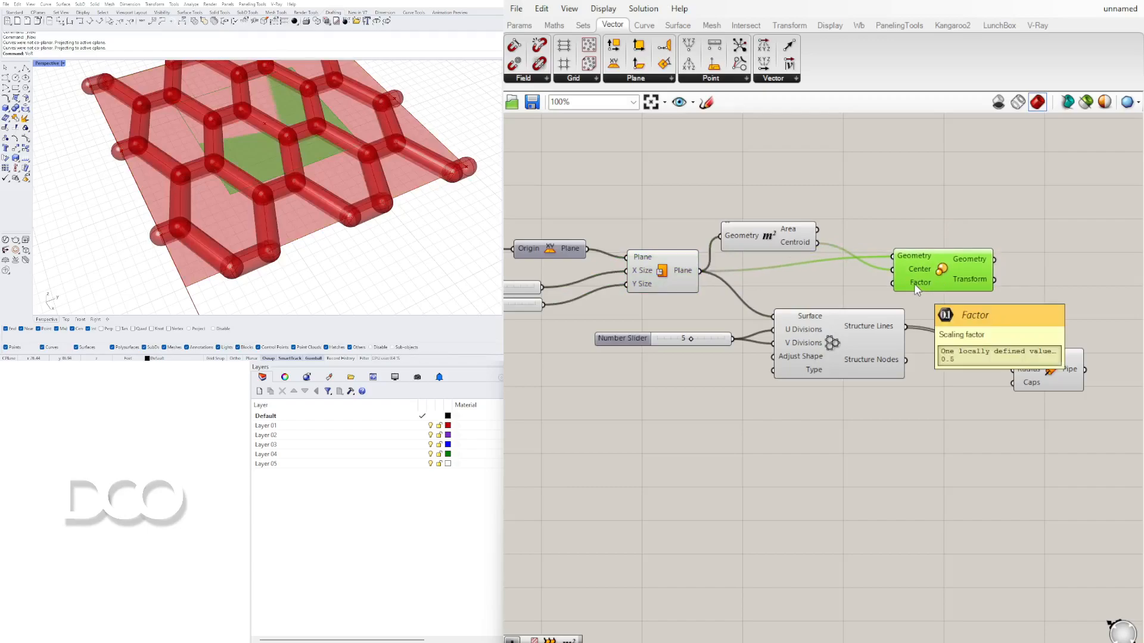
{"action": "double_click", "coordinate": [768, 284]}
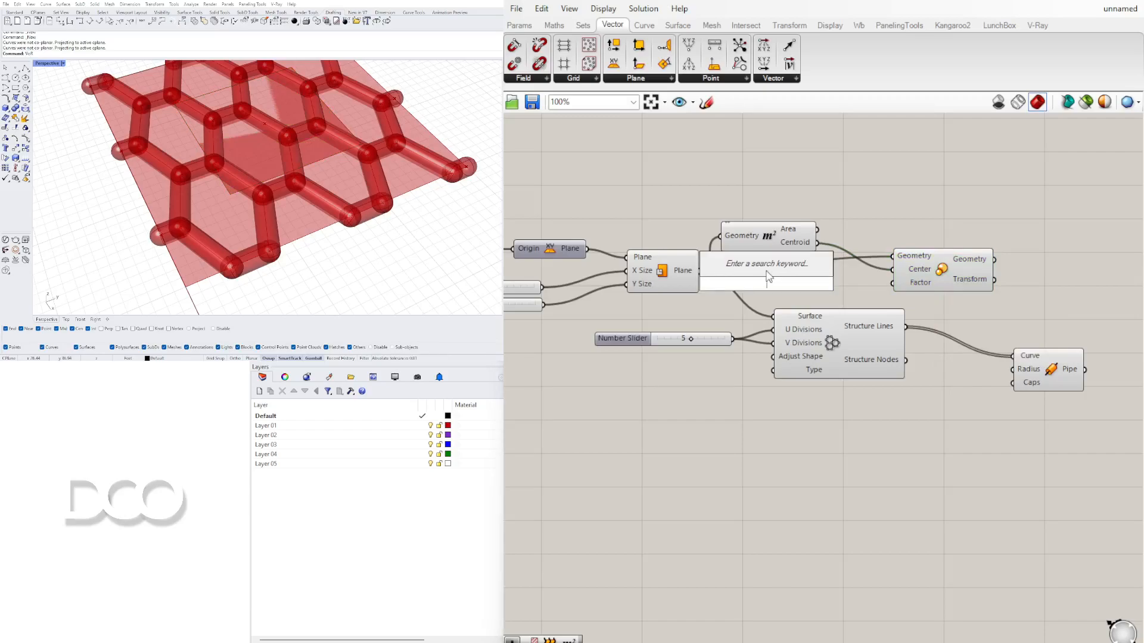
{"action": "right_click", "coordinate": [912, 290]}
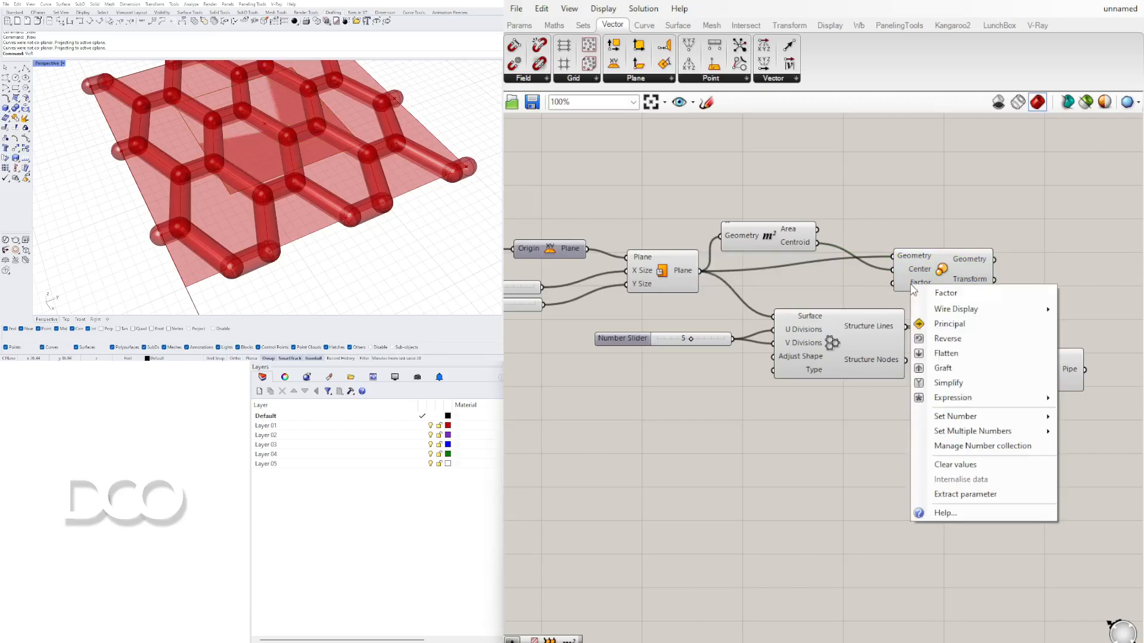
{"action": "mouse_move", "coordinate": [959, 415]}
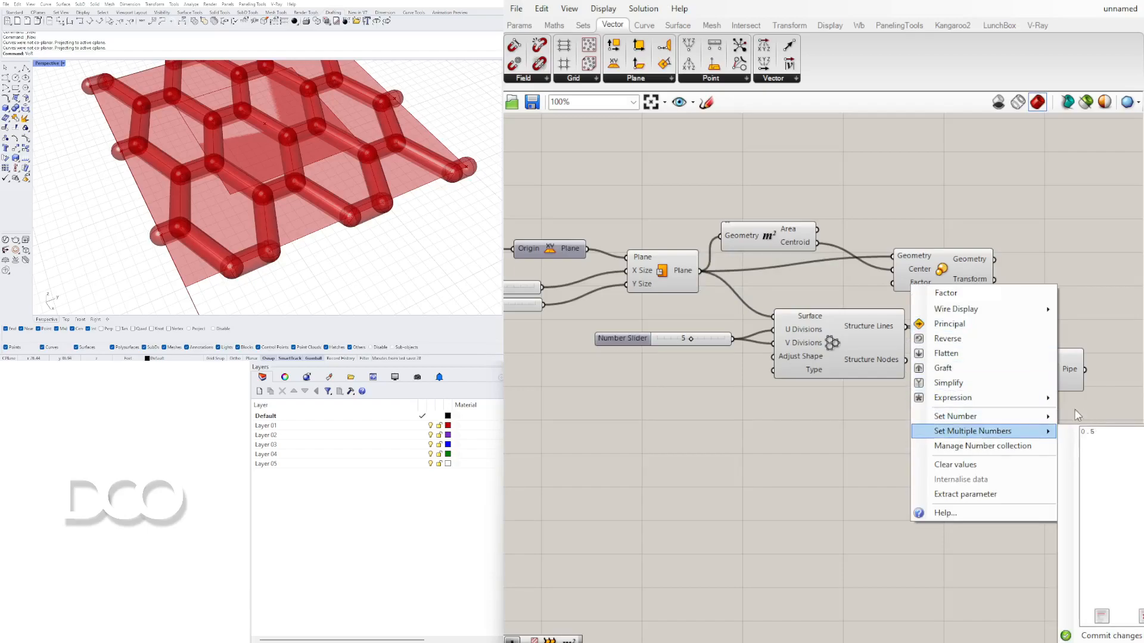
{"action": "mouse_move", "coordinate": [1051, 417]}
{"action": "left_click_drag", "start_coordinate": [1098, 414], "coordinate": [1072, 411]}
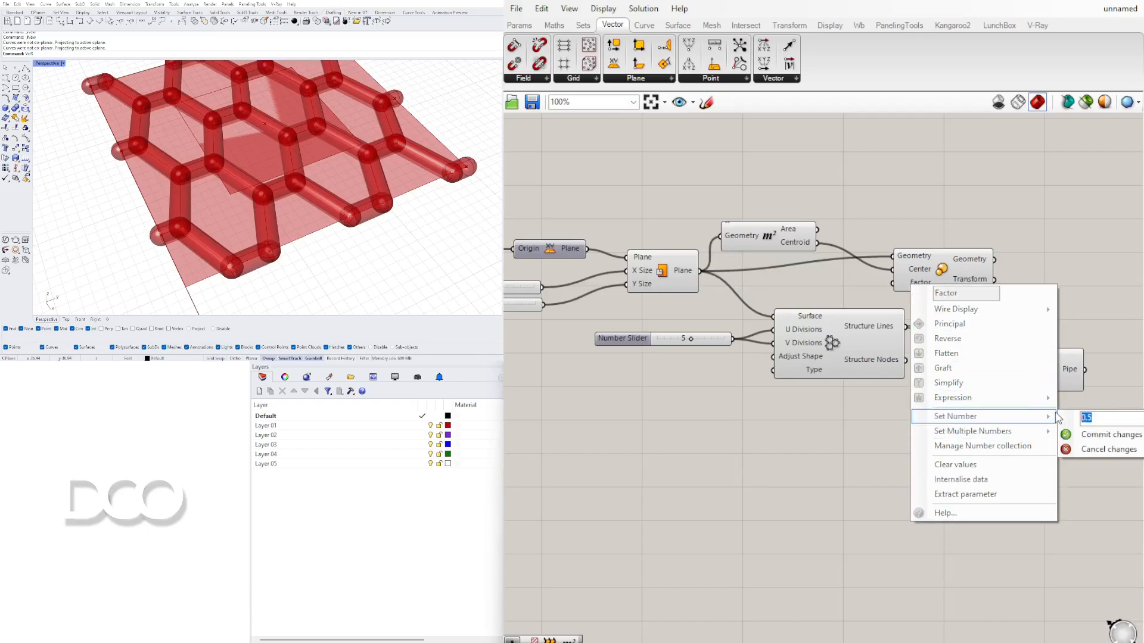
{"action": "type", "text": "1"}
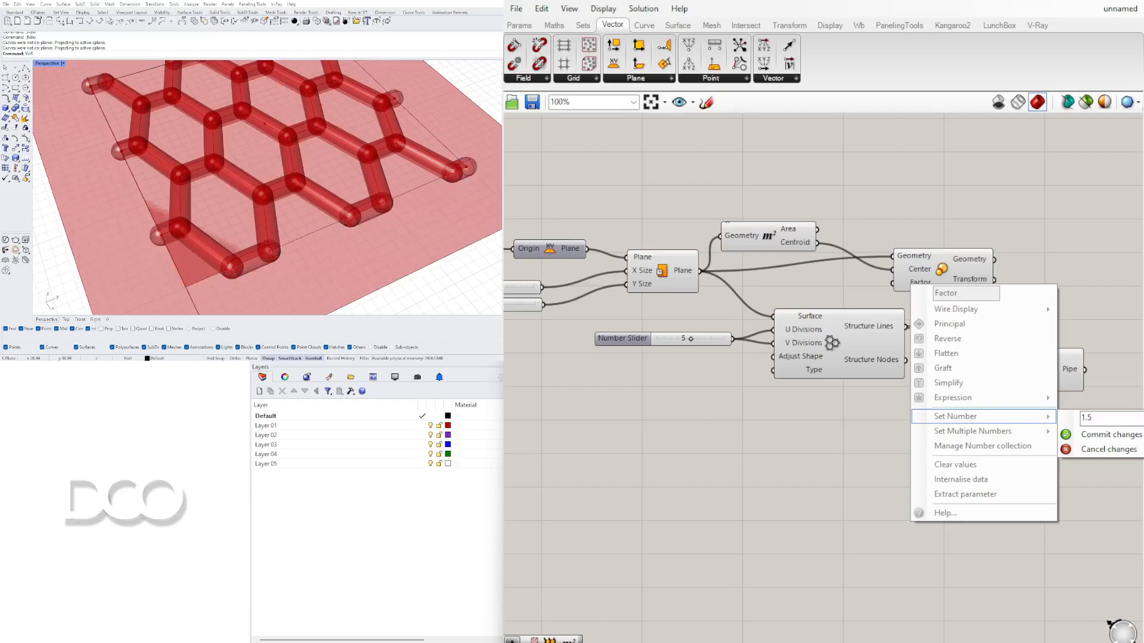
{"action": "left_click", "coordinate": [1095, 436]}
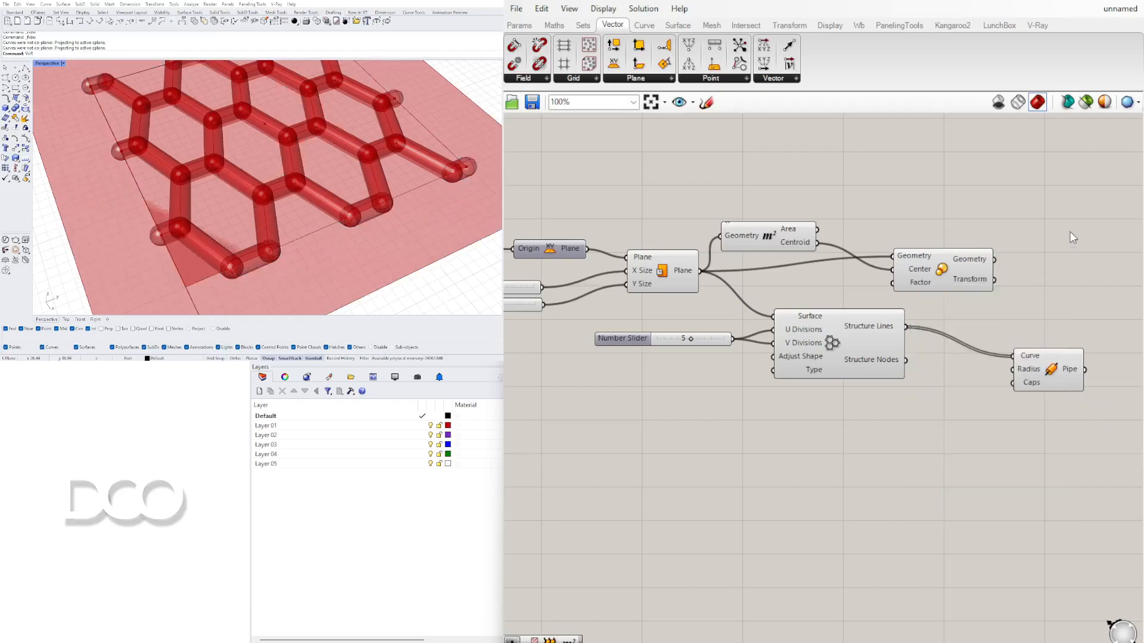
- Move the Pipe component next to the Hexagonal Structure, adjust the Scale component's placement, and turn off the plane surface's preview
{"action": "left_click", "coordinate": [1054, 369]}
{"action": "right_click_drag", "start_coordinate": [1032, 328], "coordinate": [934, 340]}
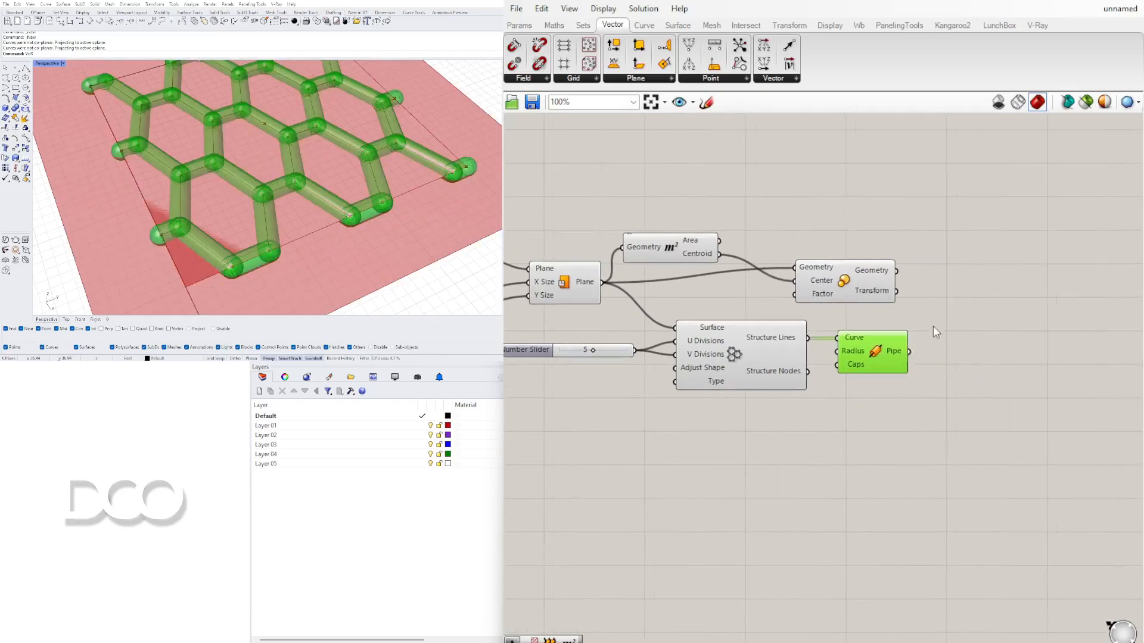
{"action": "left_click", "coordinate": [813, 285]}
{"action": "left_click_drag", "start_coordinate": [811, 280], "coordinate": [812, 274]}
{"action": "right_click_drag", "start_coordinate": [865, 280], "coordinate": [783, 280]}
{"action": "right_click_drag", "start_coordinate": [654, 312], "coordinate": [863, 312]}
{"action": "right_click", "coordinate": [690, 288]}
{"action": "left_click", "coordinate": [726, 306]}
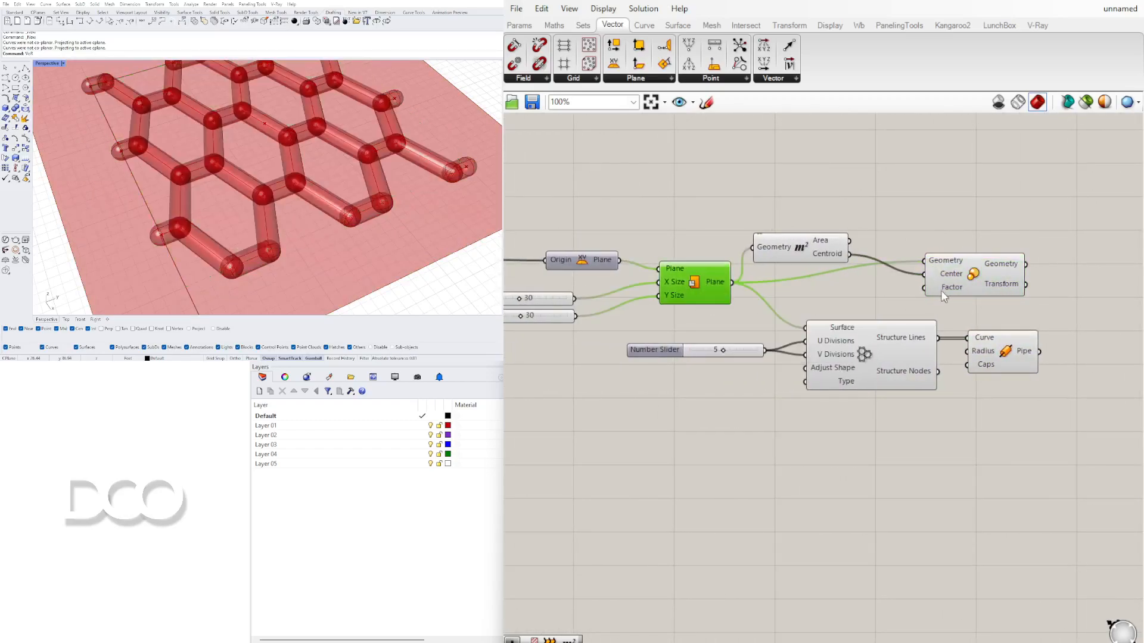
{"action": "left_click", "coordinate": [972, 280]}
{"action": "right_click_drag", "start_coordinate": [972, 280], "coordinate": [898, 296]}
{"action": "left_click", "coordinate": [921, 362]}
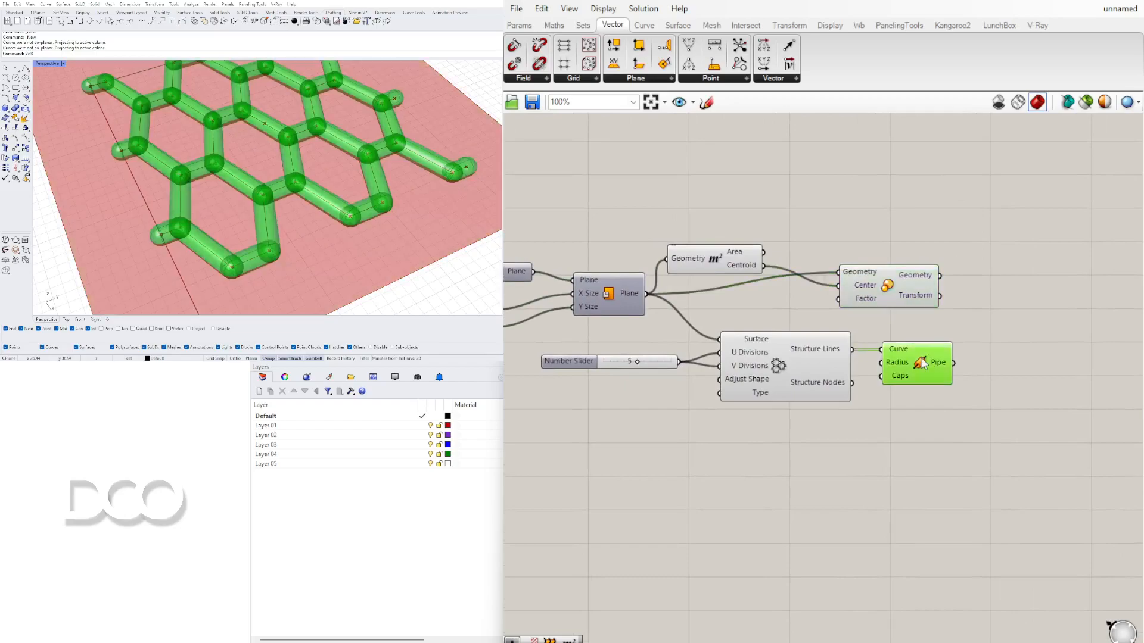
- Add a Brep | Brep intersection component beyond the Scale and Pipe components
{"action": "double_click", "coordinate": [1010, 284]}
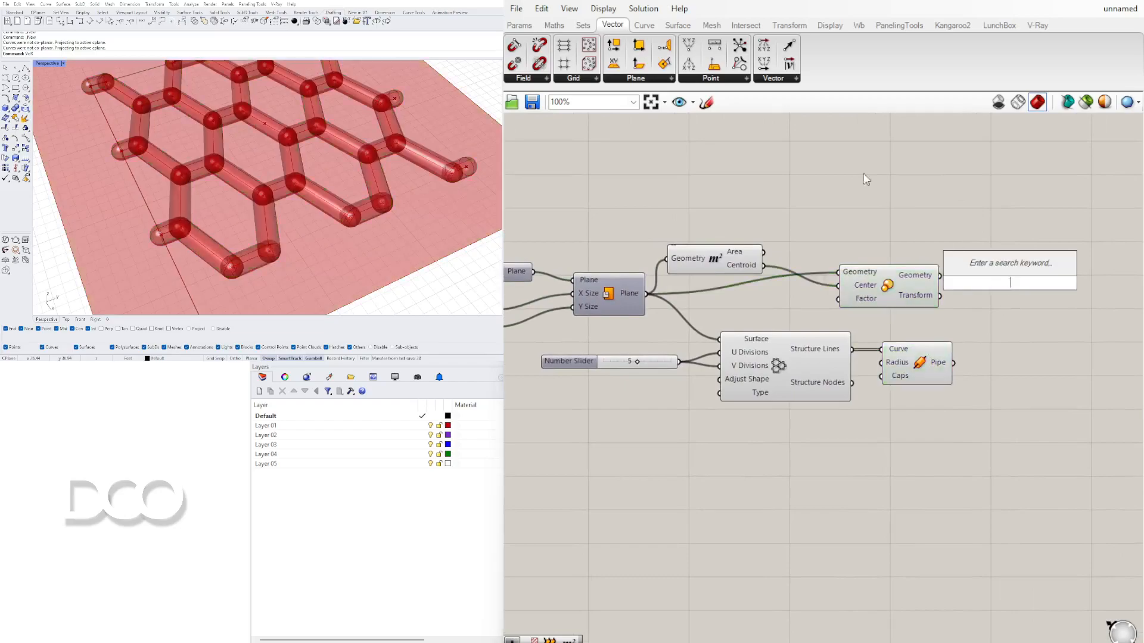
{"action": "left_click", "coordinate": [744, 26]}
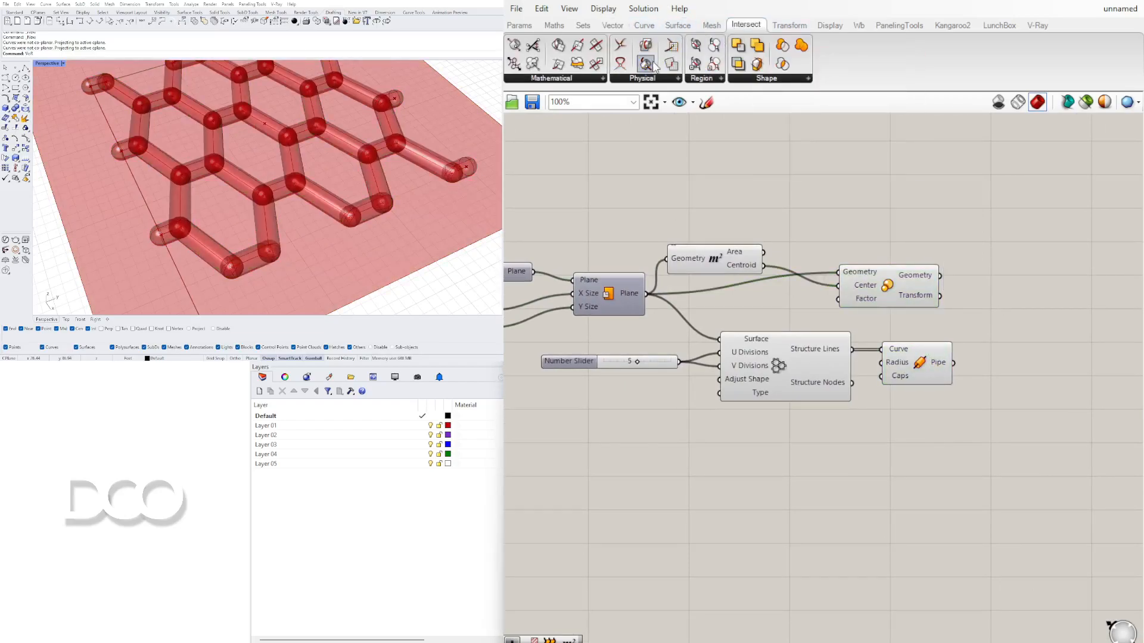
{"action": "left_click", "coordinate": [643, 78]}
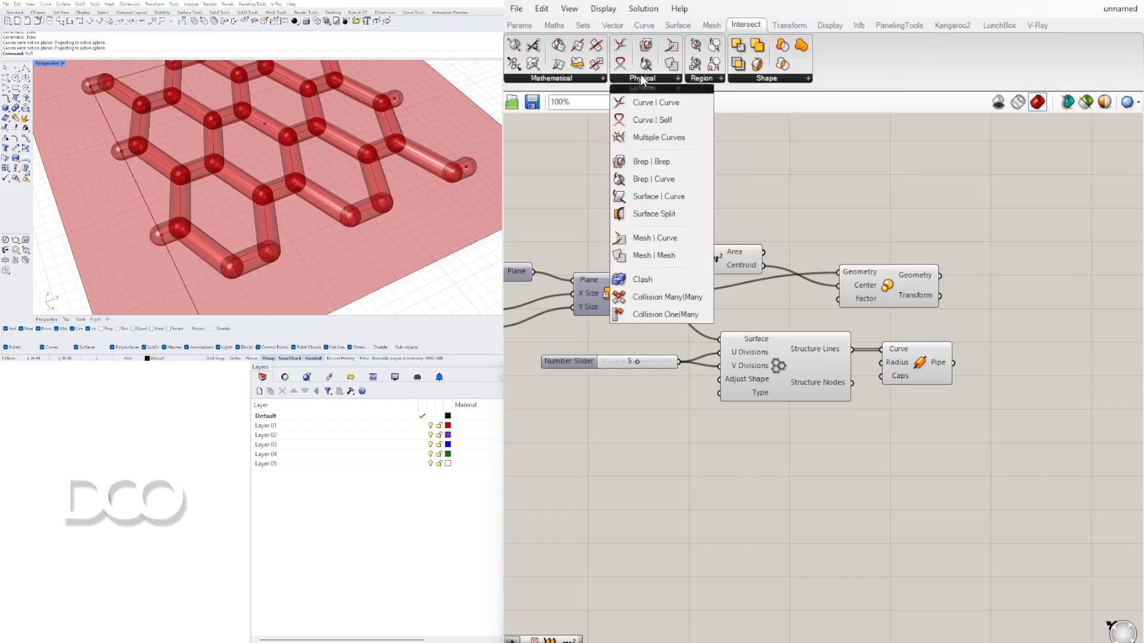
{"action": "left_click_drag", "start_coordinate": [646, 162], "coordinate": [1039, 332]}
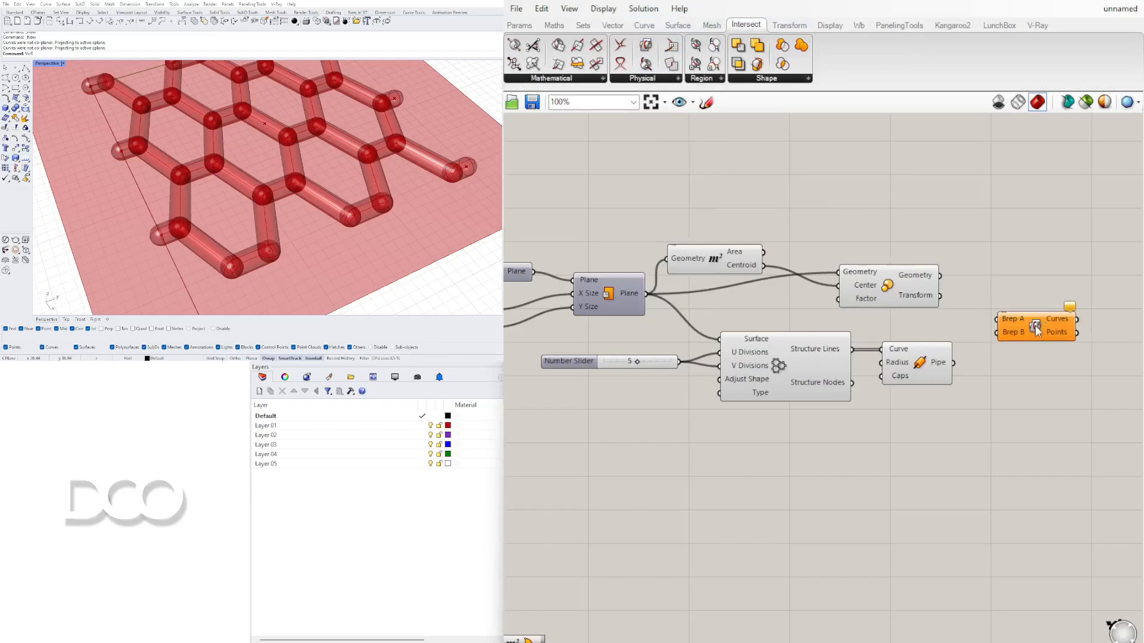
{"action": "right_click_drag", "start_coordinate": [956, 348], "coordinate": [898, 343]}
{"action": "left_click_drag", "start_coordinate": [968, 334], "coordinate": [985, 331]}
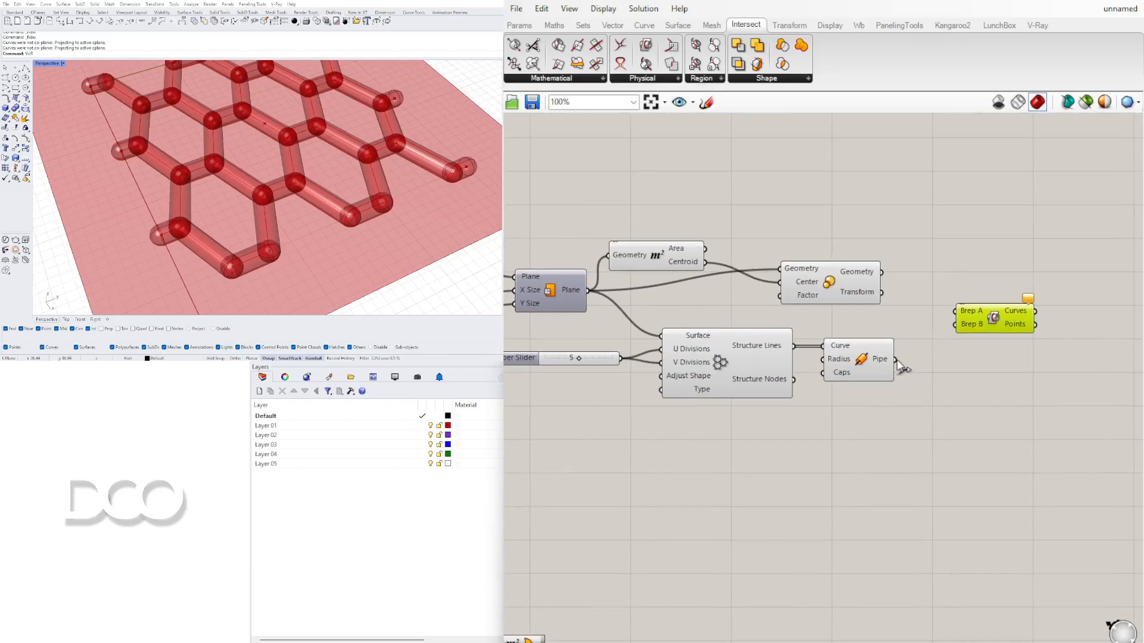
- Connect the scaled Geometry to Brep A and the Pipe output to Brep B, and flatten the Brep B input
{"action": "left_click_drag", "start_coordinate": [881, 271], "coordinate": [955, 311]}
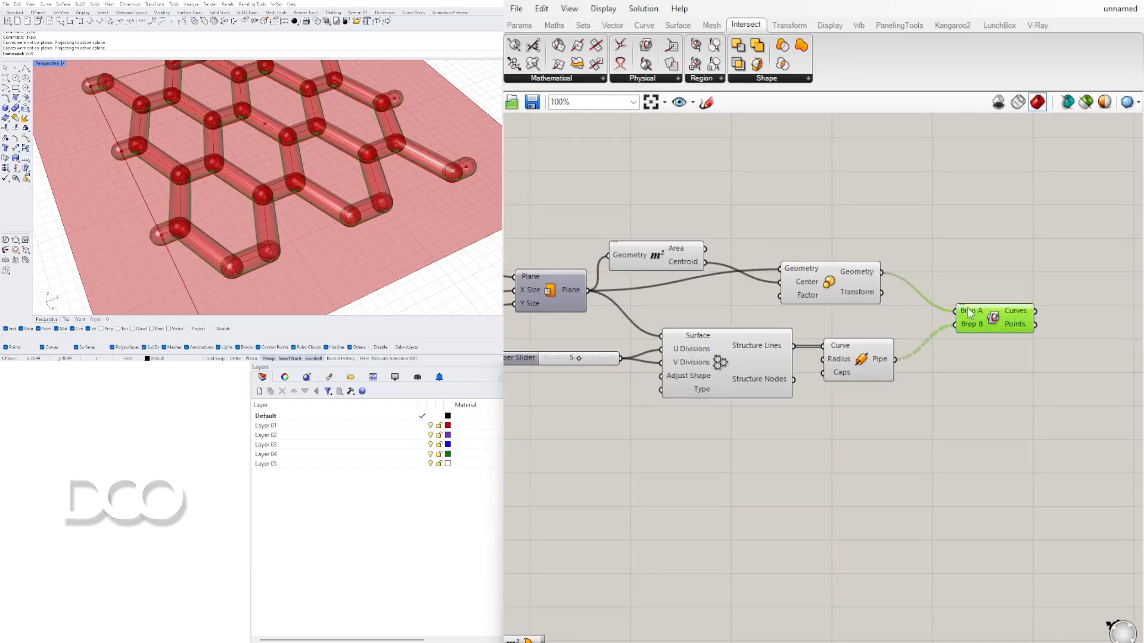
{"action": "right_click", "coordinate": [962, 325]}
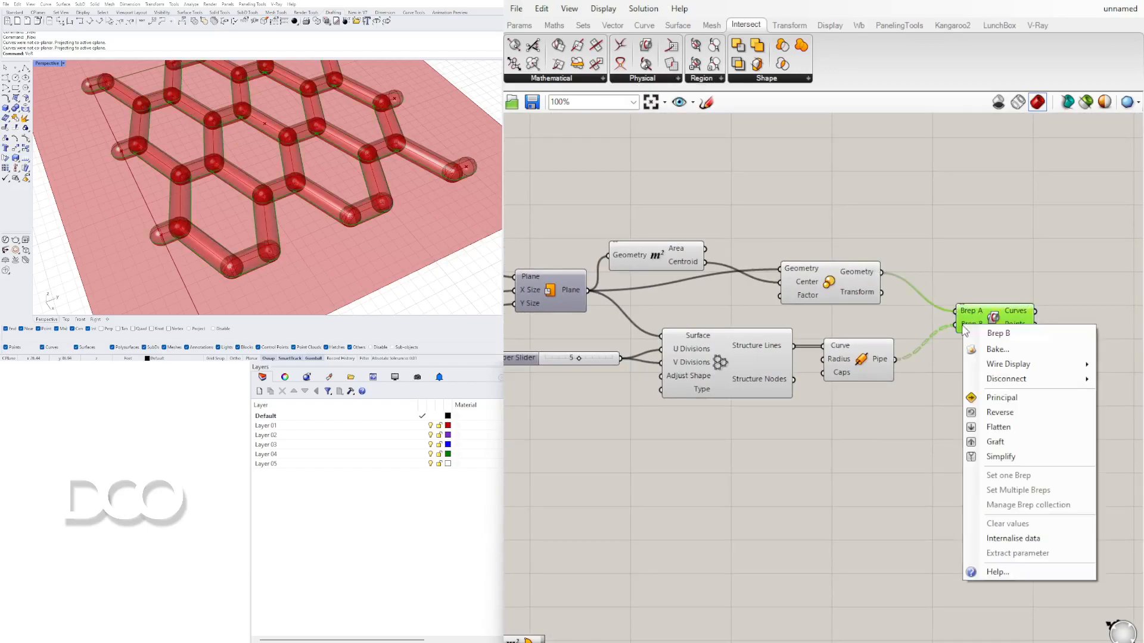
{"action": "left_click", "coordinate": [1000, 428]}
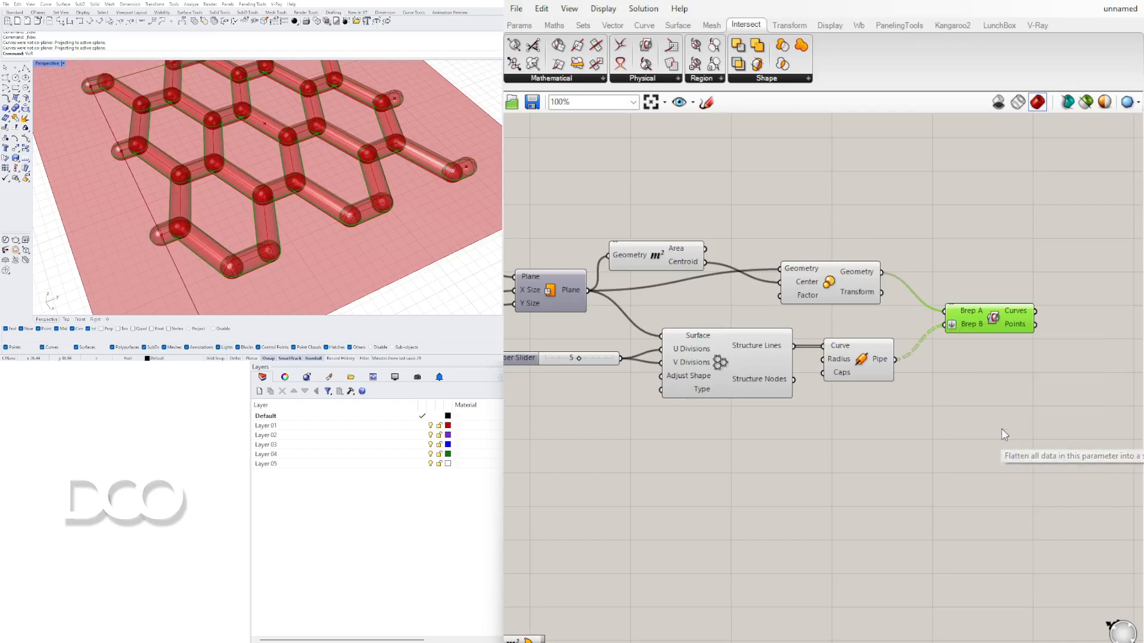
- Turn off the preview of all components upstream of the Brep | Brep intersection
{"action": "scroll", "coordinate": [965, 393], "scroll_direction": "down", "scroll_amount": 4}
{"action": "left_click_drag", "start_coordinate": [922, 412], "coordinate": [749, 317]}
{"action": "middle_click", "coordinate": [749, 317]}
{"action": "left_click", "coordinate": [741, 362]}
{"action": "left_click", "coordinate": [813, 256]}
- Examine the intersection curves between the pipes and the scaled surface in the perspective view
{"action": "scroll", "coordinate": [221, 166], "scroll_direction": "down", "scroll_amount": 5}
{"action": "scroll", "coordinate": [228, 132], "scroll_direction": "up", "scroll_amount": 2}
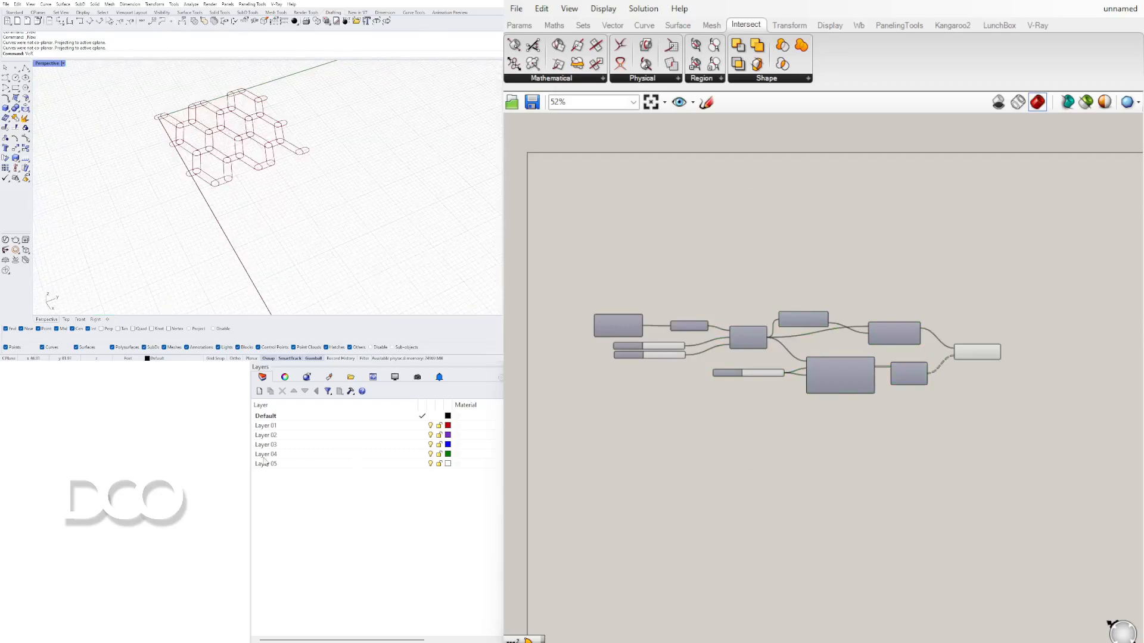
{"action": "scroll", "coordinate": [228, 145], "scroll_direction": "up", "scroll_amount": 4}
{"action": "scroll", "coordinate": [228, 145], "scroll_direction": "down", "scroll_amount": 5}
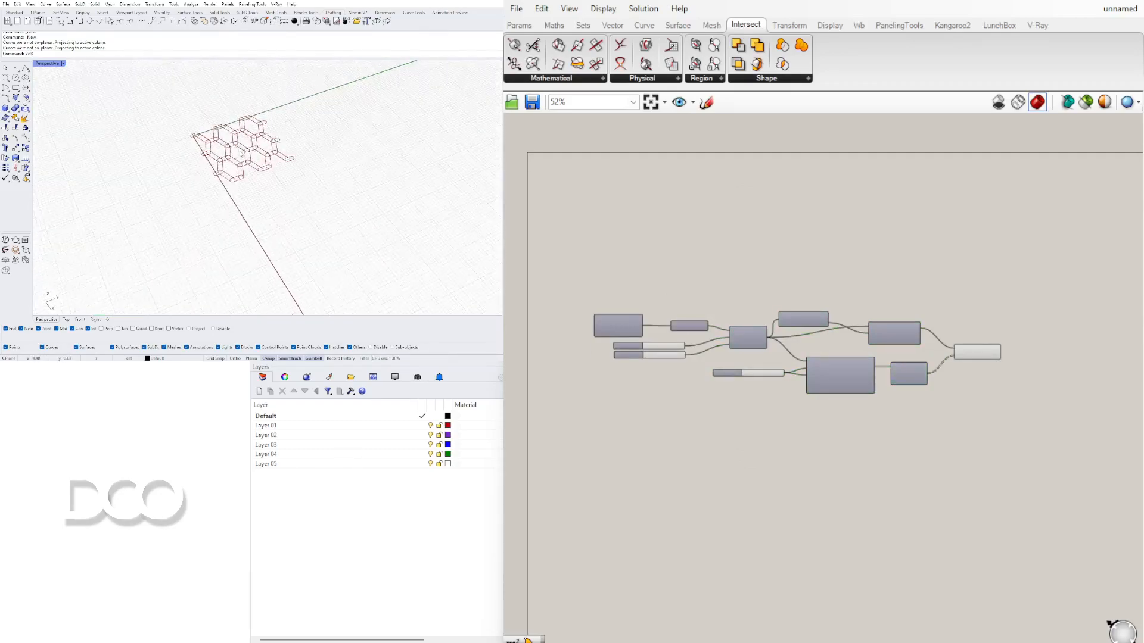
{"action": "scroll", "coordinate": [243, 163], "scroll_direction": "up", "scroll_amount": 3}
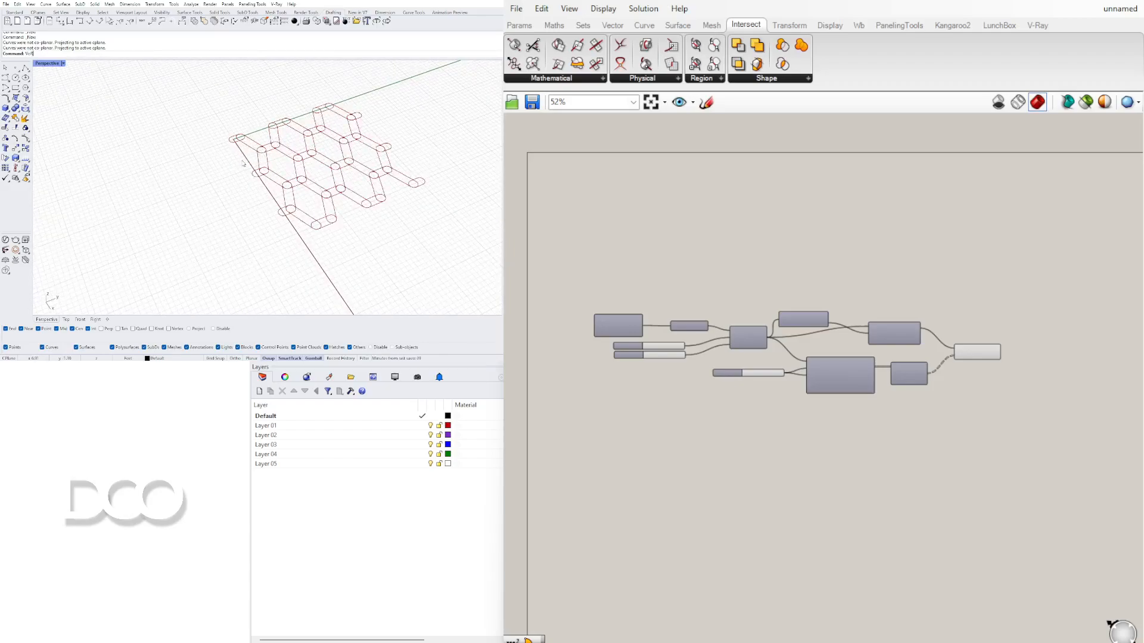
{"action": "scroll", "coordinate": [262, 162], "scroll_direction": "up", "scroll_amount": 4}
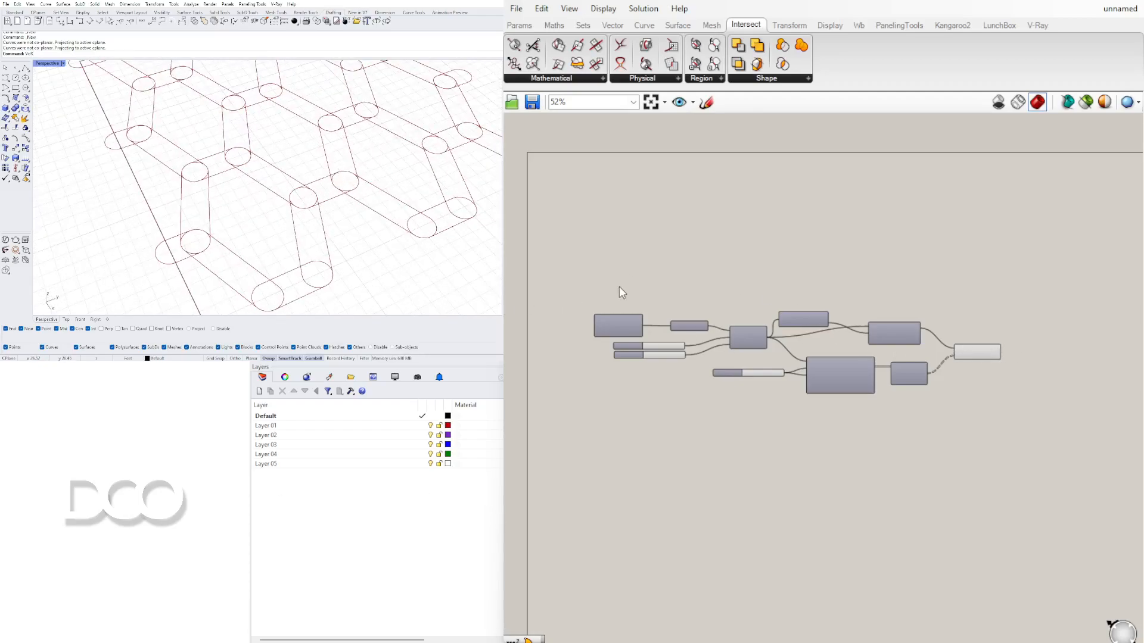
- Add a Region Union component, connect the intersection Curves to its Curves input, and flatten that input
{"action": "scroll", "coordinate": [971, 355], "scroll_direction": "up", "scroll_amount": 4}
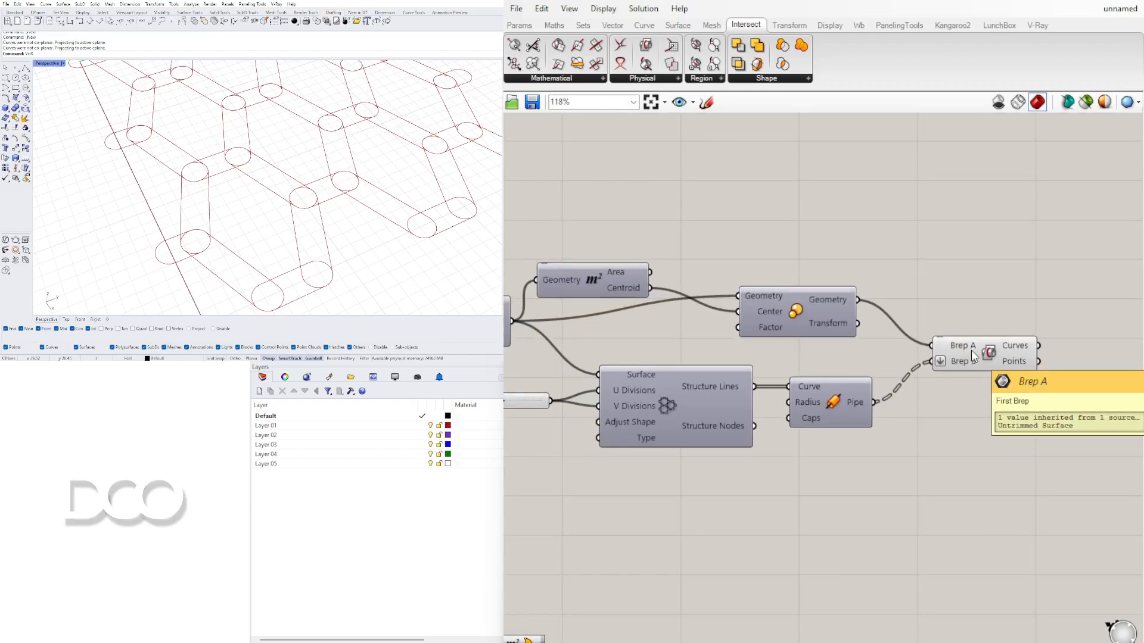
{"action": "left_click", "coordinate": [981, 347]}
{"action": "right_click_drag", "start_coordinate": [981, 347], "coordinate": [790, 305]}
{"action": "double_click", "coordinate": [943, 259]}
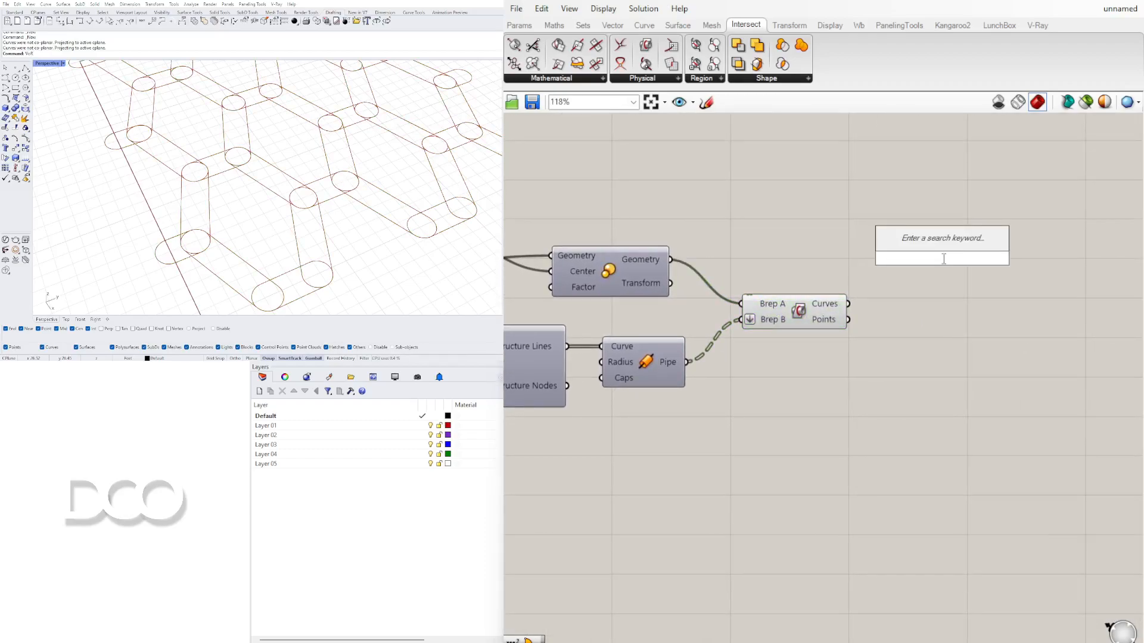
{"action": "type", "text": "reg"}
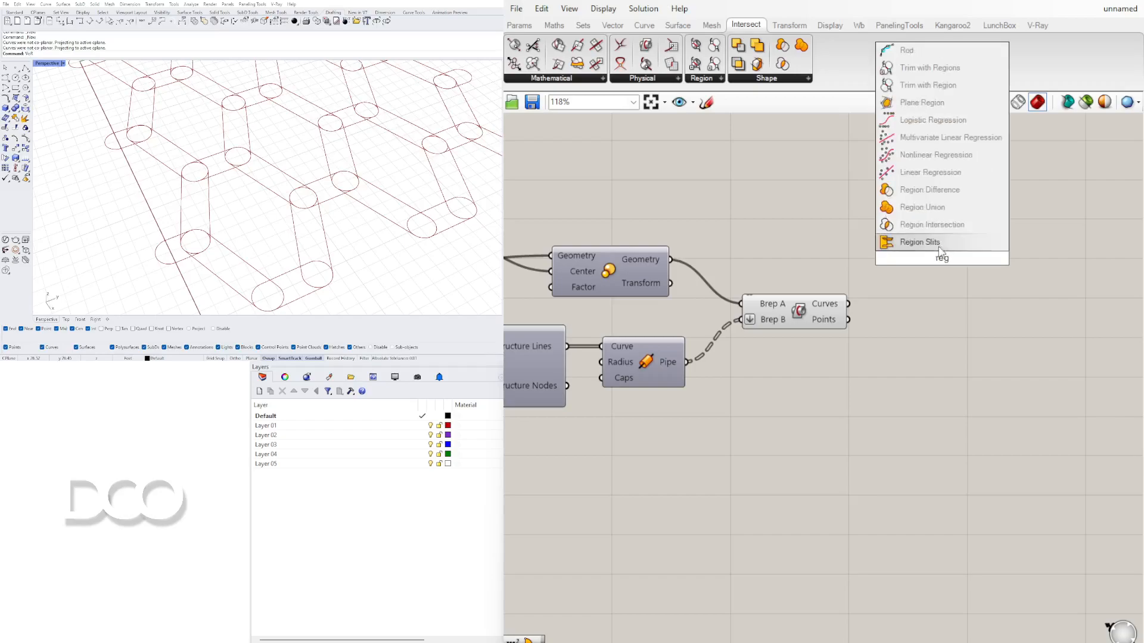
{"action": "left_click", "coordinate": [922, 207]}
{"action": "left_click_drag", "start_coordinate": [853, 308], "coordinate": [907, 307]}
{"action": "right_click", "coordinate": [906, 306]}
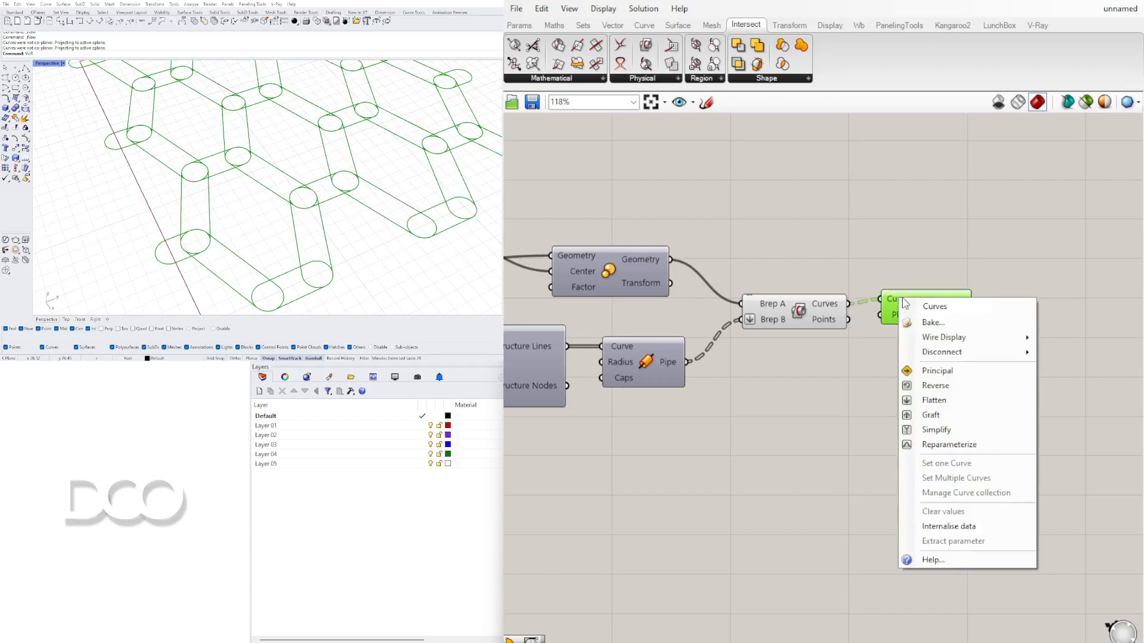
{"action": "left_click", "coordinate": [931, 400]}
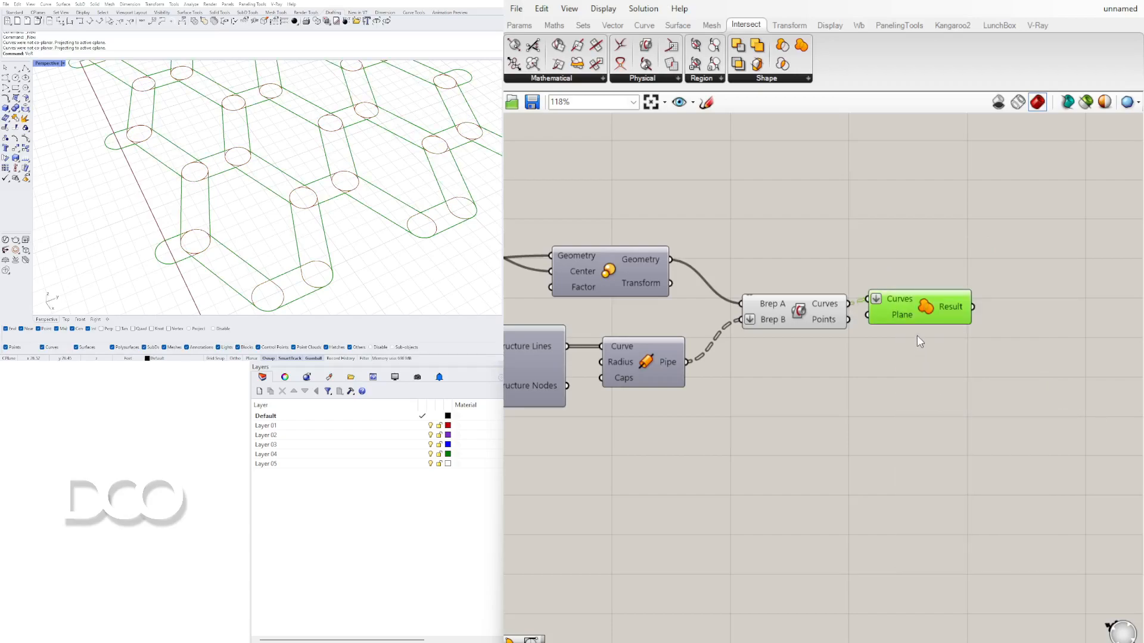
- Turn off the Brep | Brep component's preview and place the Region Union component farther from it
{"action": "left_click", "coordinate": [798, 301]}
{"action": "right_click", "coordinate": [798, 301]}
{"action": "left_click", "coordinate": [828, 327]}
{"action": "left_click_drag", "start_coordinate": [941, 306], "coordinate": [976, 311]}
{"action": "left_click", "coordinate": [978, 374]}
{"action": "right_click_drag", "start_coordinate": [977, 377], "coordinate": [865, 382]}
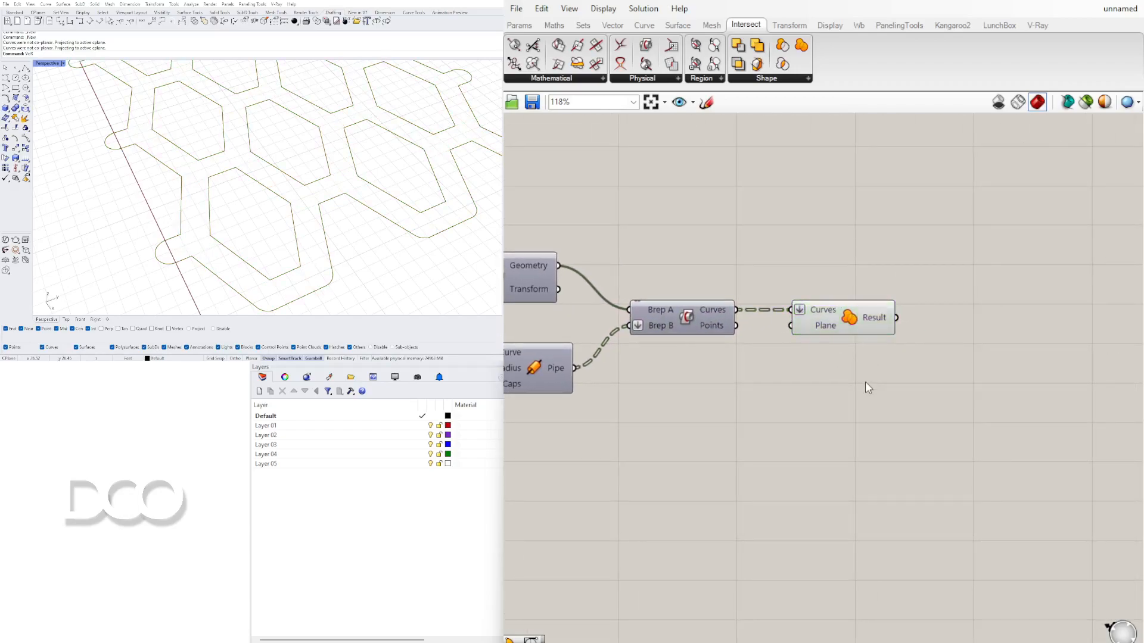
- Add a Boundary Surfaces component and connect the Region Union Result to its Edges input
{"action": "double_click", "coordinate": [915, 306]}
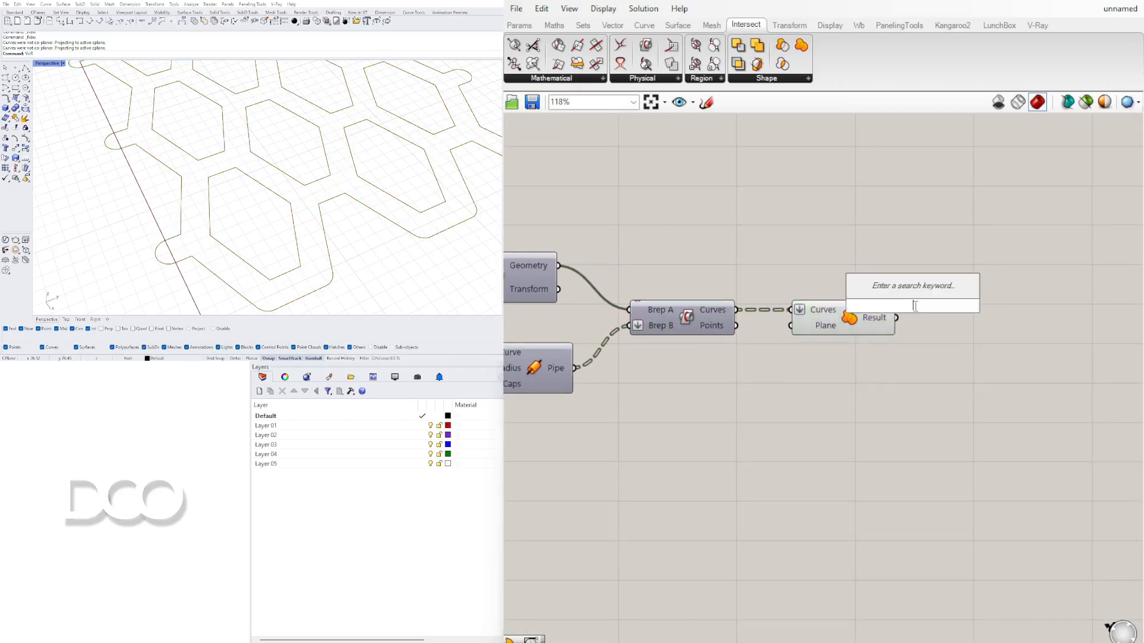
{"action": "key", "text": "Escape"}
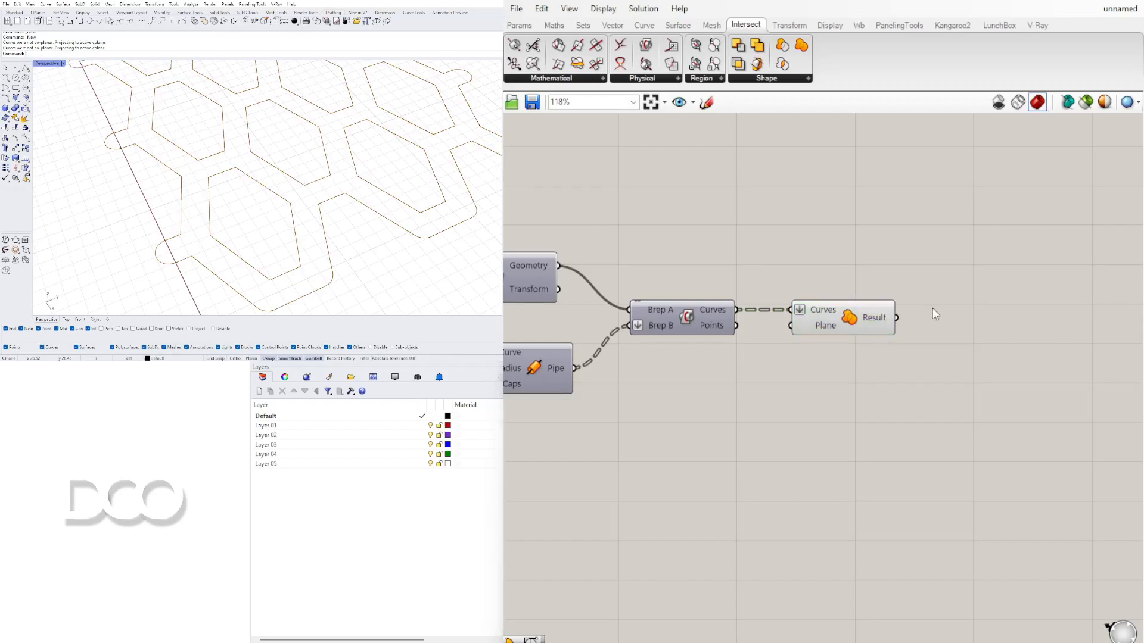
{"action": "double_click", "coordinate": [931, 308]}
{"action": "type", "text": "boun"}
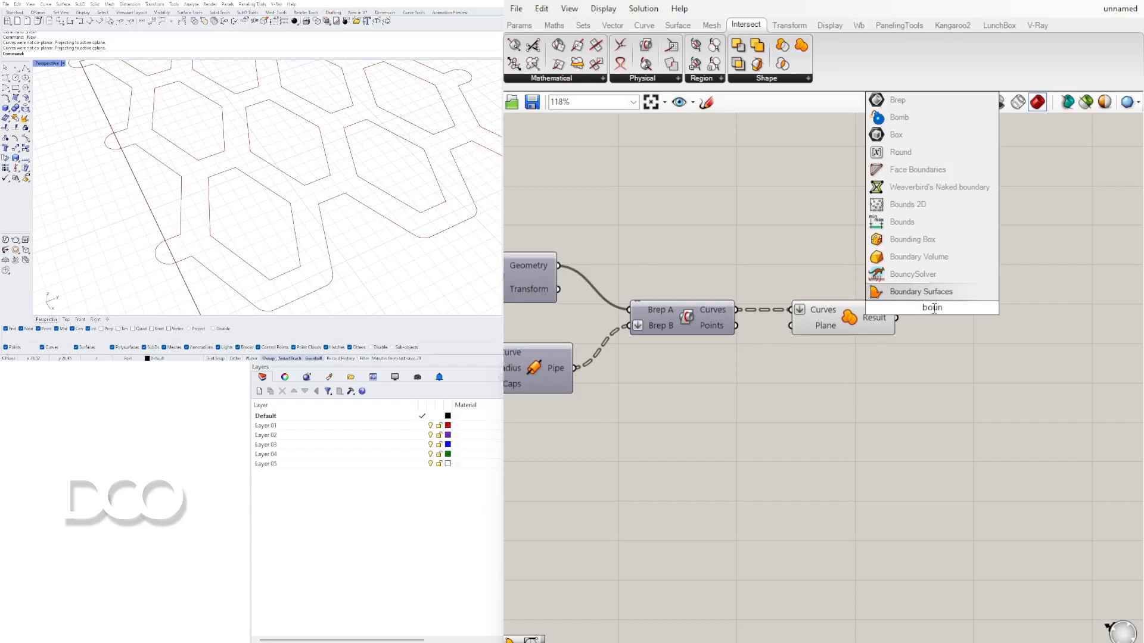
{"action": "key", "text": "Return"}
{"action": "left_click_drag", "start_coordinate": [896, 317], "coordinate": [965, 315]}
{"action": "left_click", "coordinate": [965, 338]}
{"action": "scroll", "coordinate": [274, 178], "scroll_direction": "down", "scroll_amount": 8}
{"action": "right_click_drag", "start_coordinate": [268, 179], "coordinate": [295, 189]}
{"action": "scroll", "coordinate": [907, 275], "scroll_direction": "down", "scroll_amount": 10}
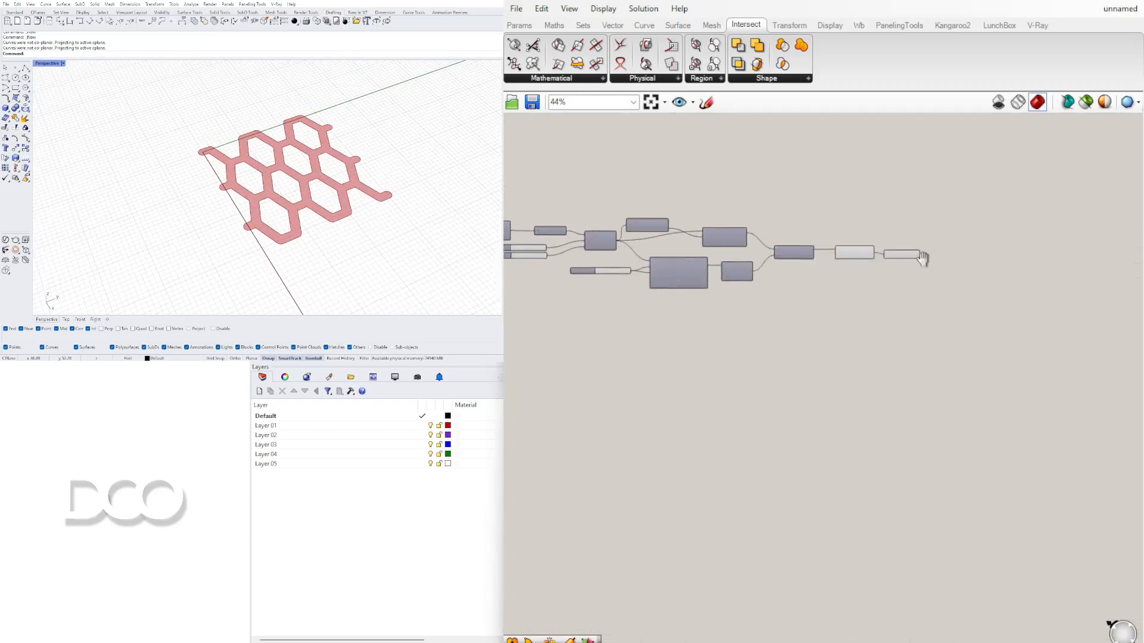
- Select the whole definition and review its component chain from the plane surface to Boundary Surfaces
{"action": "left_click_drag", "start_coordinate": [953, 344], "coordinate": [562, 158]}
{"action": "scroll", "coordinate": [742, 229], "scroll_direction": "up", "scroll_amount": 7}
{"action": "right_click_drag", "start_coordinate": [708, 256], "coordinate": [789, 471]}
{"action": "scroll", "coordinate": [905, 495], "scroll_direction": "down", "scroll_amount": 3}
{"action": "right_click_drag", "start_coordinate": [905, 495], "coordinate": [846, 220]}
{"action": "scroll", "coordinate": [921, 170], "scroll_direction": "up", "scroll_amount": 3}
{"action": "scroll", "coordinate": [921, 171], "scroll_direction": "up", "scroll_amount": 2}
{"action": "right_click_drag", "start_coordinate": [688, 236], "coordinate": [860, 235]}
{"action": "right_click_drag", "start_coordinate": [738, 228], "coordinate": [690, 230]}
{"action": "mouse_move", "coordinate": [815, 234]}
{"action": "right_mouse_down"}
{"action": "mouse_move", "coordinate": [783, 234]}
{"action": "mouse_move", "coordinate": [798, 242]}
{"action": "right_mouse_up"}
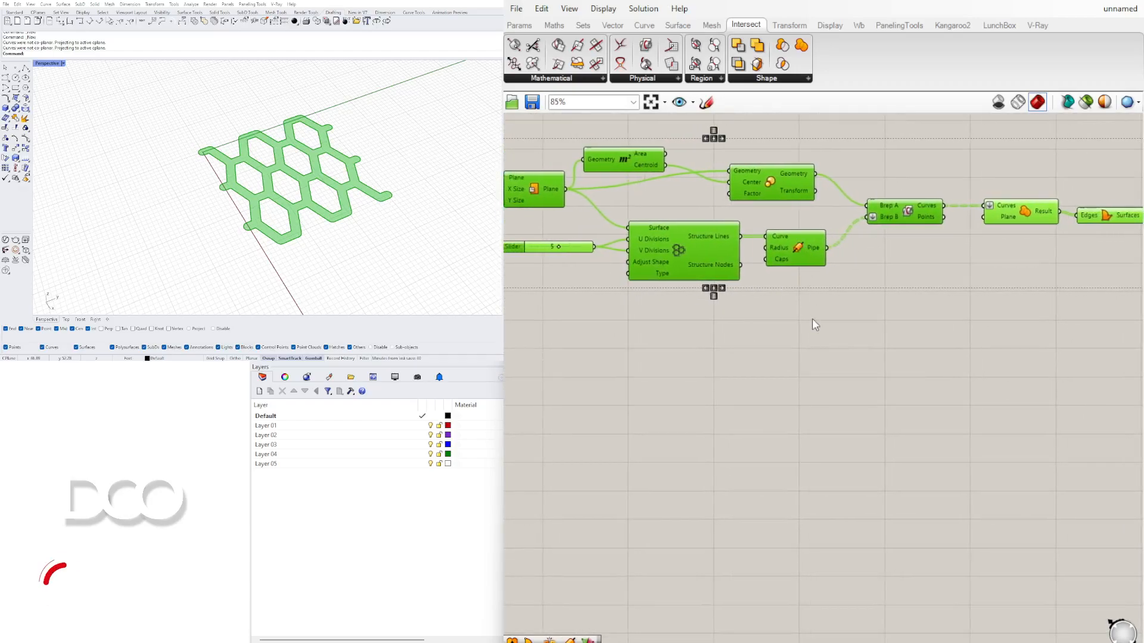
- Select the hexagonal structure component with its divisions slider and examine this part of the definition
{"action": "left_click", "coordinate": [666, 249]}
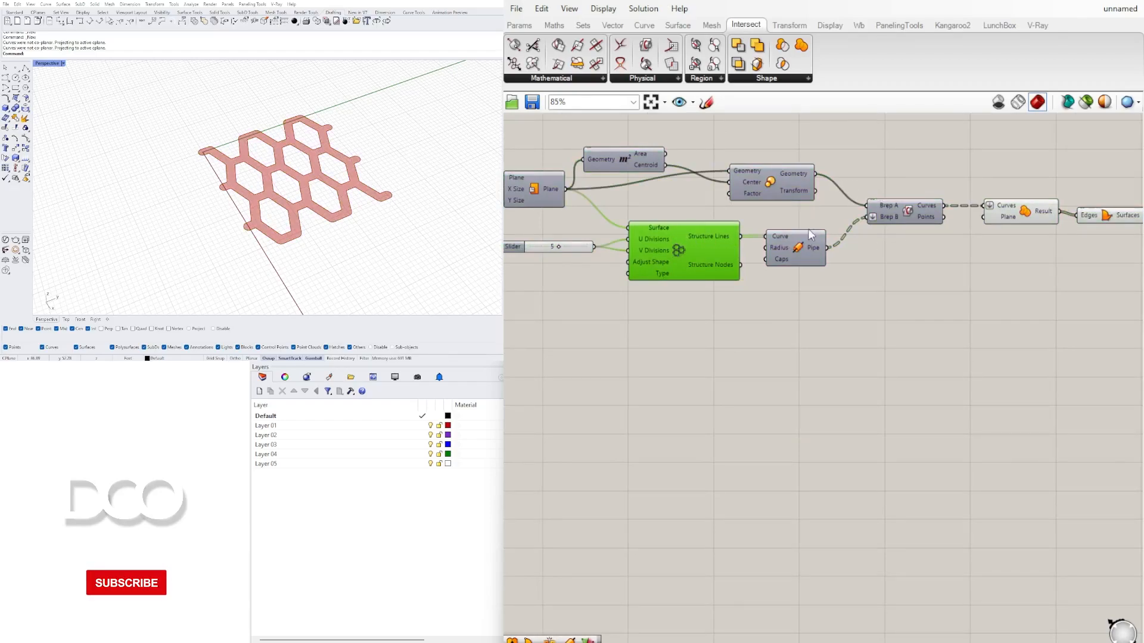
{"action": "scroll", "coordinate": [810, 241], "scroll_direction": "down", "scroll_amount": 5}
{"action": "scroll", "coordinate": [821, 318], "scroll_direction": "down", "scroll_amount": 2}
{"action": "left_click_drag", "start_coordinate": [935, 363], "coordinate": [657, 142]}
{"action": "scroll", "coordinate": [776, 207], "scroll_direction": "up", "scroll_amount": 7}
{"action": "left_click_drag", "start_coordinate": [920, 301], "coordinate": [718, 209]}
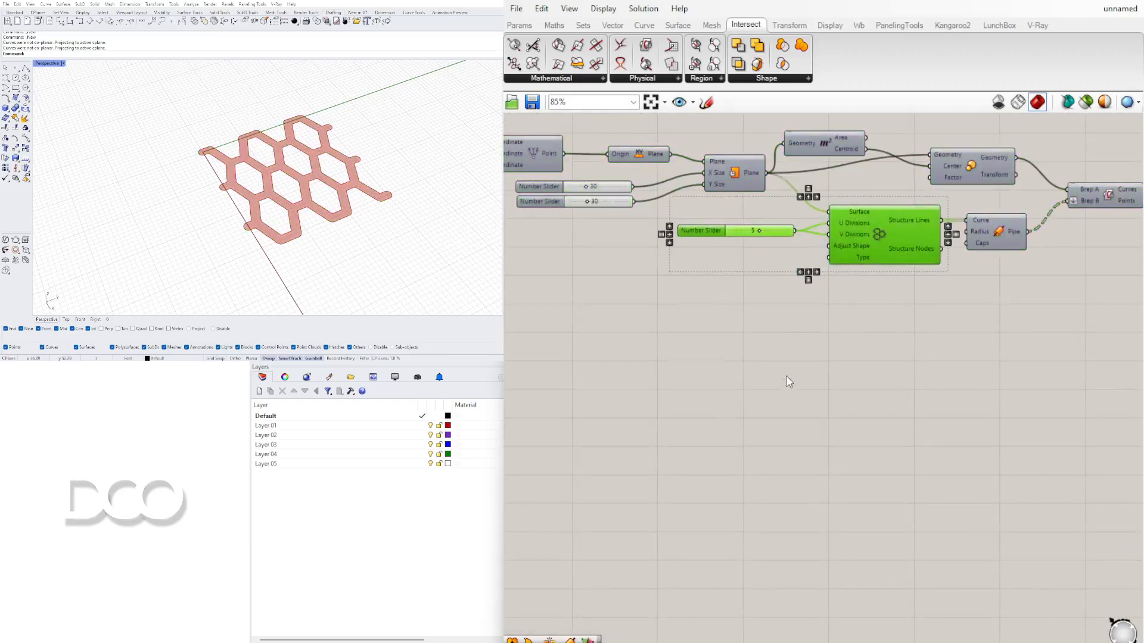
{"action": "left_click", "coordinate": [827, 332]}
- Add a LunchBox Diagrid Structure component below the hexagonal one and connect the plane surface to its Surface input
{"action": "left_click", "coordinate": [1005, 25]}
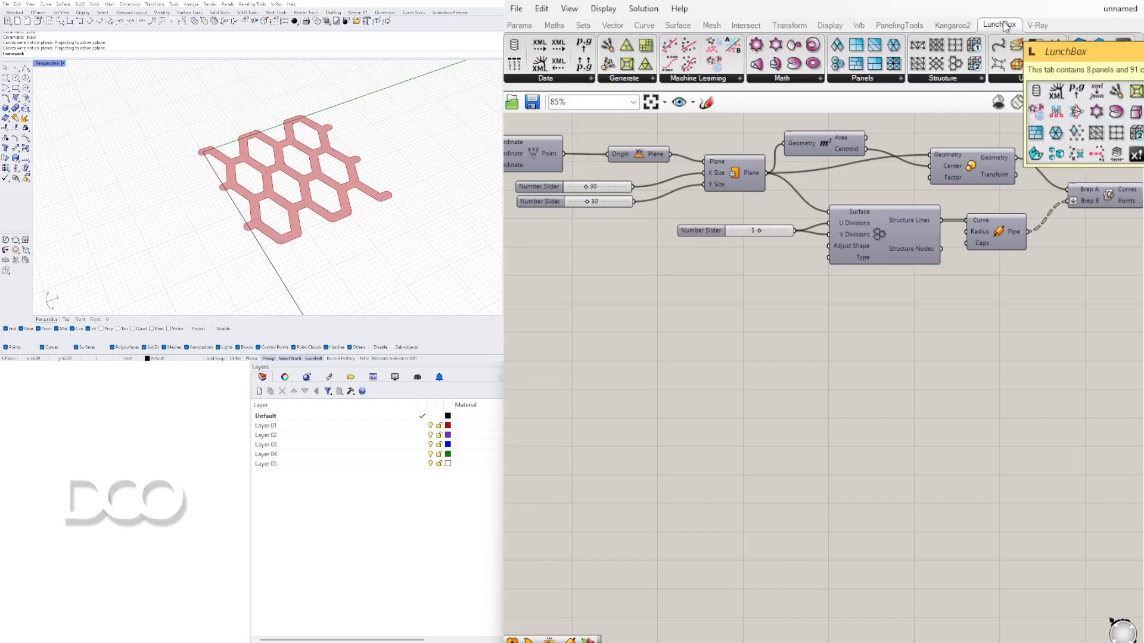
{"action": "left_click_drag", "start_coordinate": [870, 352], "coordinate": [887, 298]}
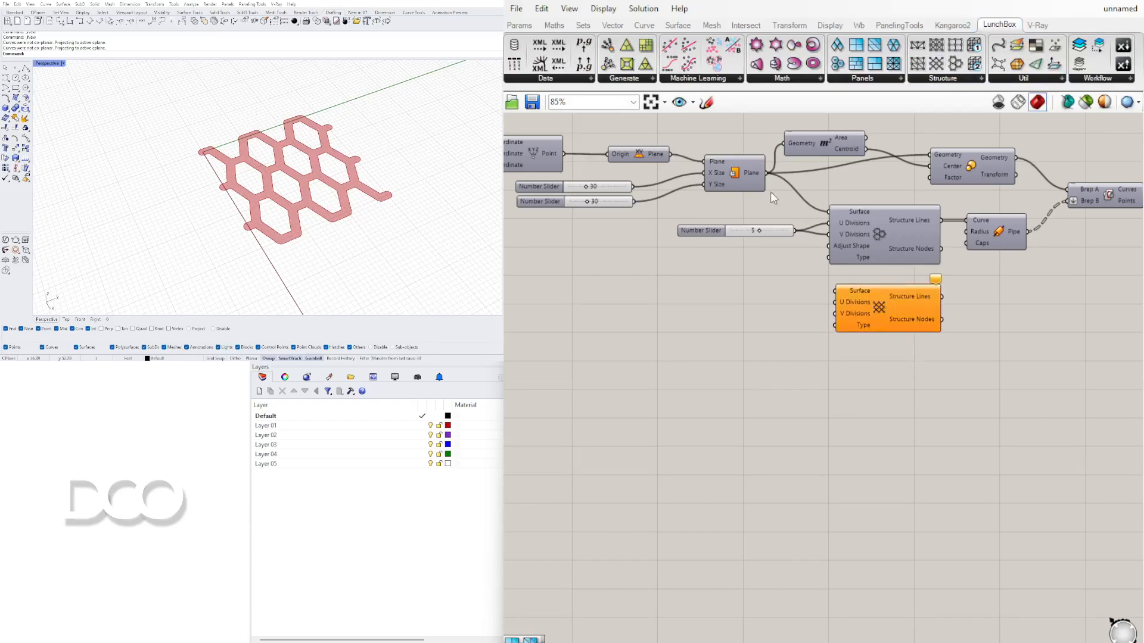
{"action": "left_click_drag", "start_coordinate": [778, 198], "coordinate": [834, 291]}
{"action": "left_click_drag", "start_coordinate": [716, 227], "coordinate": [685, 249]}
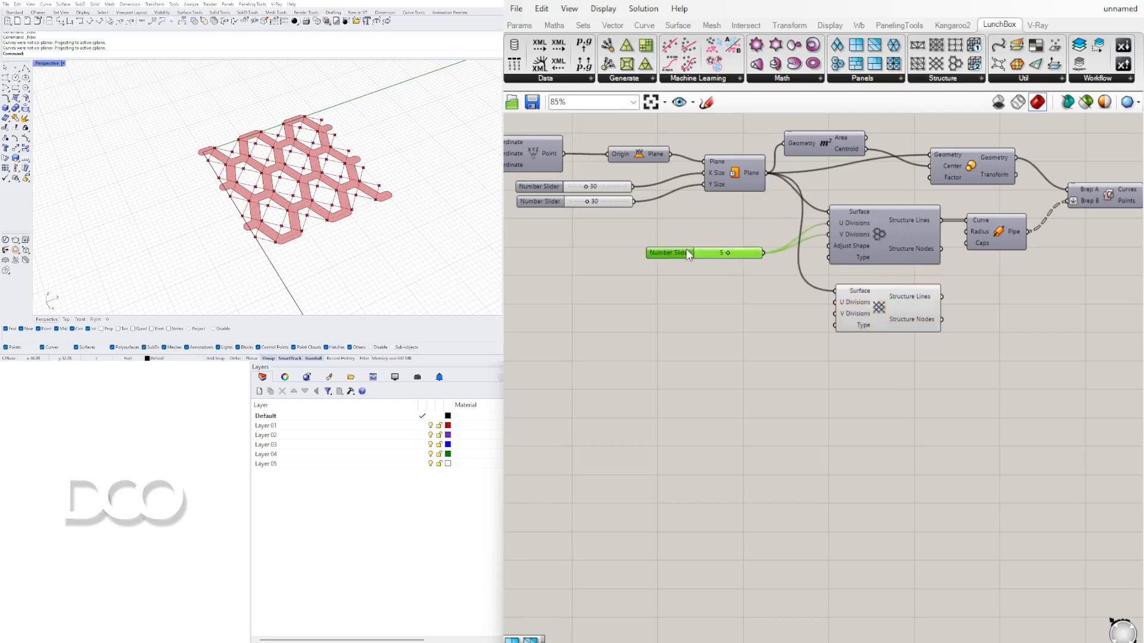
- Connect the diagrid's Structure Lines to the Pipe's Curve input in place of the hexagonal lines, and toggle the hexagonal structure's preview
{"action": "left_click_drag", "start_coordinate": [886, 309], "coordinate": [894, 308]}
{"action": "left_click_drag", "start_coordinate": [962, 225], "coordinate": [966, 221]}
{"action": "left_click", "coordinate": [884, 234]}
{"action": "right_click", "coordinate": [875, 231]}
{"action": "left_click", "coordinate": [908, 255]}
{"action": "scroll", "coordinate": [842, 298], "scroll_direction": "up", "scroll_amount": 3}
- Connect the divisions slider to the diagrid's U and V Divisions, and turn off the hexagonal structure's preview
{"action": "left_click_drag", "start_coordinate": [733, 237], "coordinate": [821, 305]}
{"action": "left_click_drag", "start_coordinate": [733, 236], "coordinate": [823, 308]}
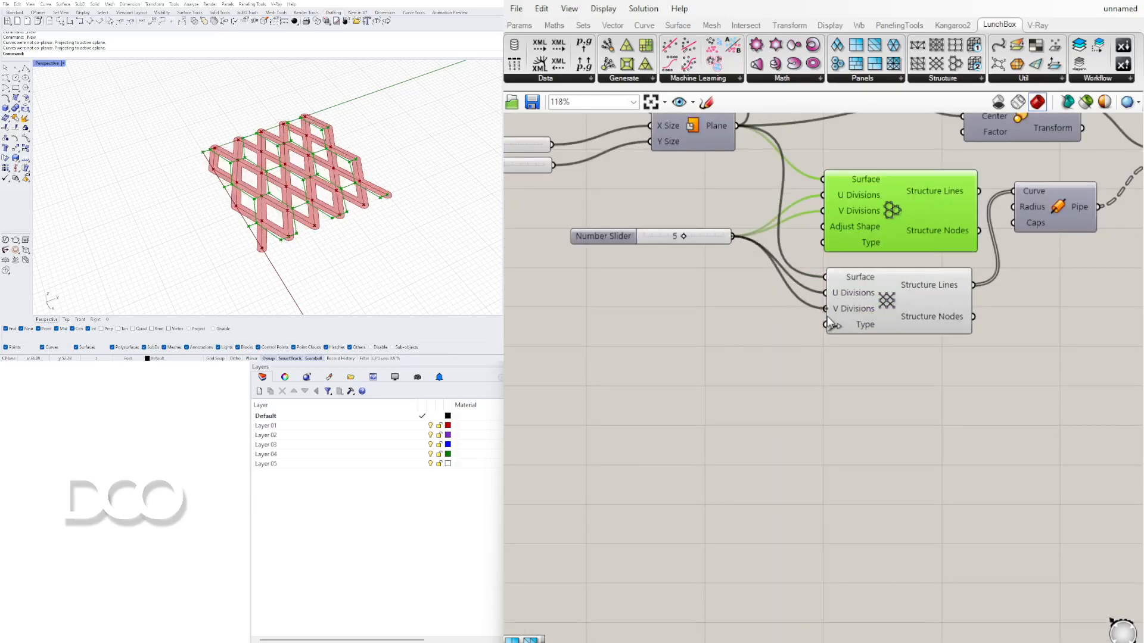
{"action": "left_click", "coordinate": [735, 411]}
{"action": "scroll", "coordinate": [828, 203], "scroll_direction": "down", "scroll_amount": 2}
{"action": "right_click", "coordinate": [896, 199]}
{"action": "left_click", "coordinate": [919, 226]}
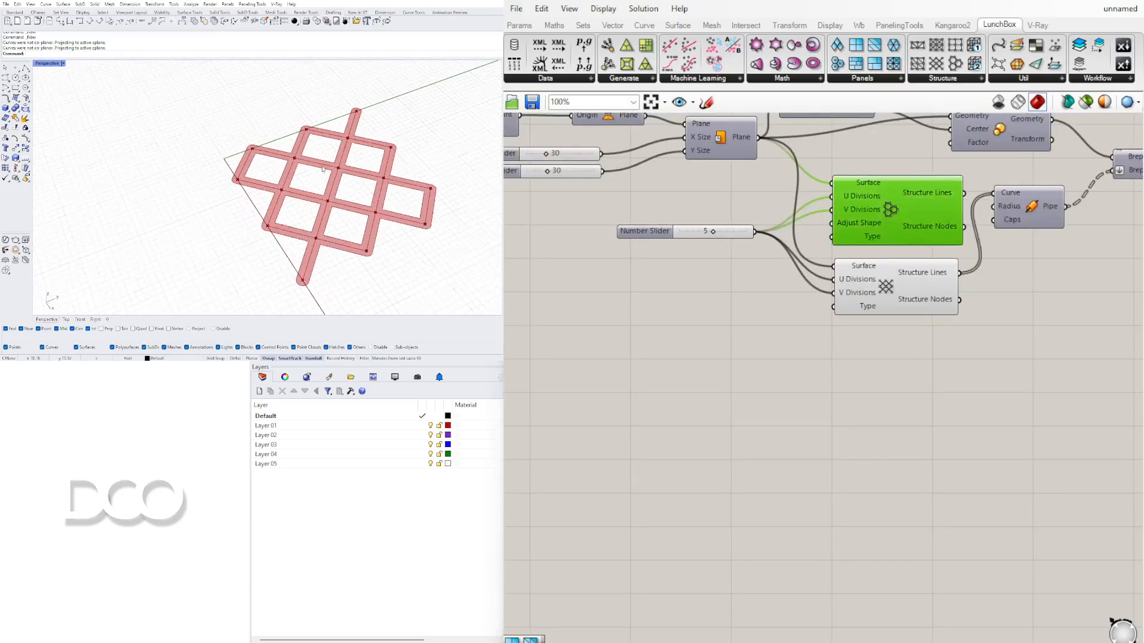
- Move the Pipe component lower so that it sits beside the diagrid structure
{"action": "scroll", "coordinate": [899, 250], "scroll_direction": "down", "scroll_amount": 2}
{"action": "scroll", "coordinate": [895, 246], "scroll_direction": "down", "scroll_amount": 1}
{"action": "right_click_drag", "start_coordinate": [896, 246], "coordinate": [873, 311]}
{"action": "right_click_drag", "start_coordinate": [953, 289], "coordinate": [919, 292]}
{"action": "left_click_drag", "start_coordinate": [939, 284], "coordinate": [948, 352]}
{"action": "left_click", "coordinate": [921, 388]}
{"action": "scroll", "coordinate": [810, 377], "scroll_direction": "up", "scroll_amount": 3}
{"action": "scroll", "coordinate": [810, 377], "scroll_direction": "up", "scroll_amount": 2}
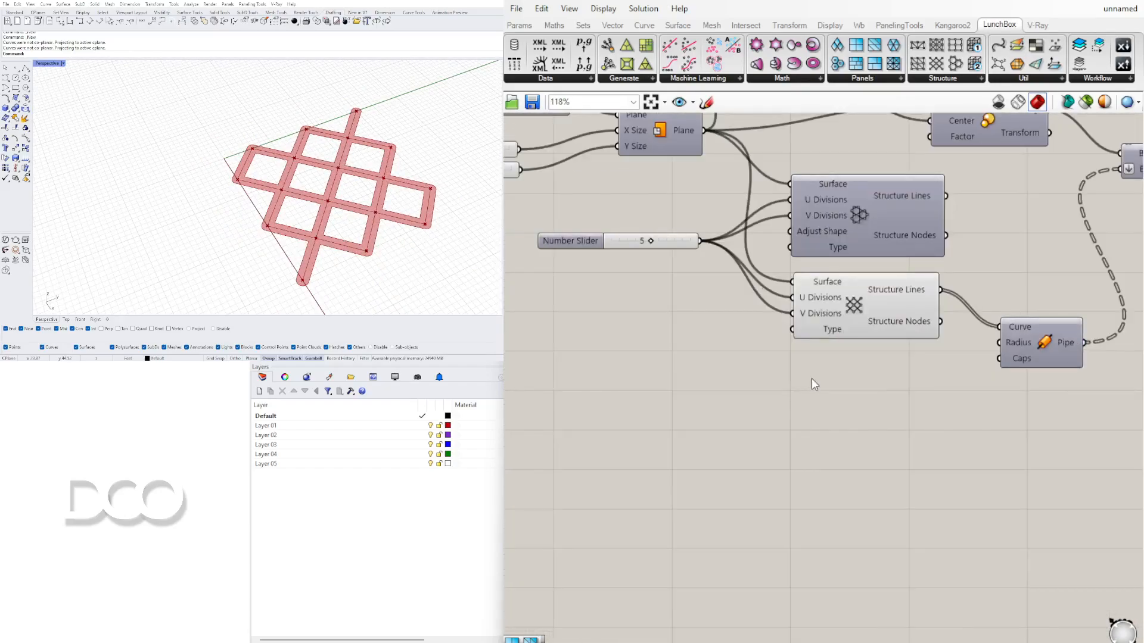
- Add a number slider for the Pipe's Radius input, place it under the diagrid structure and set it to 0.7
{"action": "double_click", "coordinate": [793, 419]}
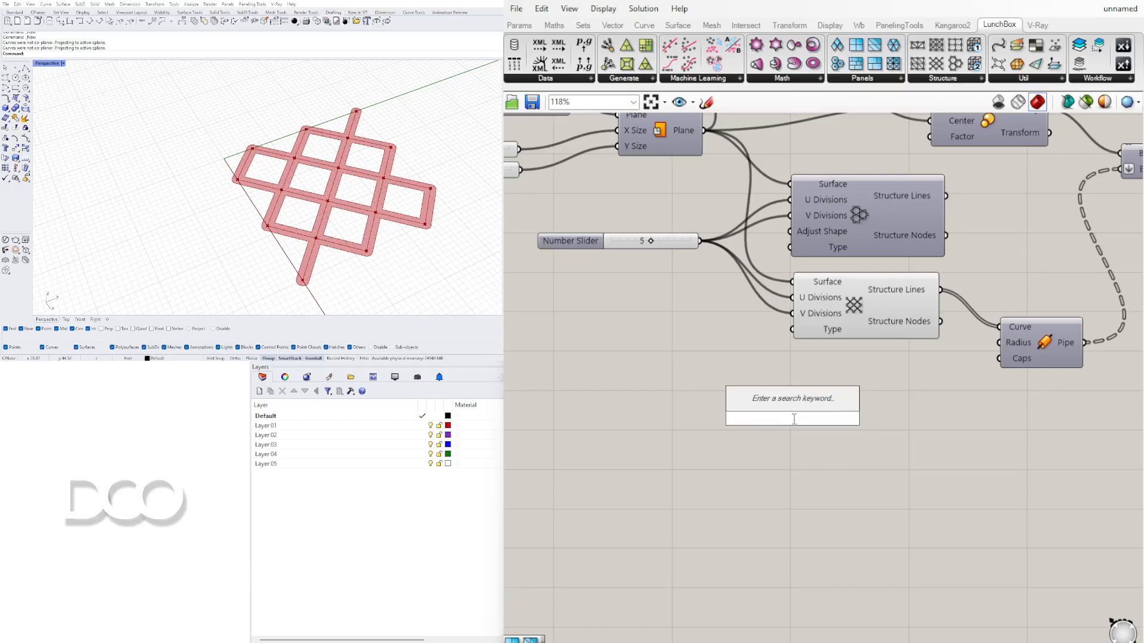
{"action": "type", "text": "1.5"}
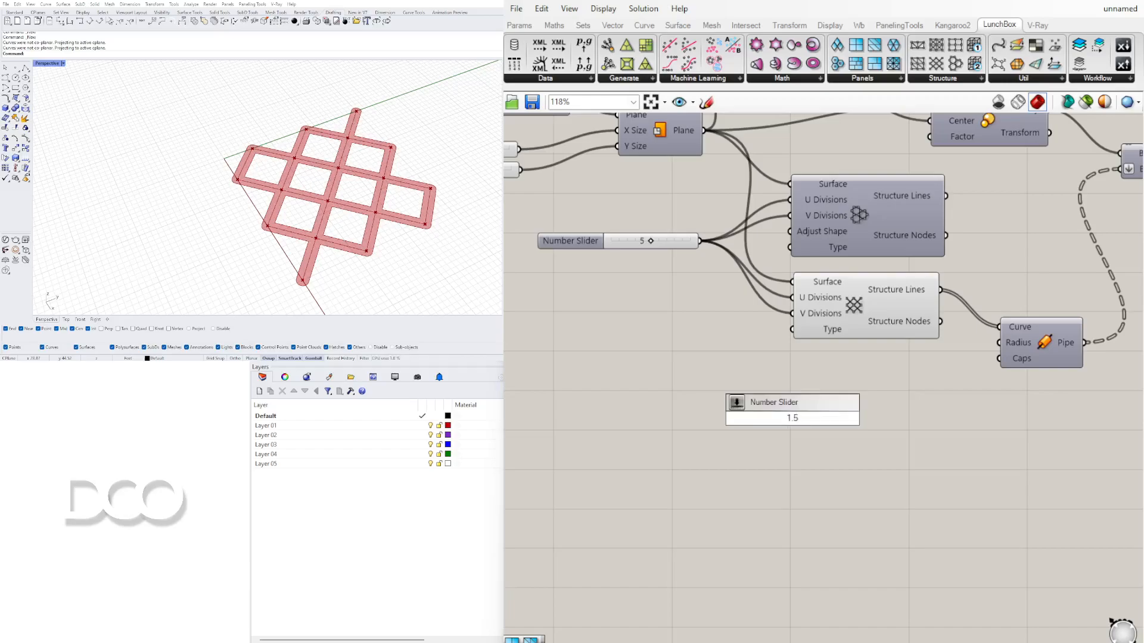
{"action": "key", "text": "Return"}
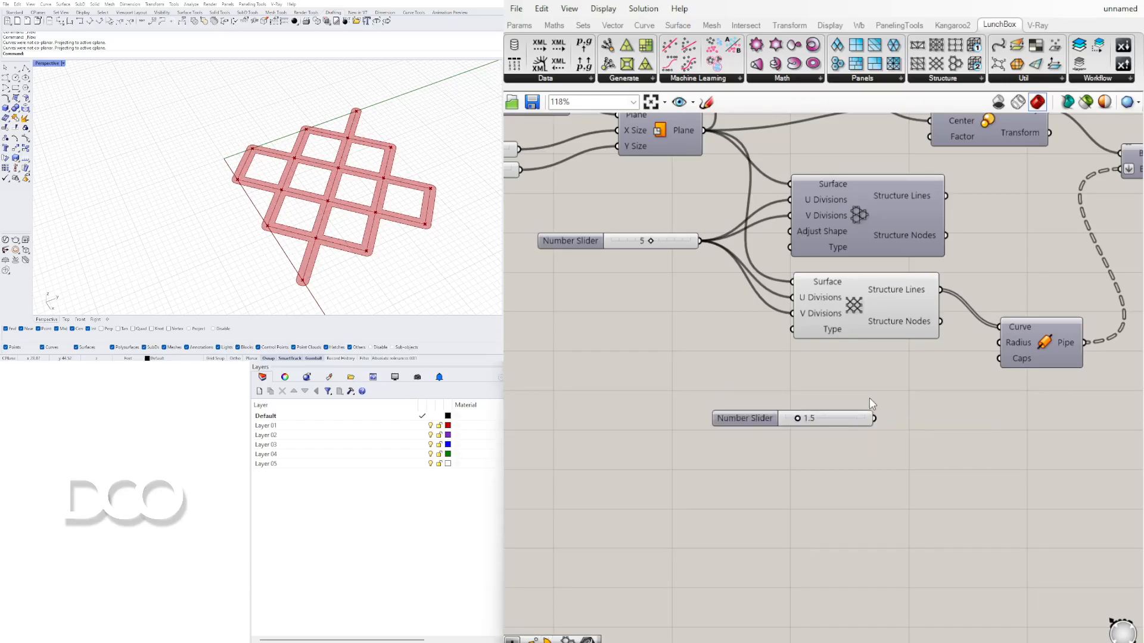
{"action": "left_click_drag", "start_coordinate": [874, 418], "coordinate": [998, 343]}
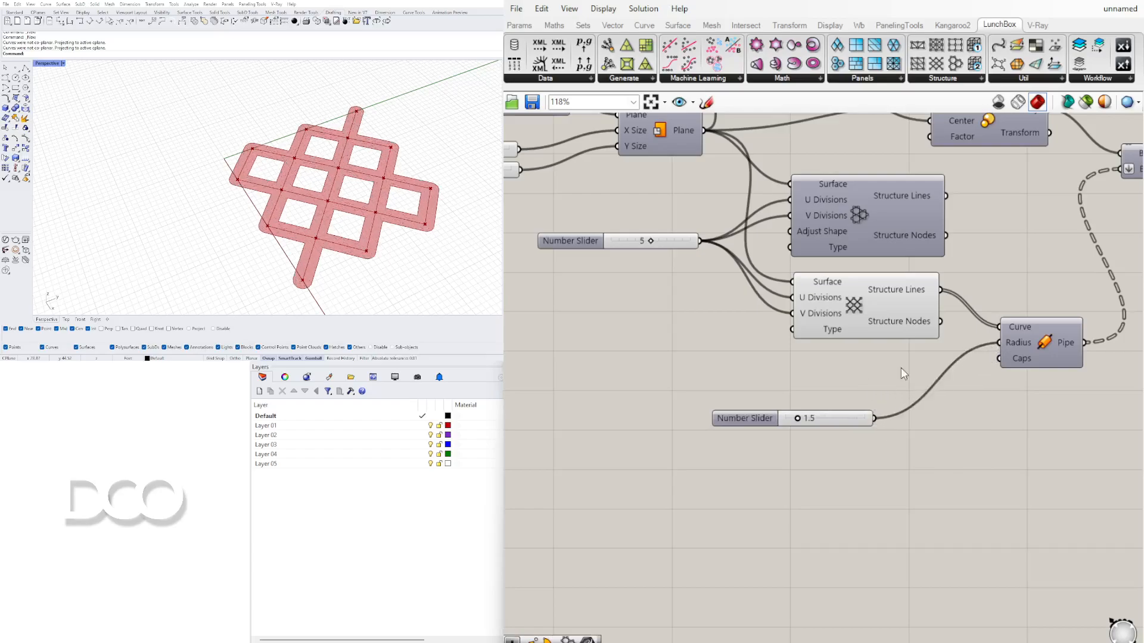
{"action": "left_click_drag", "start_coordinate": [777, 414], "coordinate": [838, 359]}
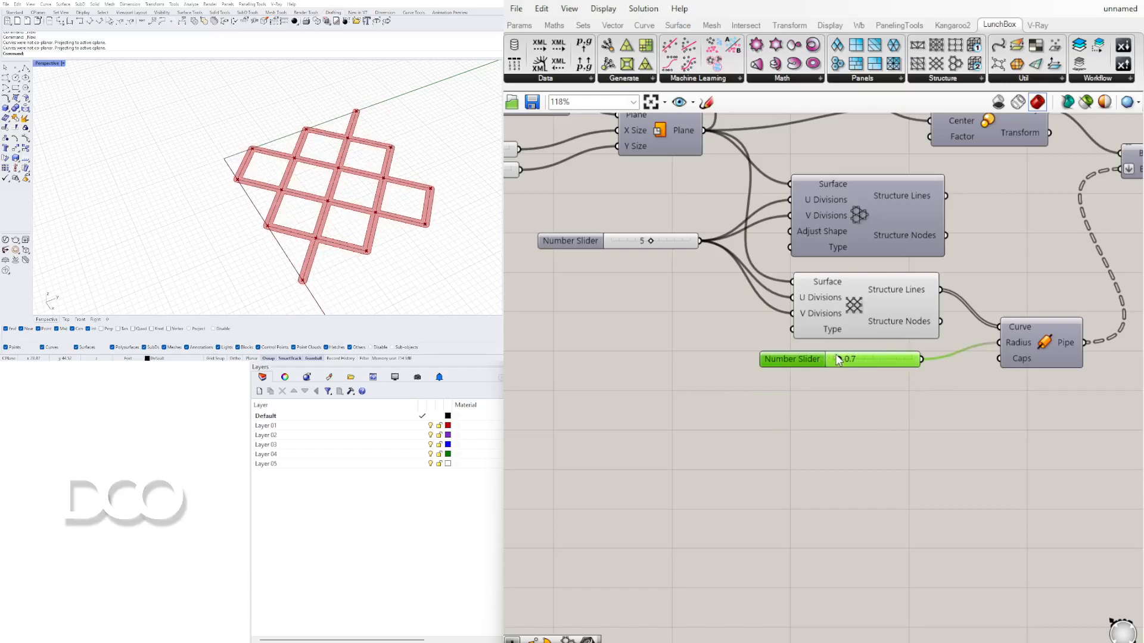
{"action": "left_click", "coordinate": [843, 420]}
- Move the Boundary Surfaces component farther from Region Union to make room between them
{"action": "scroll", "coordinate": [842, 422], "scroll_direction": "down", "scroll_amount": 5}
{"action": "right_click_drag", "start_coordinate": [1051, 315], "coordinate": [820, 319]}
{"action": "scroll", "coordinate": [1015, 272], "scroll_direction": "up", "scroll_amount": 5}
{"action": "right_click_drag", "start_coordinate": [1013, 327], "coordinate": [872, 313]}
{"action": "left_click_drag", "start_coordinate": [835, 262], "coordinate": [1035, 256]}
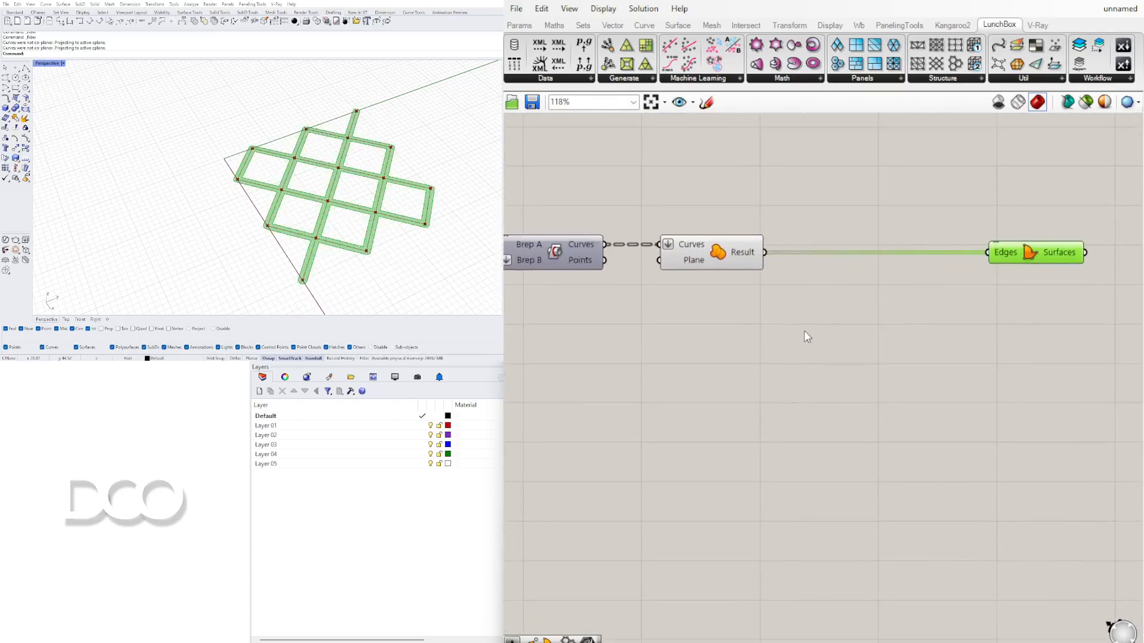
{"action": "double_click", "coordinate": [839, 312]}
{"action": "type", "text": "fil"}
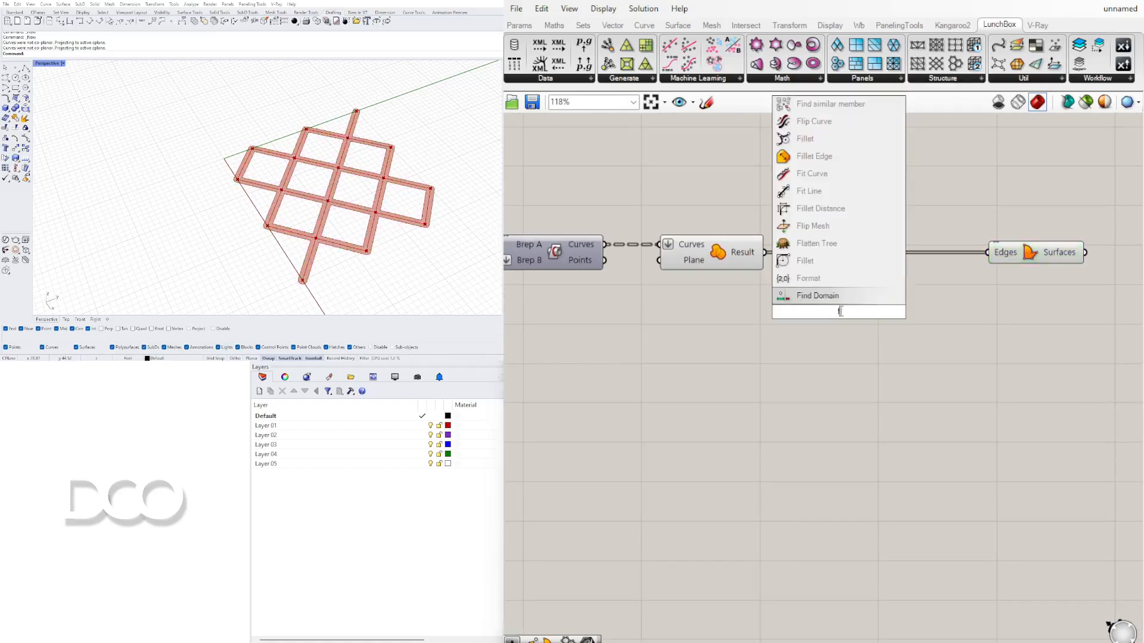
{"action": "left_click", "coordinate": [805, 295]}
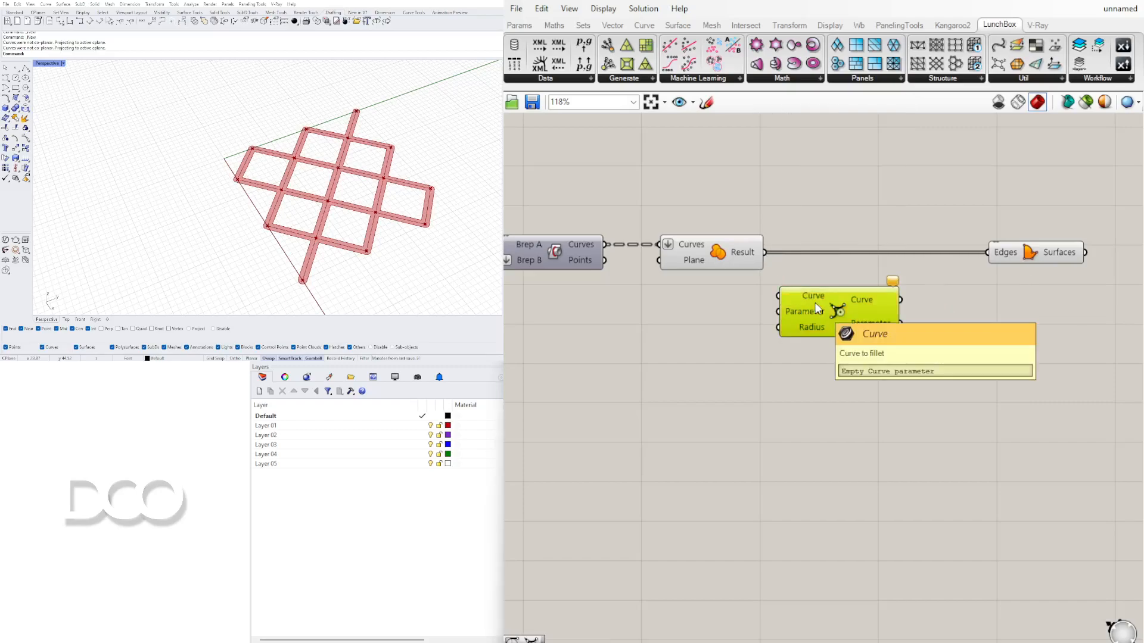
{"action": "key", "text": "ctrl+z"}
- Add the Fillet component with only Curve and Radius inputs and connect the Region Union Result to its Curve input
{"action": "double_click", "coordinate": [817, 304]}
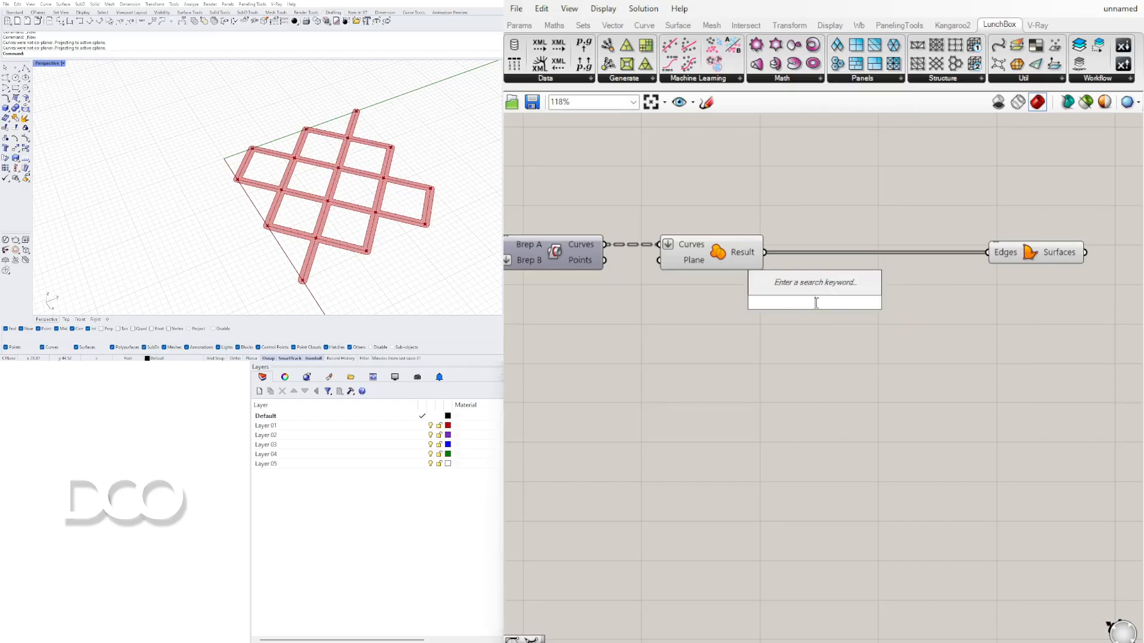
{"action": "type", "text": "fill"}
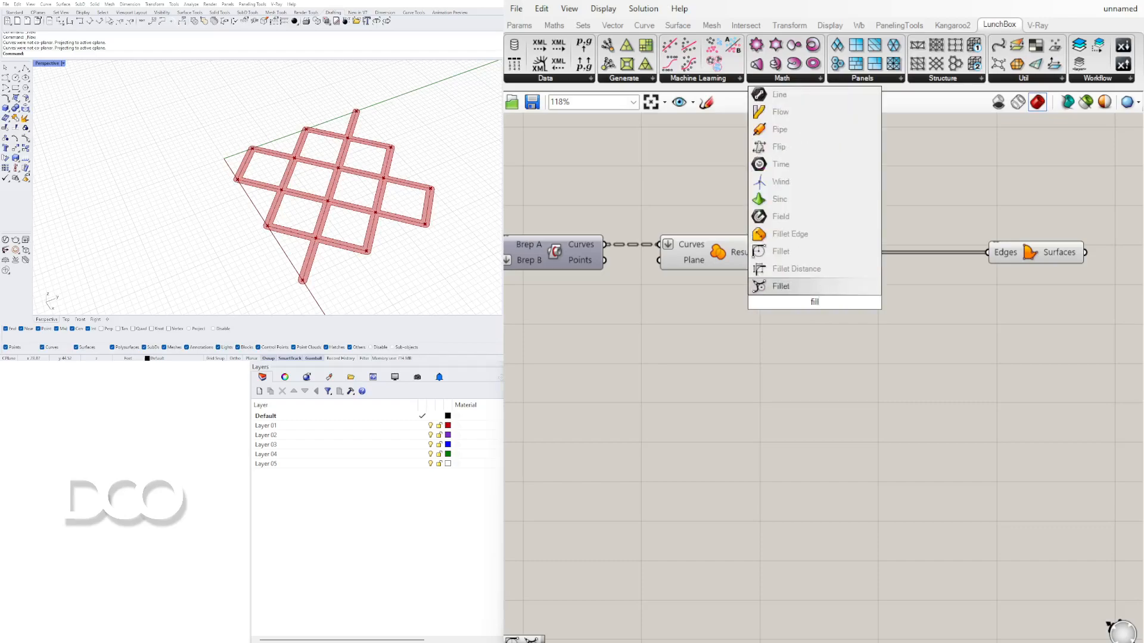
{"action": "left_click", "coordinate": [785, 286]}
{"action": "left_click_drag", "start_coordinate": [765, 252], "coordinate": [842, 289]}
{"action": "left_click", "coordinate": [713, 312]}
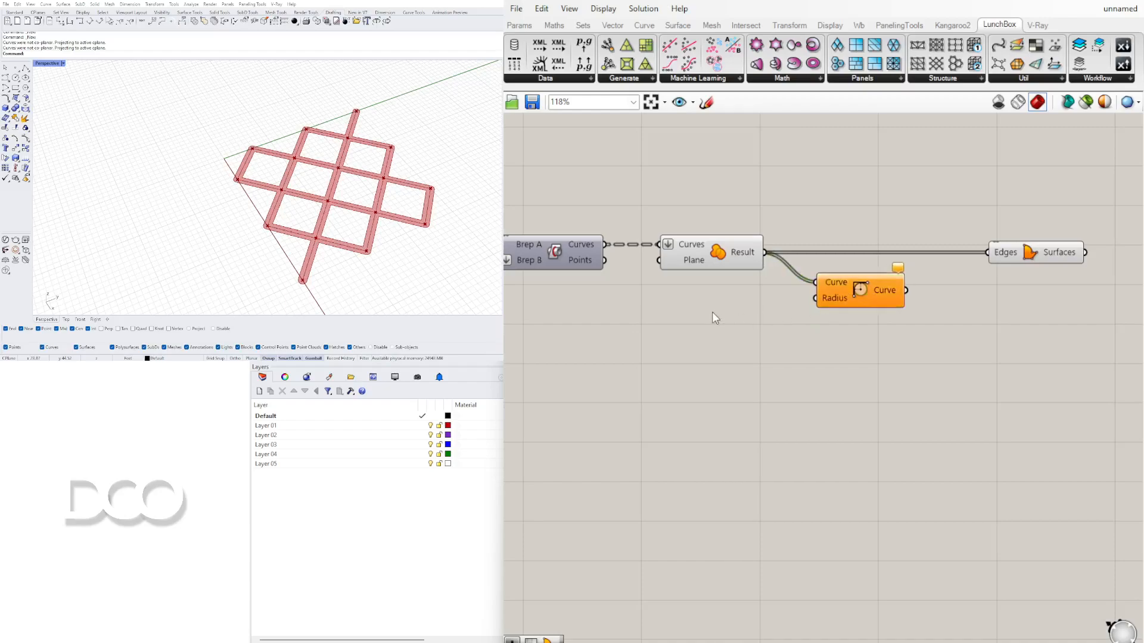
- Add a number slider with the value 1.5 and connect it to the Fillet's Radius input
{"action": "double_click", "coordinate": [712, 312]}
{"action": "type", "text": "1.5"}
{"action": "key", "text": "Return"}
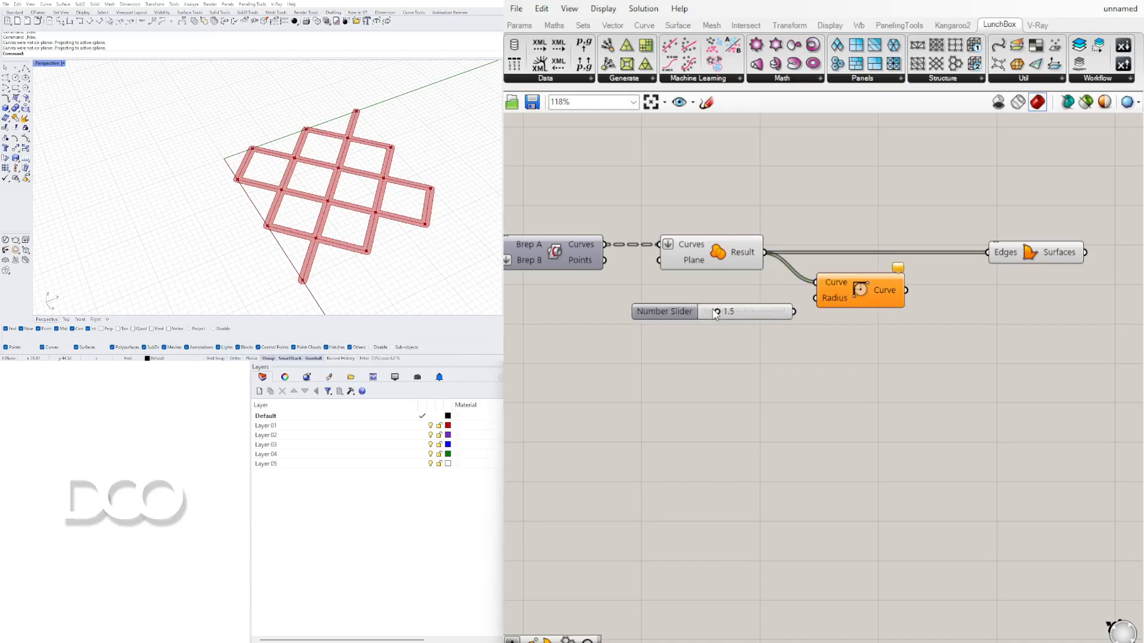
{"action": "left_click_drag", "start_coordinate": [815, 301], "coordinate": [816, 298]}
- Feed the filleted Curve into the Boundary Surfaces Edges input and turn off the Region Union and Fillet previews
{"action": "left_click_drag", "start_coordinate": [906, 290], "coordinate": [965, 296]}
{"action": "left_click_drag", "start_coordinate": [850, 338], "coordinate": [696, 226]}
{"action": "middle_click", "coordinate": [725, 219]}
{"action": "left_click", "coordinate": [759, 192]}
{"action": "left_click", "coordinate": [759, 192]}
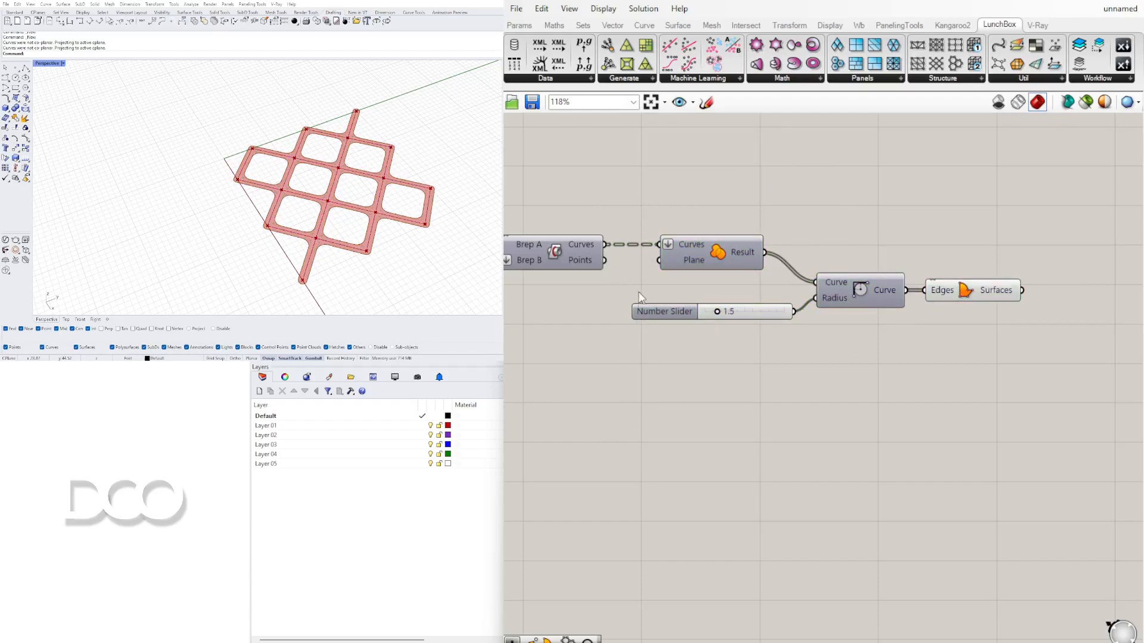
- Adjust the pipe radius slider and set the fillet radius slider to 0.7
{"action": "scroll", "coordinate": [656, 285], "scroll_direction": "up", "scroll_amount": 5}
{"action": "mouse_move", "coordinate": [793, 344]}
{"action": "left_mouse_down"}
{"action": "mouse_move", "coordinate": [832, 344]}
{"action": "mouse_move", "coordinate": [791, 344]}
{"action": "left_mouse_up"}
{"action": "scroll", "coordinate": [789, 421], "scroll_direction": "down", "scroll_amount": 5}
{"action": "right_click_drag", "start_coordinate": [614, 398], "coordinate": [990, 414]}
{"action": "scroll", "coordinate": [798, 374], "scroll_direction": "up", "scroll_amount": 5}
{"action": "left_click_drag", "start_coordinate": [860, 340], "coordinate": [931, 339]}
{"action": "scroll", "coordinate": [910, 235], "scroll_direction": "down", "scroll_amount": 11}
{"action": "right_click_drag", "start_coordinate": [1017, 316], "coordinate": [801, 313]}
{"action": "scroll", "coordinate": [817, 259], "scroll_direction": "up", "scroll_amount": 12}
{"action": "left_click_drag", "start_coordinate": [1071, 306], "coordinate": [1044, 305]}
- Reconnect the hexagonal component's Structure Lines to the Pipe's Curve input in place of the diagrid lines
{"action": "scroll", "coordinate": [802, 406], "scroll_direction": "down", "scroll_amount": 6}
{"action": "right_click_drag", "start_coordinate": [664, 391], "coordinate": [1141, 327]}
{"action": "right_click", "coordinate": [419, 564]}
{"action": "right_click_drag", "start_coordinate": [1026, 290], "coordinate": [720, 282]}
{"action": "left_click_drag", "start_coordinate": [731, 273], "coordinate": [852, 346]}
{"action": "left_click", "coordinate": [905, 417]}
- Adjust the divisions slider that drives the U and V Divisions of the grid structure
{"action": "right_click_drag", "start_coordinate": [629, 348], "coordinate": [867, 340]}
{"action": "scroll", "coordinate": [640, 325], "scroll_direction": "up", "scroll_amount": 4}
{"action": "left_click_drag", "start_coordinate": [661, 316], "coordinate": [620, 316]}
- Examine the second, longer definition below the first one along its whole component chain
{"action": "scroll", "coordinate": [694, 177], "scroll_direction": "down", "scroll_amount": 2}
{"action": "scroll", "coordinate": [826, 300], "scroll_direction": "down", "scroll_amount": 10}
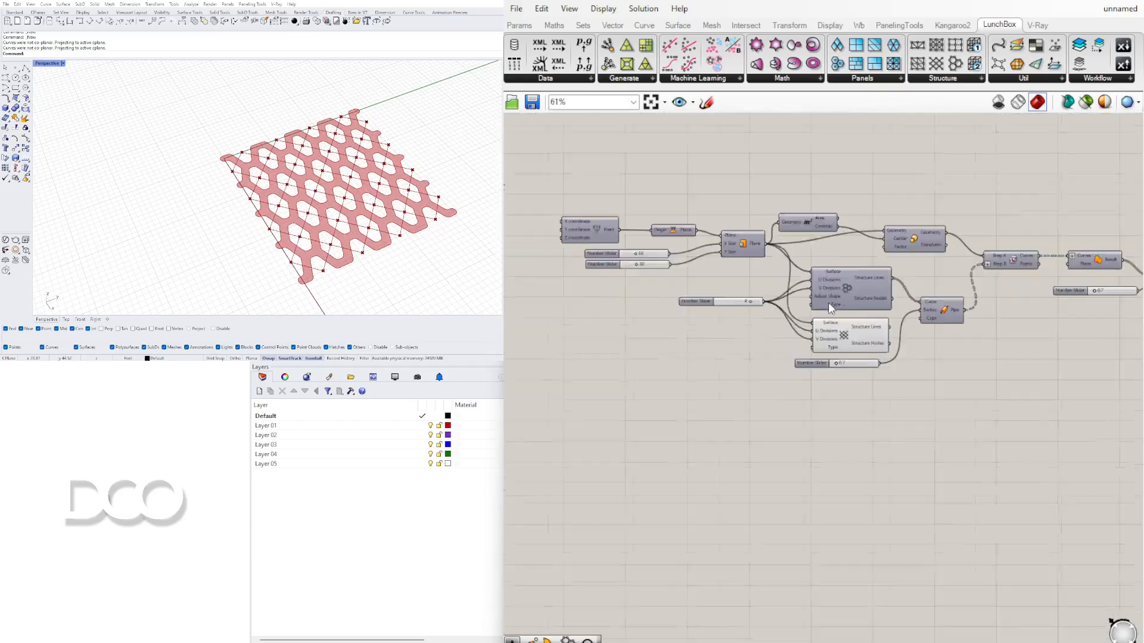
{"action": "scroll", "coordinate": [862, 290], "scroll_direction": "down", "scroll_amount": 1}
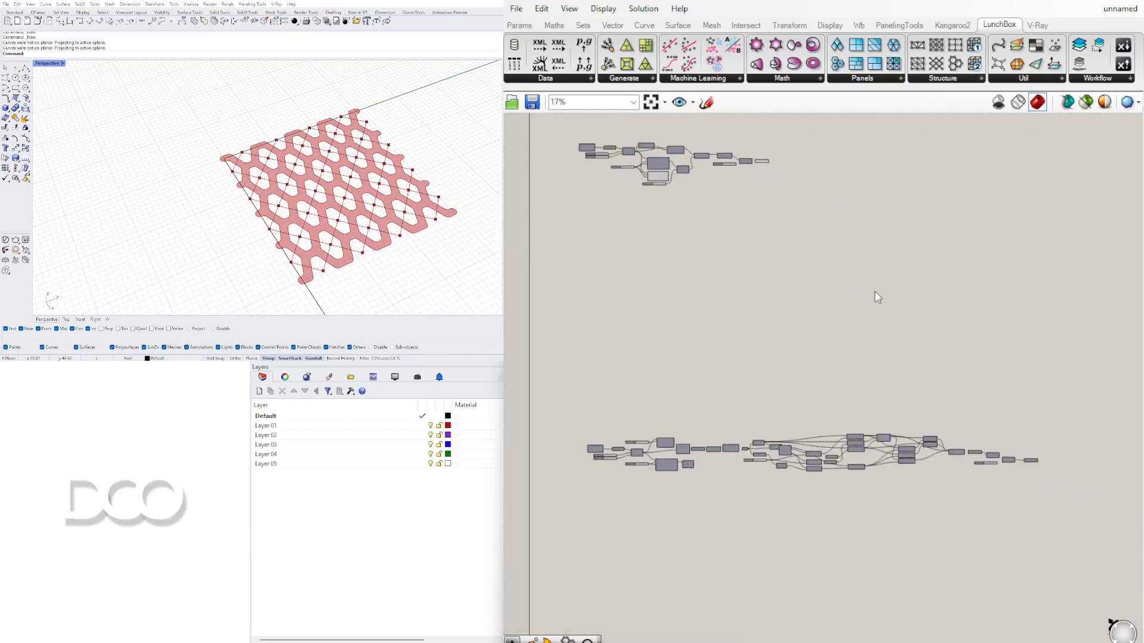
{"action": "scroll", "coordinate": [631, 456], "scroll_direction": "up", "scroll_amount": 7}
{"action": "scroll", "coordinate": [595, 461], "scroll_direction": "down", "scroll_amount": 2}
{"action": "right_click_drag", "start_coordinate": [981, 460], "coordinate": [684, 378]}
{"action": "right_click_drag", "start_coordinate": [1077, 380], "coordinate": [745, 376]}
{"action": "right_click_drag", "start_coordinate": [1096, 343], "coordinate": [967, 358]}
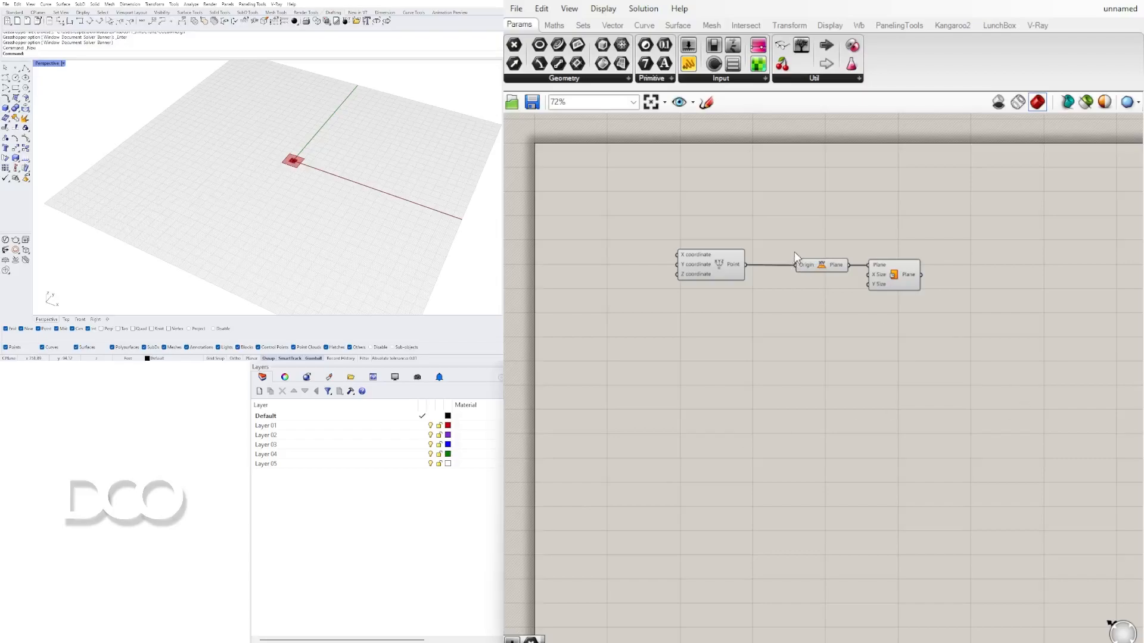
- Move the Construct Point, XY Plane and Plane Surface components together toward the canvas corner, then nudge the Plane Surface
{"action": "left_click_drag", "start_coordinate": [939, 365], "coordinate": [863, 273]}
{"action": "left_click", "coordinate": [907, 311]}
{"action": "scroll", "coordinate": [786, 267], "scroll_direction": "up", "scroll_amount": 4}
{"action": "right_click_drag", "start_coordinate": [740, 279], "coordinate": [755, 307]}
{"action": "left_click_drag", "start_coordinate": [959, 416], "coordinate": [633, 290]}
{"action": "right_click_drag", "start_coordinate": [634, 290], "coordinate": [741, 341]}
{"action": "scroll", "coordinate": [741, 341], "scroll_direction": "down", "scroll_amount": 2}
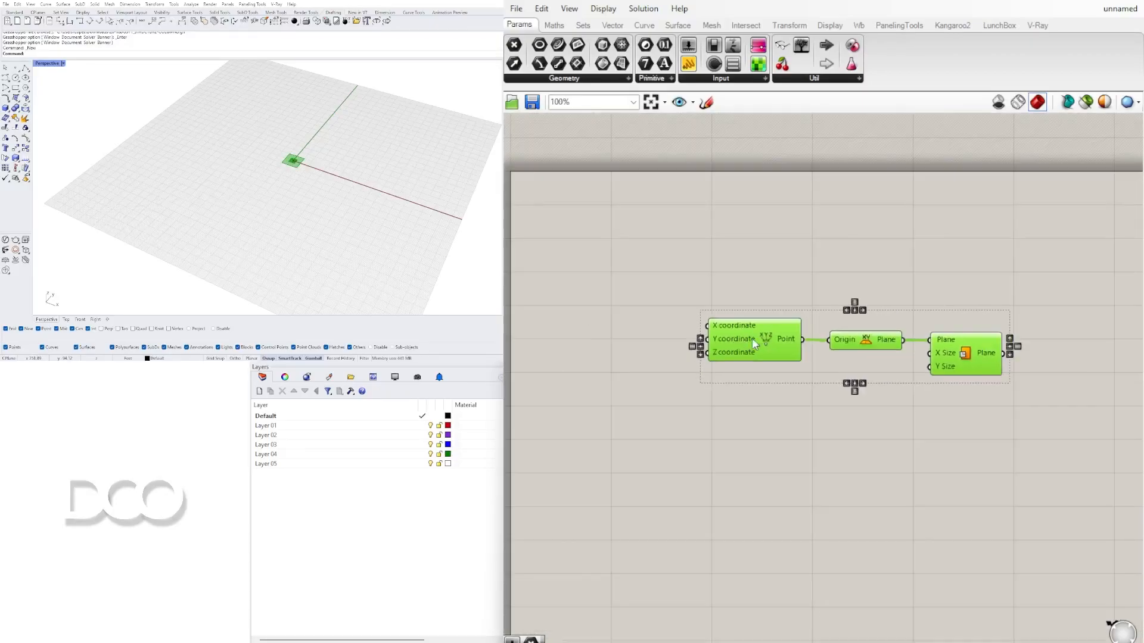
{"action": "left_click_drag", "start_coordinate": [741, 341], "coordinate": [586, 229]}
{"action": "left_click", "coordinate": [694, 324]}
{"action": "left_click_drag", "start_coordinate": [822, 262], "coordinate": [835, 272]}
- Create two number sliders with the value 30 and connect them to the Plane Surface's X Size and Y Size
{"action": "left_click", "coordinate": [645, 284]}
{"action": "double_click", "coordinate": [645, 284]}
{"action": "type", "text": "30"}
{"action": "key", "text": "Return"}
{"action": "scroll", "coordinate": [789, 324], "scroll_direction": "up", "scroll_amount": 2}
{"action": "right_click_drag", "start_coordinate": [635, 294], "coordinate": [785, 295]}
{"action": "mouse_move", "coordinate": [708, 267]}
{"action": "left_mouse_down"}
{"action": "mouse_move", "coordinate": [721, 256]}
{"action": "mouse_move", "coordinate": [722, 267]}
{"action": "left_mouse_up"}
{"action": "left_click_drag", "start_coordinate": [853, 245], "coordinate": [938, 224]}
{"action": "left_click_drag", "start_coordinate": [856, 270], "coordinate": [938, 244]}
{"action": "left_click", "coordinate": [941, 279]}
- Add a LunchBox hexagonal structure component and connect the Plane Surface output to its Surface input
{"action": "right_click_drag", "start_coordinate": [943, 278], "coordinate": [805, 283]}
{"action": "scroll", "coordinate": [826, 262], "scroll_direction": "down", "scroll_amount": 3}
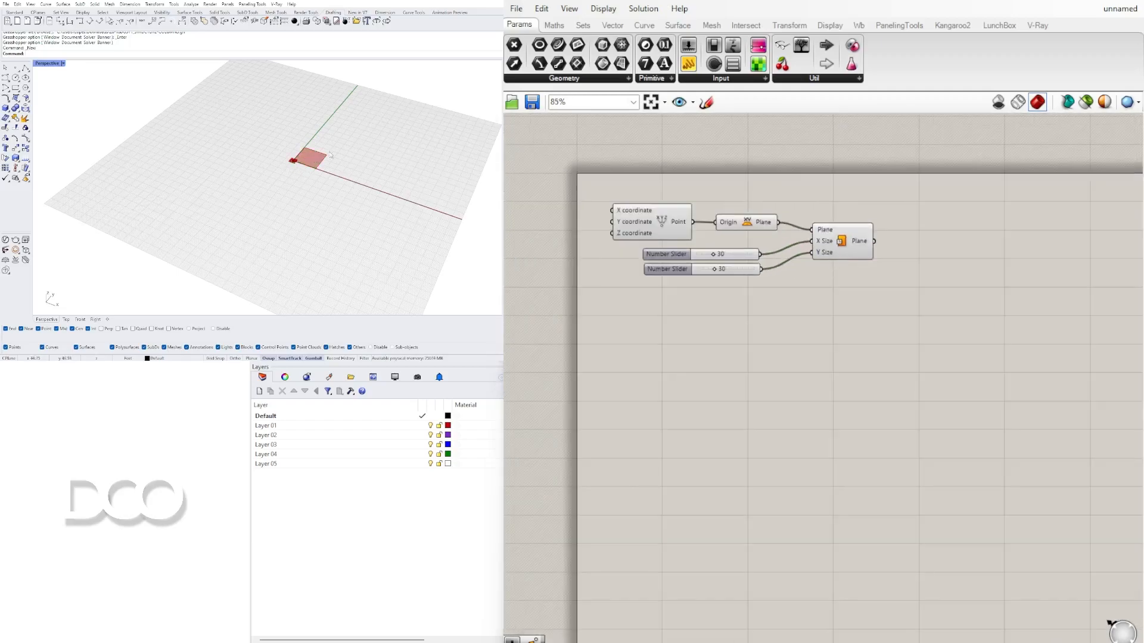
{"action": "scroll", "coordinate": [357, 151], "scroll_direction": "up", "scroll_amount": 3}
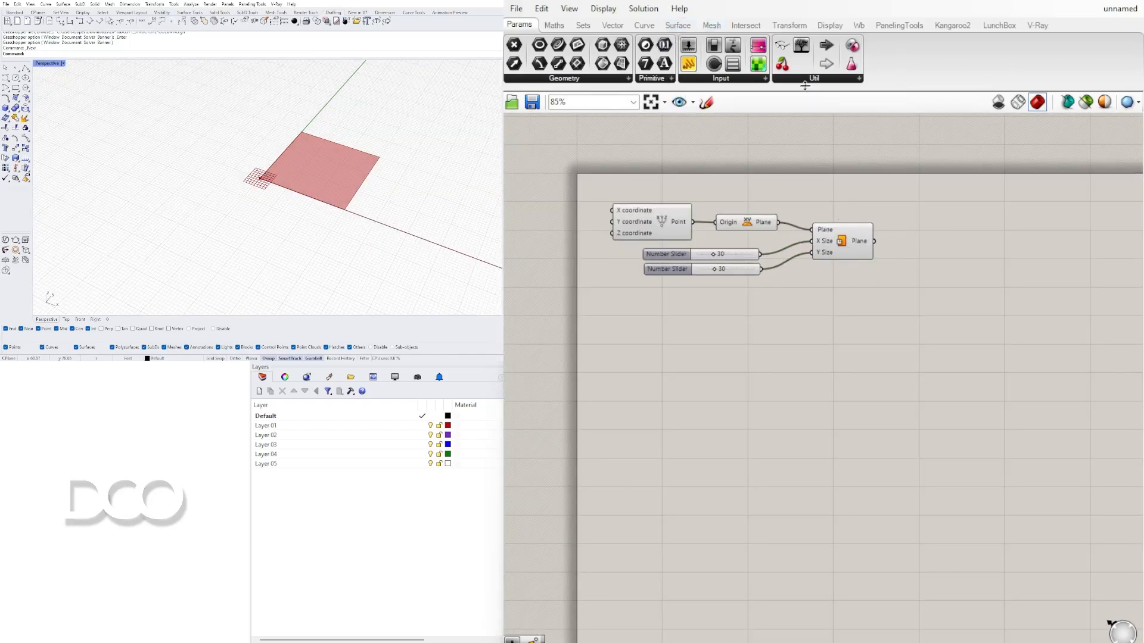
{"action": "left_click", "coordinate": [999, 25]}
{"action": "left_click_drag", "start_coordinate": [955, 66], "coordinate": [1001, 296]}
{"action": "left_click_drag", "start_coordinate": [874, 241], "coordinate": [938, 279]}
- Add a number slider with the value 5 and connect it to the hexagonal structure's U and V Divisions
{"action": "double_click", "coordinate": [816, 343]}
{"action": "type", "text": "5"}
{"action": "key", "text": "Return"}
{"action": "left_click_drag", "start_coordinate": [874, 343], "coordinate": [938, 292]}
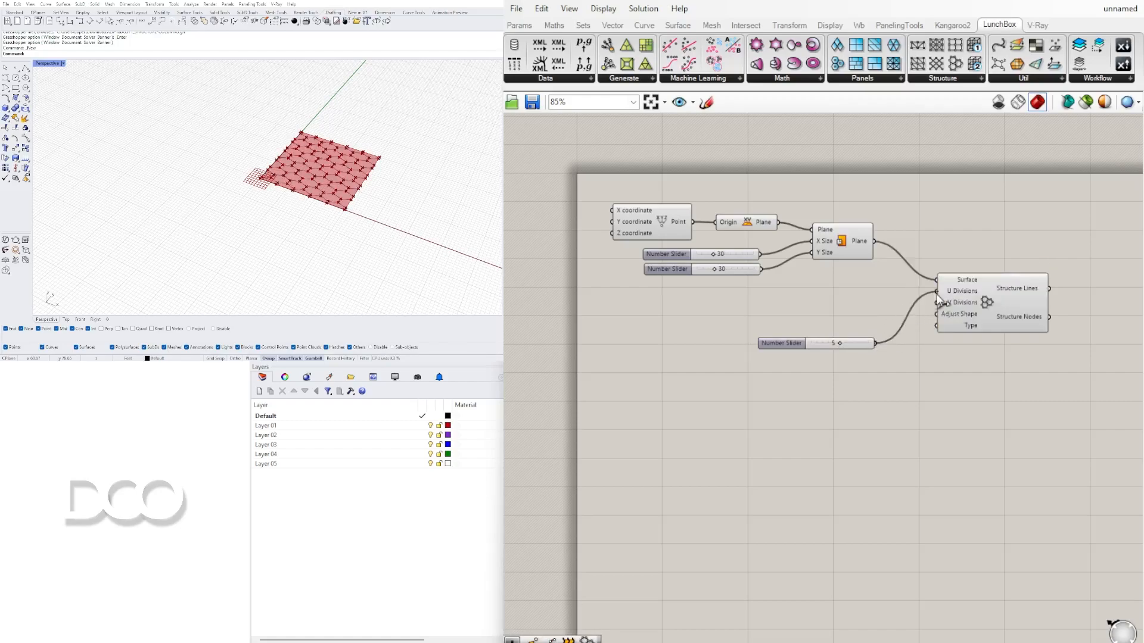
{"action": "left_click_drag", "start_coordinate": [875, 344], "coordinate": [937, 303]}
{"action": "left_click_drag", "start_coordinate": [785, 341], "coordinate": [810, 295]}
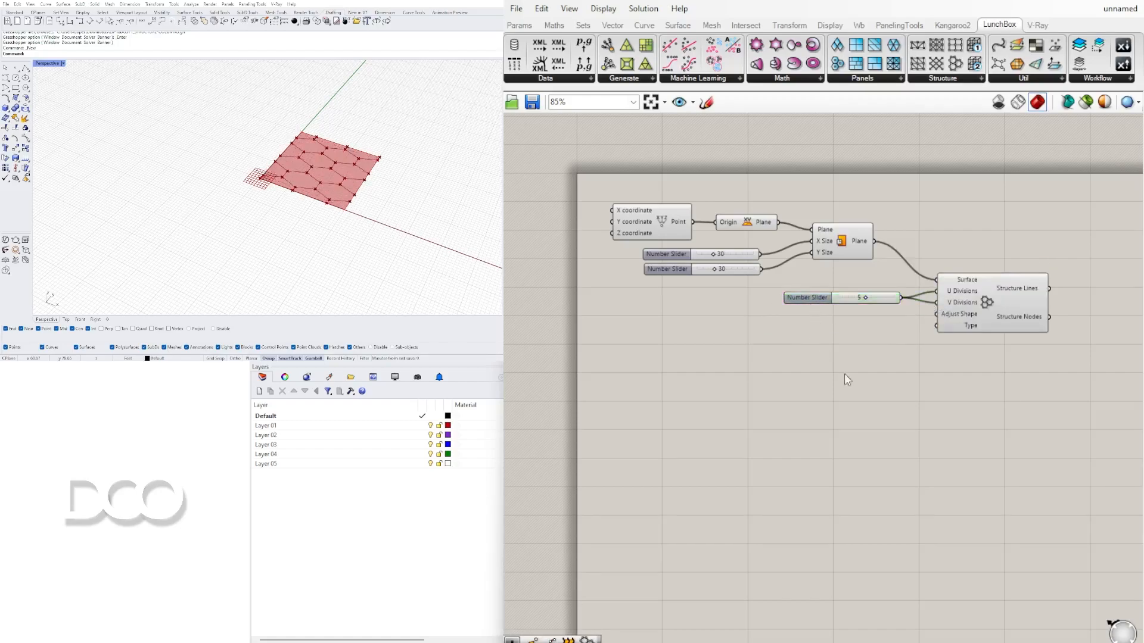
- Add a Curve parameter and connect the hexagonal component's Structure Lines to it
{"action": "scroll", "coordinate": [833, 365], "scroll_direction": "up", "scroll_amount": 8}
{"action": "scroll", "coordinate": [796, 173], "scroll_direction": "down", "scroll_amount": 4}
{"action": "double_click", "coordinate": [897, 233]}
{"action": "type", "text": "curve"}
{"action": "left_click", "coordinate": [880, 206]}
{"action": "left_click_drag", "start_coordinate": [826, 261], "coordinate": [885, 256]}
- Turn off the hexagonal structure's preview and reposition the Curve parameter beside its Structure Lines output
{"action": "left_click", "coordinate": [728, 274]}
{"action": "right_click", "coordinate": [727, 274]}
{"action": "middle_click", "coordinate": [712, 300]}
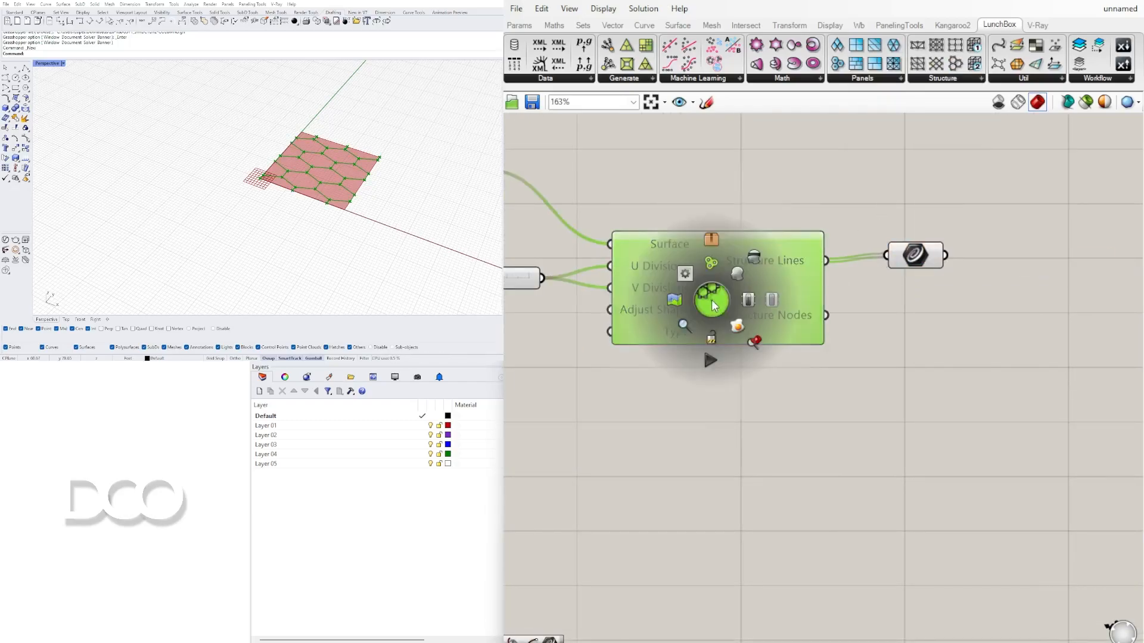
{"action": "left_click", "coordinate": [754, 259]}
{"action": "scroll", "coordinate": [334, 154], "scroll_direction": "up", "scroll_amount": 6}
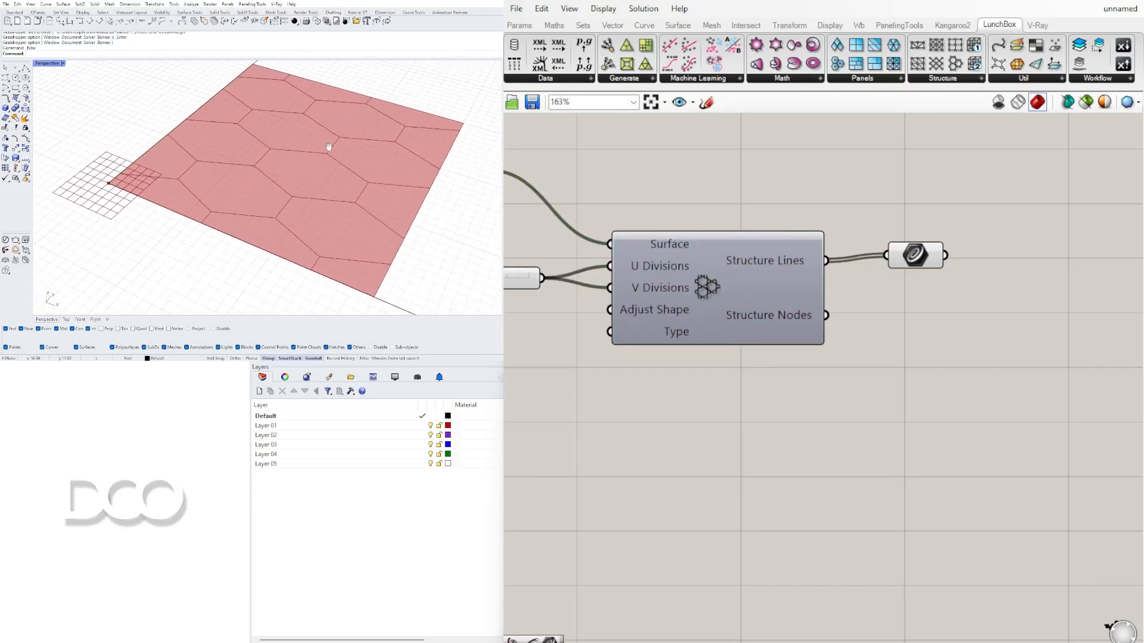
{"action": "left_click_drag", "start_coordinate": [905, 255], "coordinate": [928, 260]}
{"action": "left_click", "coordinate": [986, 331]}
- Turn off the plane surface's preview so that the hexagonal lines show without the surface
{"action": "right_click_drag", "start_coordinate": [988, 331], "coordinate": [893, 326]}
{"action": "right_click", "coordinate": [609, 266]}
{"action": "left_click", "coordinate": [641, 290]}
{"action": "left_click", "coordinate": [757, 291]}
{"action": "right_click", "coordinate": [591, 239]}
{"action": "right_click", "coordinate": [609, 235]}
{"action": "left_click", "coordinate": [641, 262]}
{"action": "left_click", "coordinate": [649, 187]}
{"action": "right_click_drag", "start_coordinate": [649, 187], "coordinate": [597, 240]}
{"action": "scroll", "coordinate": [964, 240], "scroll_direction": "down", "scroll_amount": 2}
{"action": "right_click", "coordinate": [741, 213]}
{"action": "left_click", "coordinate": [769, 238]}
- Add an End Points component and connect the Curve parameter to its Curve input
{"action": "double_click", "coordinate": [875, 283]}
{"action": "type", "text": "end"}
{"action": "left_click", "coordinate": [875, 268]}
{"action": "left_click_drag", "start_coordinate": [817, 298], "coordinate": [834, 283]}
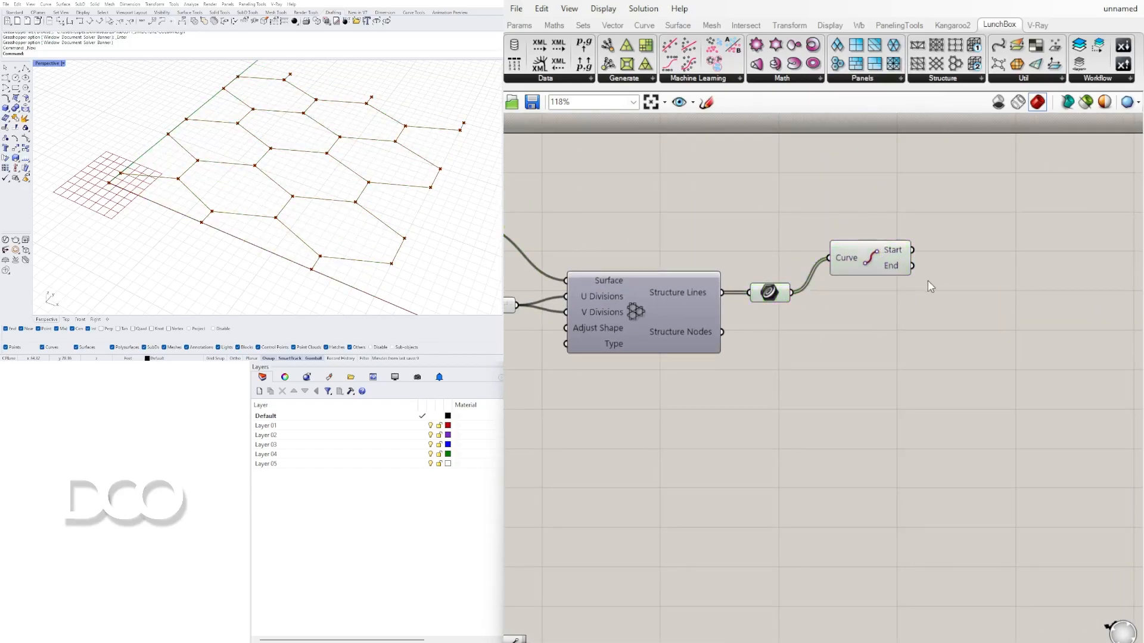
- Add a Plane Normal component beyond the End Points component
{"action": "scroll", "coordinate": [928, 281], "scroll_direction": "up", "scroll_amount": 2}
{"action": "double_click", "coordinate": [995, 273]}
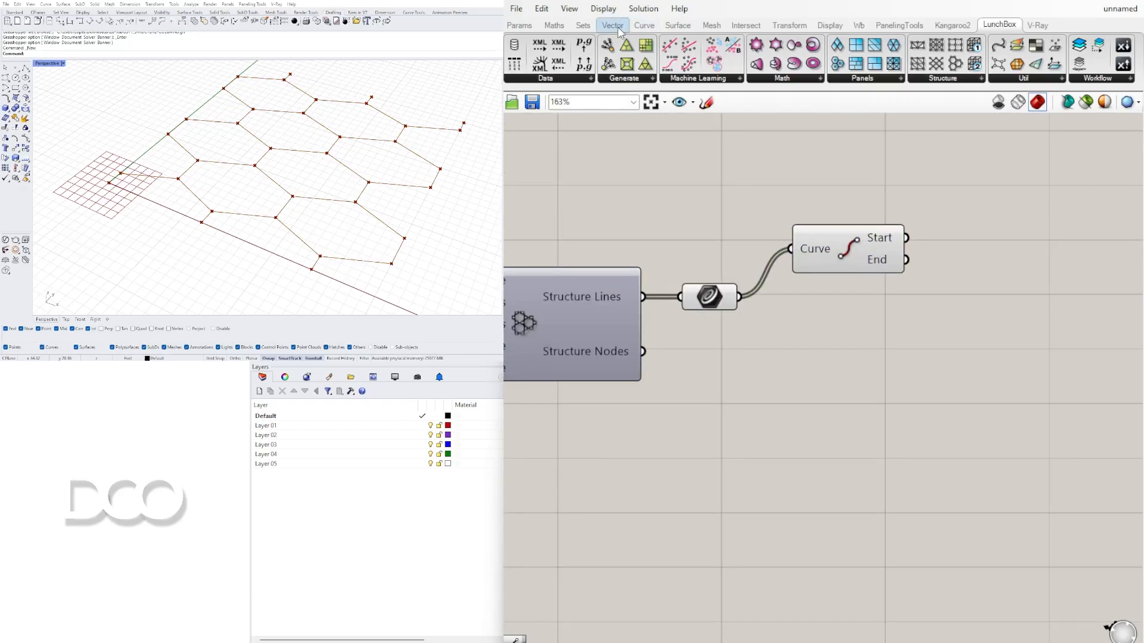
{"action": "left_click", "coordinate": [613, 25]}
{"action": "left_click", "coordinate": [647, 80]}
{"action": "left_click_drag", "start_coordinate": [748, 178], "coordinate": [937, 274]}
- Connect the End Points Start output to the Plane Normal's Origin and the Curve parameter to its Z-Axis
{"action": "left_click", "coordinate": [815, 249]}
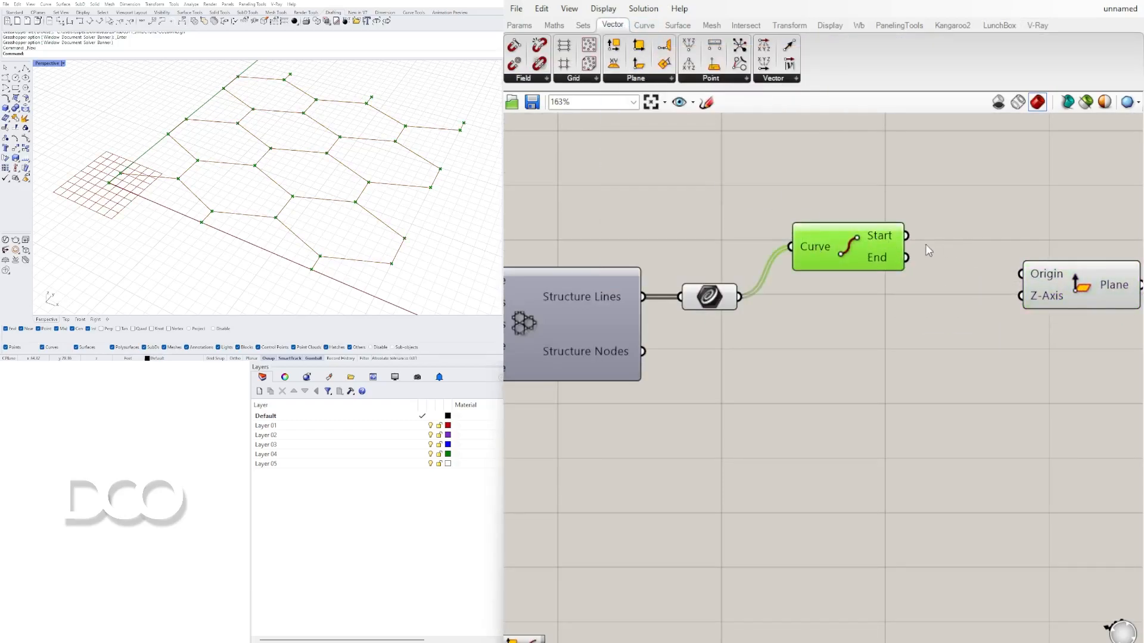
{"action": "left_click_drag", "start_coordinate": [1026, 282], "coordinate": [1017, 296]}
{"action": "left_click", "coordinate": [1088, 303]}
{"action": "right_click_drag", "start_coordinate": [297, 197], "coordinate": [309, 269]}
{"action": "scroll", "coordinate": [444, 212], "scroll_direction": "up", "scroll_amount": 4}
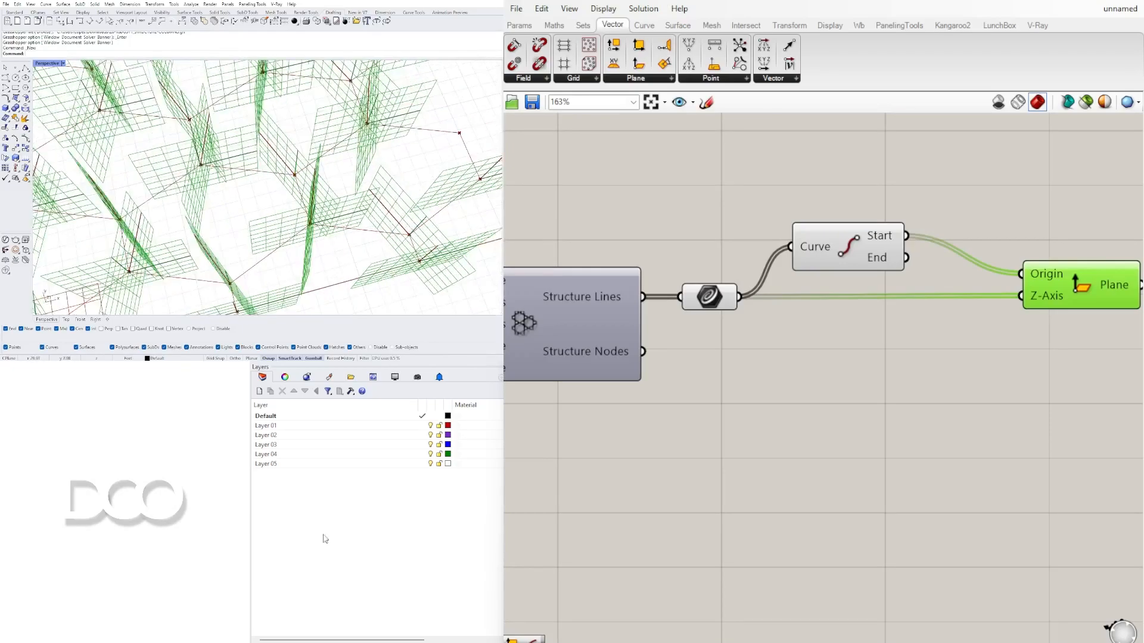
- Move the Curve parameter, End Points and Plane Normal components away from the hexagon structure component to make room
{"action": "scroll", "coordinate": [953, 286], "scroll_direction": "down", "scroll_amount": 3}
{"action": "right_click_drag", "start_coordinate": [1007, 275], "coordinate": [747, 275]}
{"action": "scroll", "coordinate": [732, 324], "scroll_direction": "down", "scroll_amount": 1}
{"action": "left_click_drag", "start_coordinate": [782, 328], "coordinate": [580, 243]}
{"action": "left_click_drag", "start_coordinate": [637, 267], "coordinate": [924, 267]}
{"action": "left_click", "coordinate": [702, 278]}
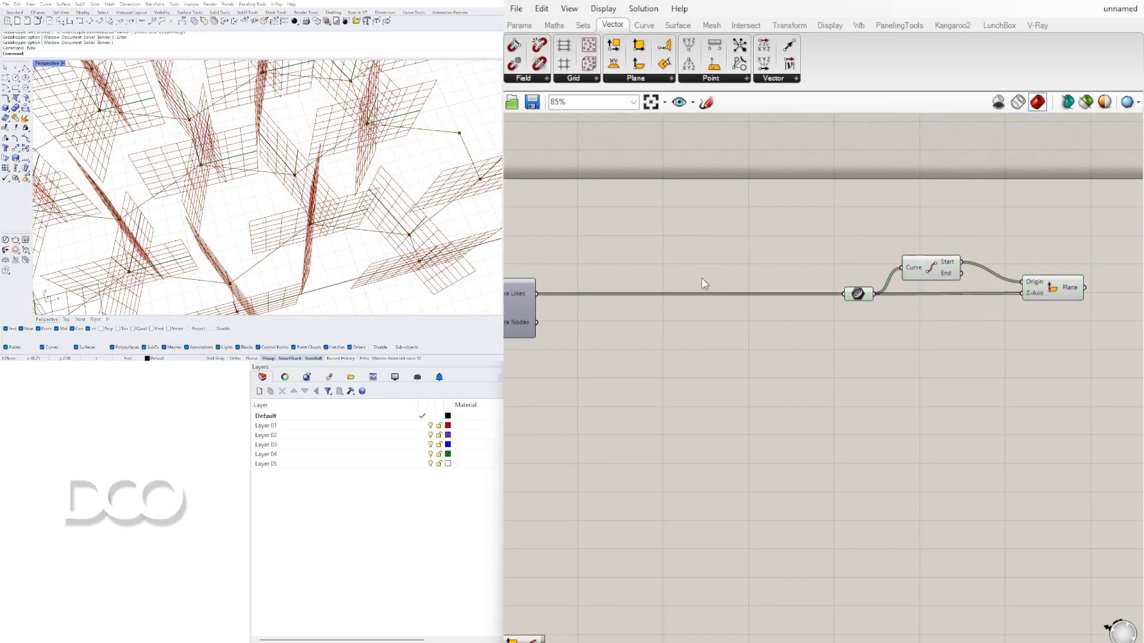
- Insert a List Item component between the Structure Lines output and the Curve parameter, passing only one line on
{"action": "double_click", "coordinate": [701, 278]}
{"action": "type", "text": "list item"}
{"action": "key", "text": "Return"}
{"action": "left_click_drag", "start_coordinate": [662, 272], "coordinate": [672, 266]}
{"action": "left_click_drag", "start_coordinate": [724, 271], "coordinate": [844, 294]}
{"action": "scroll", "coordinate": [235, 167], "scroll_direction": "down", "scroll_amount": 5}
{"action": "scroll", "coordinate": [188, 202], "scroll_direction": "up", "scroll_amount": 5}
{"action": "right_click_drag", "start_coordinate": [190, 200], "coordinate": [249, 159]}
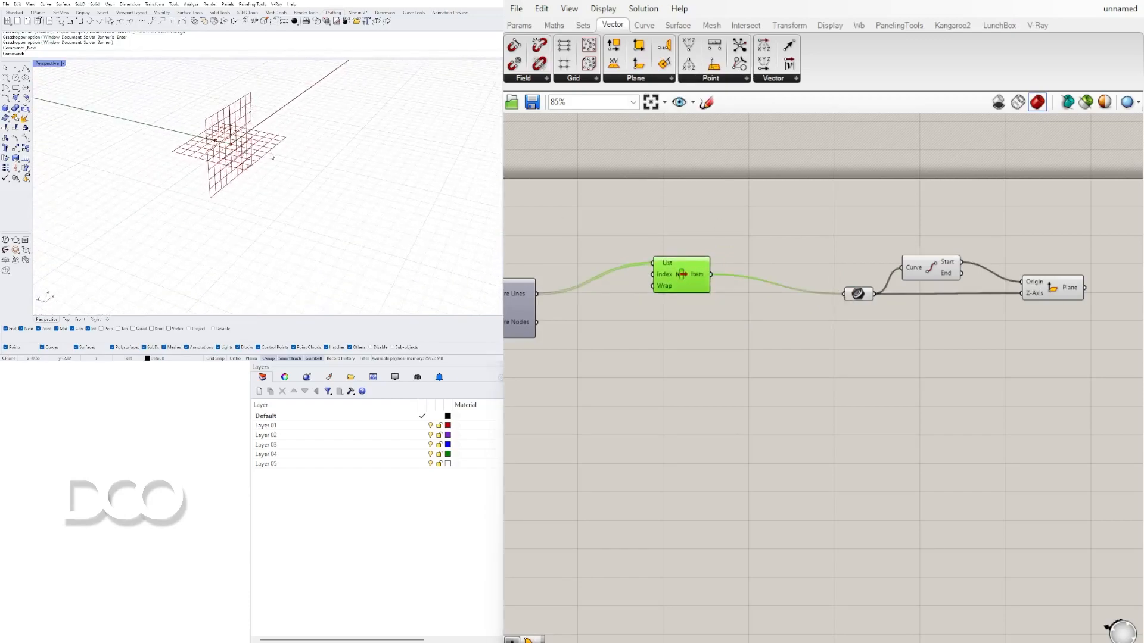
- Turn off the preview of the XY Plane component
{"action": "right_click_drag", "start_coordinate": [549, 270], "coordinate": [838, 263]}
{"action": "scroll", "coordinate": [839, 263], "scroll_direction": "down", "scroll_amount": 3}
{"action": "scroll", "coordinate": [684, 240], "scroll_direction": "up", "scroll_amount": 3}
{"action": "right_click", "coordinate": [622, 234]}
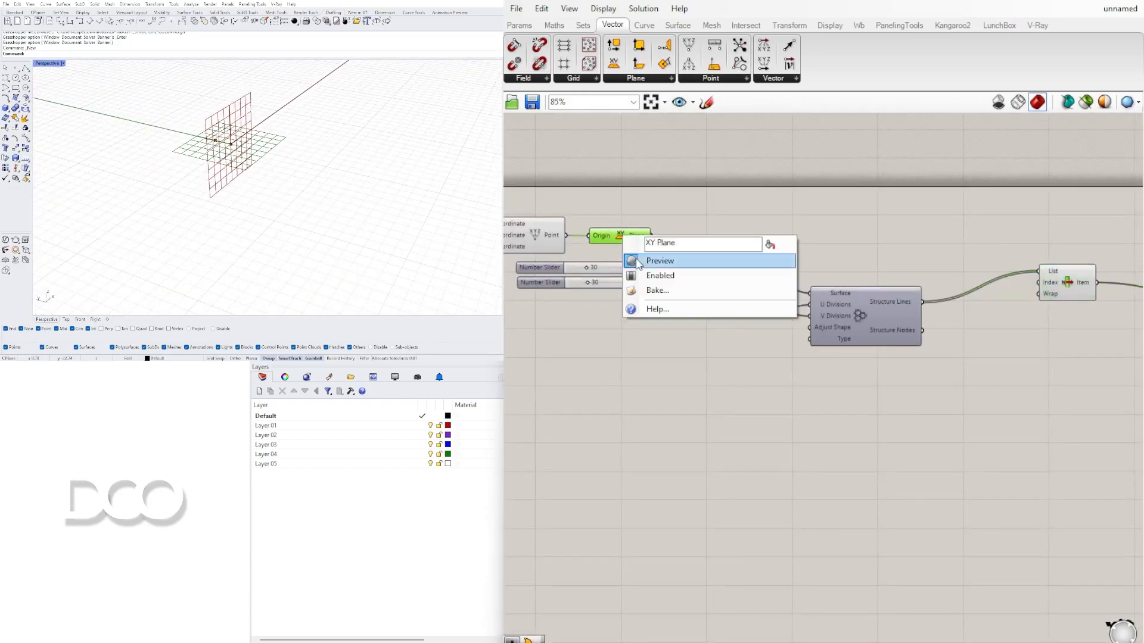
{"action": "left_click", "coordinate": [639, 262]}
- Move the Curve parameter, End Points and Plane Normal components close to the List Item component
{"action": "right_click_drag", "start_coordinate": [196, 171], "coordinate": [284, 168]}
{"action": "scroll", "coordinate": [673, 283], "scroll_direction": "down", "scroll_amount": 4}
{"action": "right_click_drag", "start_coordinate": [941, 316], "coordinate": [909, 291]}
{"action": "scroll", "coordinate": [864, 288], "scroll_direction": "up", "scroll_amount": 8}
{"action": "left_click", "coordinate": [755, 289]}
{"action": "left_click", "coordinate": [774, 341]}
{"action": "scroll", "coordinate": [774, 340], "scroll_direction": "down", "scroll_amount": 3}
{"action": "right_click_drag", "start_coordinate": [356, 147], "coordinate": [265, 174]}
{"action": "scroll", "coordinate": [258, 178], "scroll_direction": "up", "scroll_amount": 5}
{"action": "right_click_drag", "start_coordinate": [762, 286], "coordinate": [796, 280]}
{"action": "left_click_drag", "start_coordinate": [919, 287], "coordinate": [650, 171]}
{"action": "left_click_drag", "start_coordinate": [795, 223], "coordinate": [634, 194]}
{"action": "left_click", "coordinate": [709, 284]}
{"action": "right_click_drag", "start_coordinate": [295, 168], "coordinate": [327, 173]}
{"action": "left_click", "coordinate": [757, 242]}
- Add a Move To Plane component in the free space beyond the Plane Normal component
{"action": "double_click", "coordinate": [730, 322]}
{"action": "type", "text": "mo"}
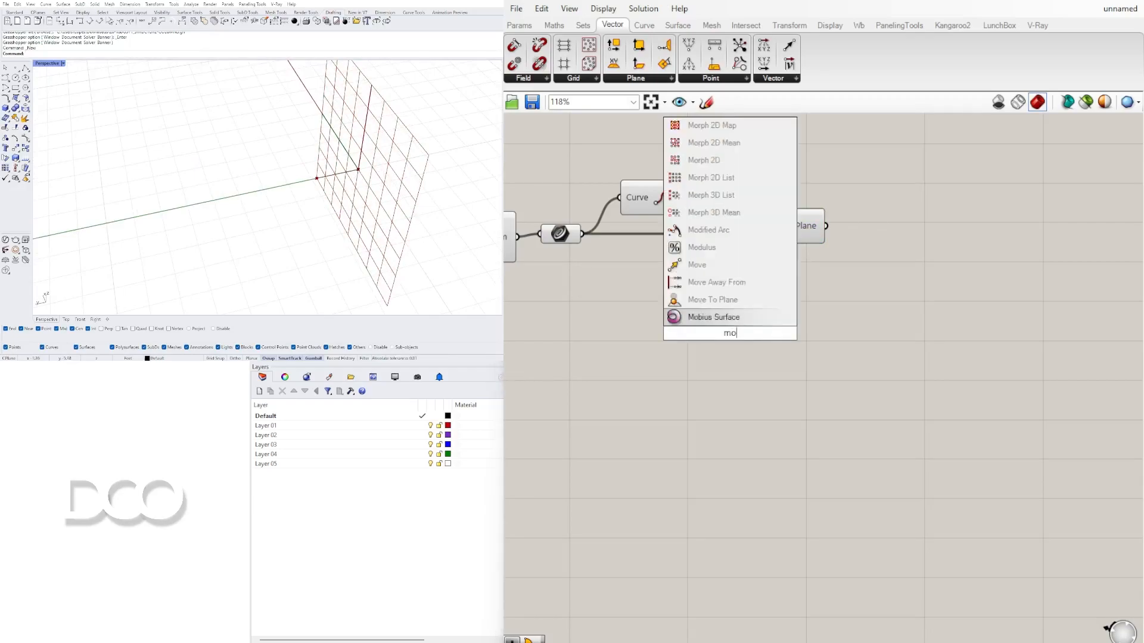
{"action": "left_click", "coordinate": [728, 297]}
{"action": "left_click_drag", "start_coordinate": [729, 333], "coordinate": [1088, 332]}
- Add a Deconstruct Plane component and connect the Plane Normal's Plane output to it
{"action": "double_click", "coordinate": [992, 322]}
{"action": "type", "text": "dec"}
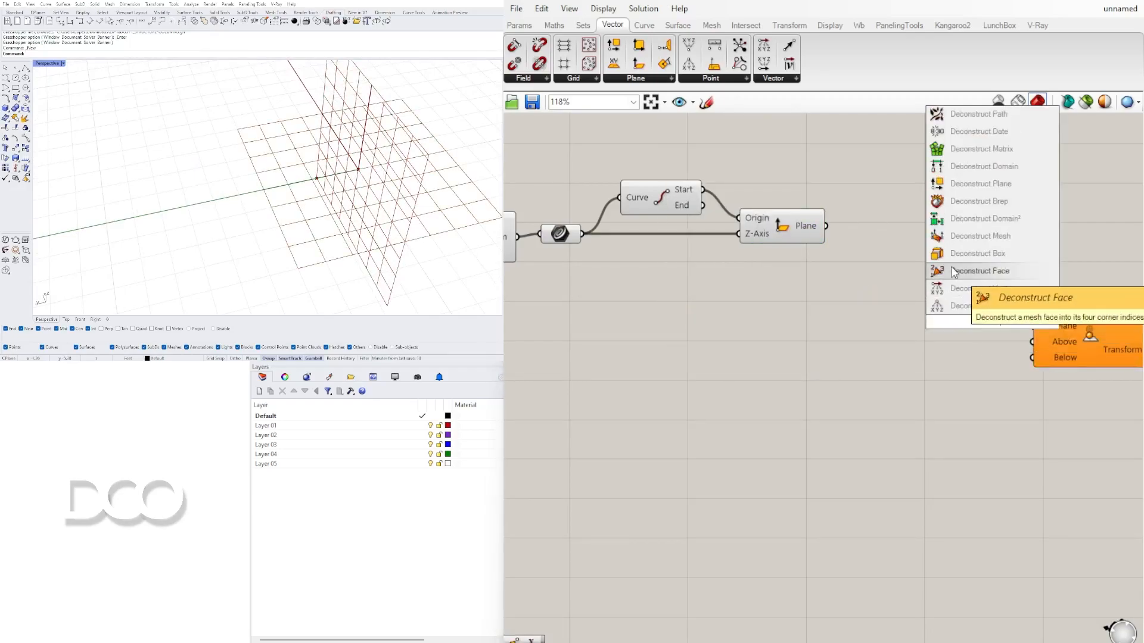
{"action": "left_click", "coordinate": [978, 185]}
{"action": "left_click_drag", "start_coordinate": [993, 317], "coordinate": [949, 176]}
{"action": "right_click_drag", "start_coordinate": [1036, 286], "coordinate": [885, 291]}
{"action": "left_click", "coordinate": [885, 291]}
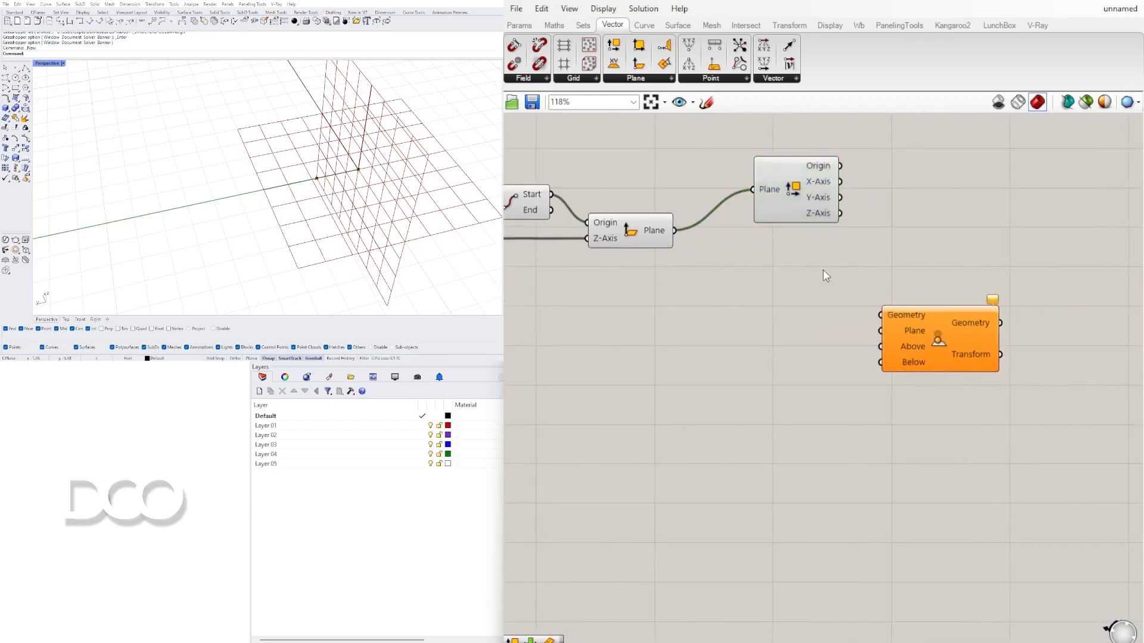
- Add an Amplitude component and place it beyond the Deconstruct Plane component
{"action": "double_click", "coordinate": [917, 234]}
{"action": "type", "text": "ampl"}
{"action": "left_click", "coordinate": [956, 236]}
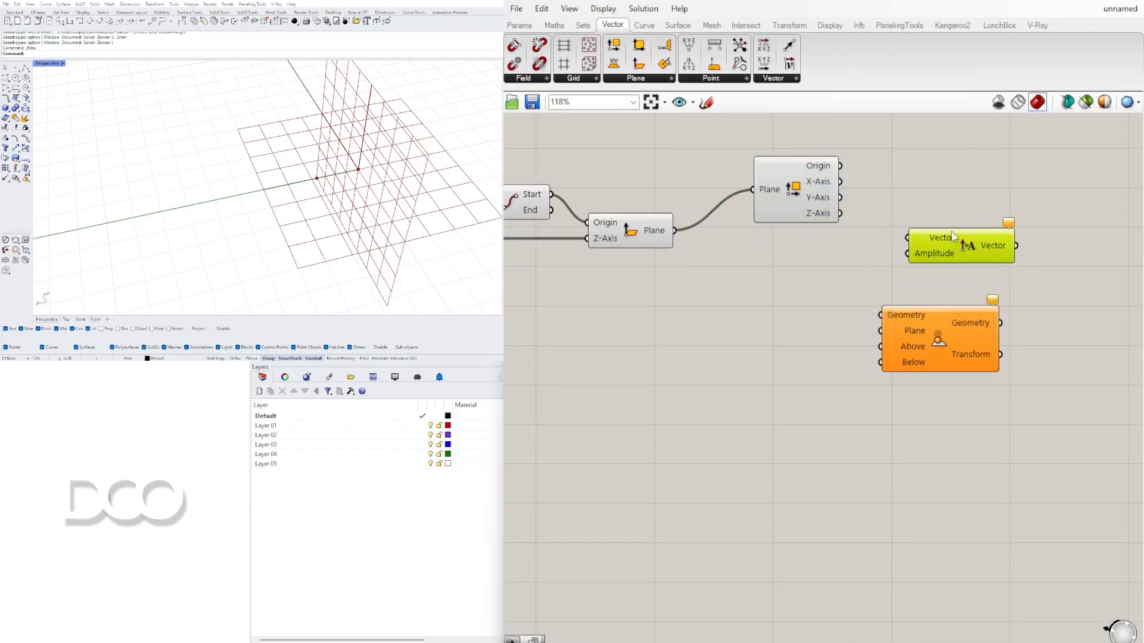
{"action": "right_click_drag", "start_coordinate": [843, 183], "coordinate": [688, 218]}
{"action": "scroll", "coordinate": [447, 188], "scroll_direction": "down", "scroll_amount": 3}
{"action": "right_click_drag", "start_coordinate": [448, 188], "coordinate": [384, 179]}
{"action": "left_click_drag", "start_coordinate": [635, 225], "coordinate": [593, 267]}
{"action": "right_click_drag", "start_coordinate": [885, 410], "coordinate": [813, 417]}
{"action": "left_click_drag", "start_coordinate": [813, 417], "coordinate": [695, 264]}
{"action": "left_click_drag", "start_coordinate": [708, 289], "coordinate": [735, 363]}
- Replace the Move To Plane component with a Move component and connect the End Points Start output to its Geometry
{"action": "left_click", "coordinate": [724, 455]}
{"action": "key", "text": "Delete"}
{"action": "double_click", "coordinate": [738, 267]}
{"action": "type", "text": "move"}
{"action": "key", "text": "Return"}
{"action": "right_click_drag", "start_coordinate": [542, 263], "coordinate": [843, 243]}
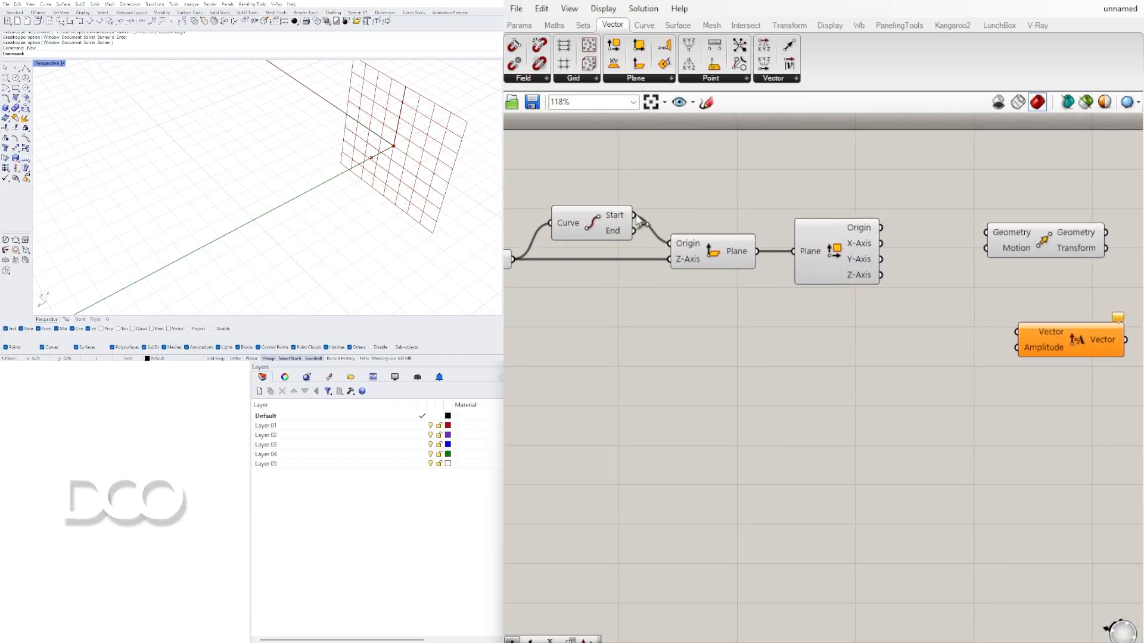
{"action": "left_click_drag", "start_coordinate": [1026, 226], "coordinate": [1034, 186]}
- Connect the Deconstruct Plane Z-Axis to the Amplitude's Vector input and the Amplitude's output to the Move's Motion
{"action": "right_click_drag", "start_coordinate": [1061, 336], "coordinate": [1027, 340]}
{"action": "left_click_drag", "start_coordinate": [1027, 339], "coordinate": [946, 301]}
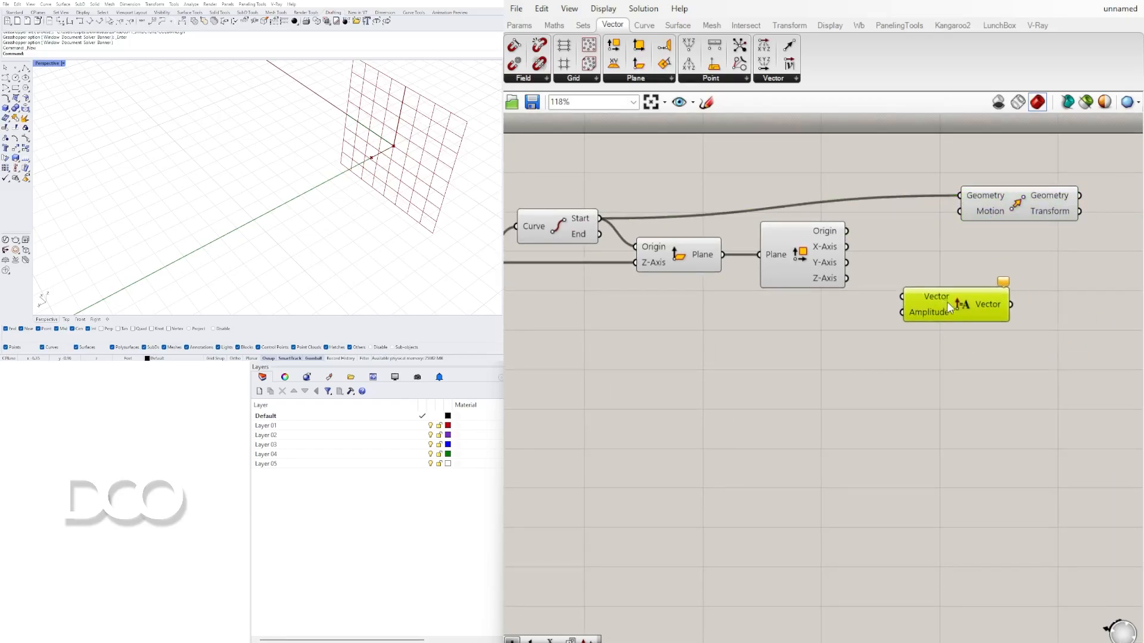
{"action": "left_click_drag", "start_coordinate": [845, 278], "coordinate": [871, 303]}
{"action": "left_click_drag", "start_coordinate": [983, 205], "coordinate": [1045, 221]}
{"action": "right_click_drag", "start_coordinate": [960, 271], "coordinate": [855, 266]}
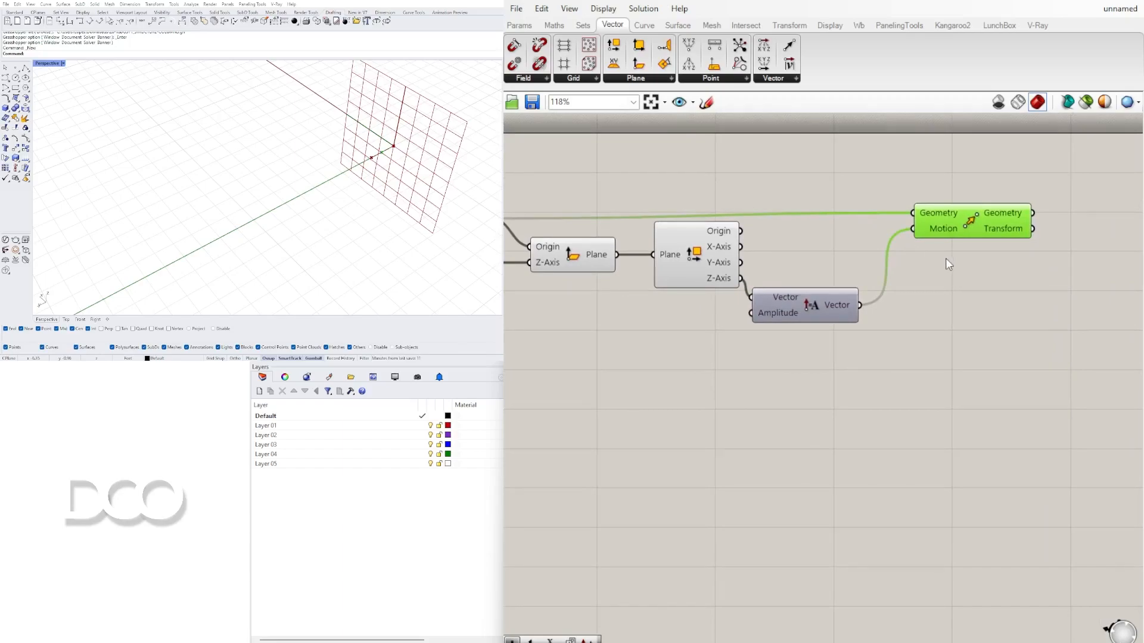
- Insert a Negative component between the Amplitude's Vector output and the Move's Motion input
{"action": "left_click_drag", "start_coordinate": [966, 229], "coordinate": [1020, 222]}
{"action": "double_click", "coordinate": [951, 312]}
{"action": "type", "text": "neg"}
{"action": "left_click", "coordinate": [916, 292]}
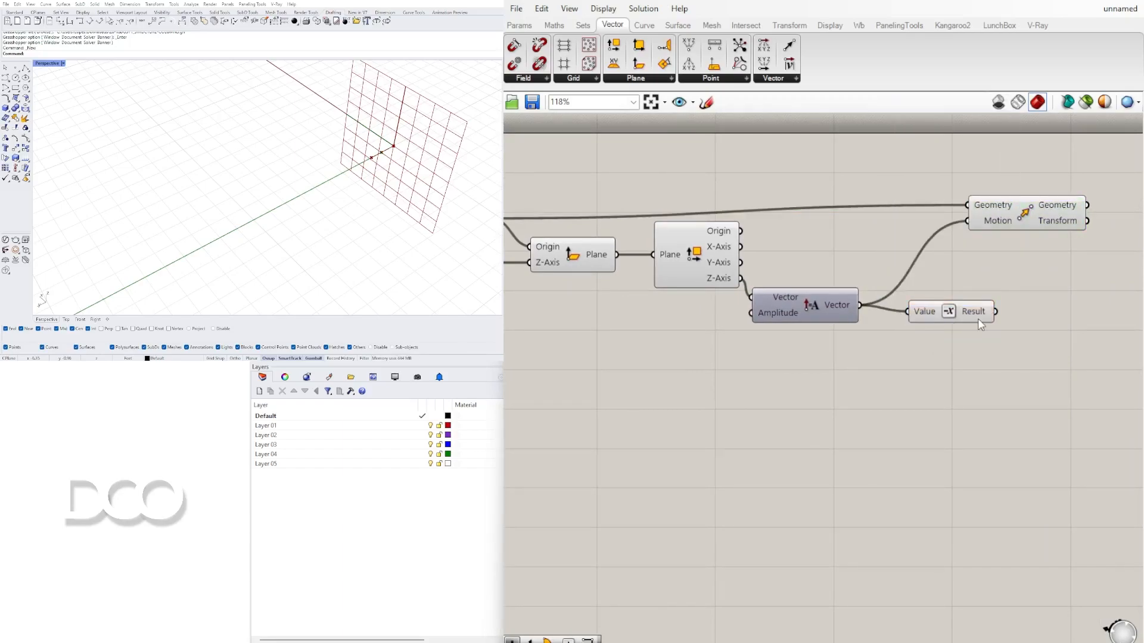
{"action": "left_click_drag", "start_coordinate": [1025, 207], "coordinate": [1040, 220]}
- Add a number slider set to 0.5 and connect it to the Amplitude input
{"action": "left_click", "coordinate": [599, 320]}
{"action": "right_click_drag", "start_coordinate": [598, 319], "coordinate": [742, 313]}
{"action": "double_click", "coordinate": [731, 327]}
{"action": "type", "text": "5"}
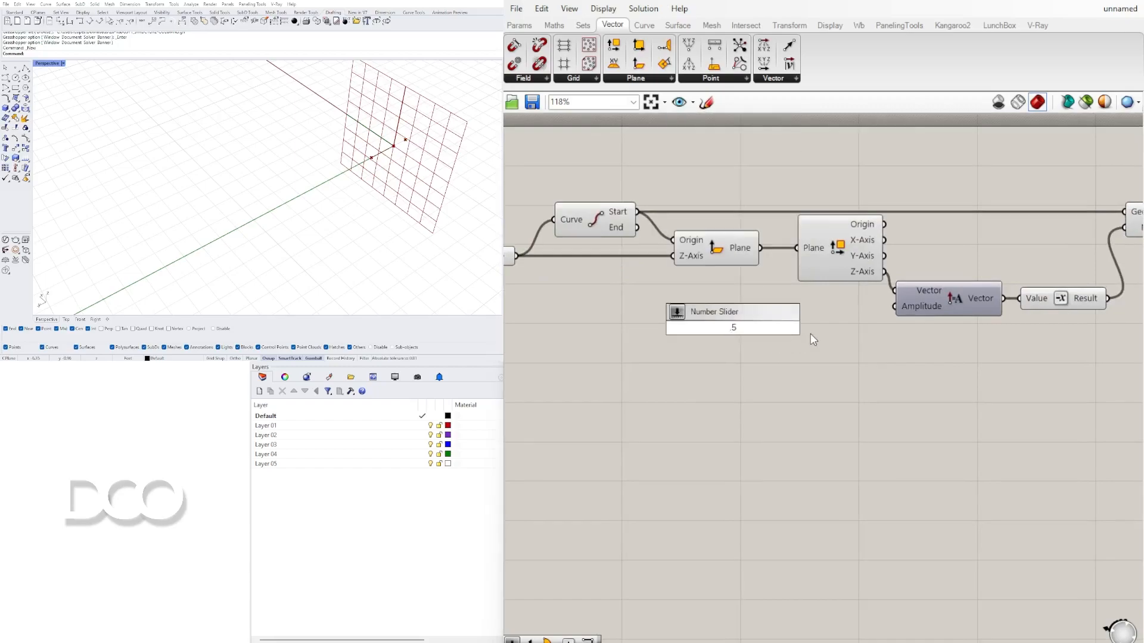
{"action": "key", "text": "Return"}
{"action": "left_click_drag", "start_coordinate": [891, 307], "coordinate": [892, 307]}
- Duplicate the Move component and the Amplitude and Negative pair
{"action": "right_click_drag", "start_coordinate": [1108, 319], "coordinate": [827, 320]}
{"action": "scroll", "coordinate": [828, 320], "scroll_direction": "down", "scroll_amount": 2}
{"action": "left_click_drag", "start_coordinate": [869, 245], "coordinate": [935, 219]}
{"action": "left_click_drag", "start_coordinate": [935, 219], "coordinate": [931, 269], "text": "alt"}
{"action": "left_click", "coordinate": [872, 335]}
{"action": "right_click_drag", "start_coordinate": [872, 335], "coordinate": [792, 353]}
{"action": "left_click_drag", "start_coordinate": [754, 358], "coordinate": [663, 343]}
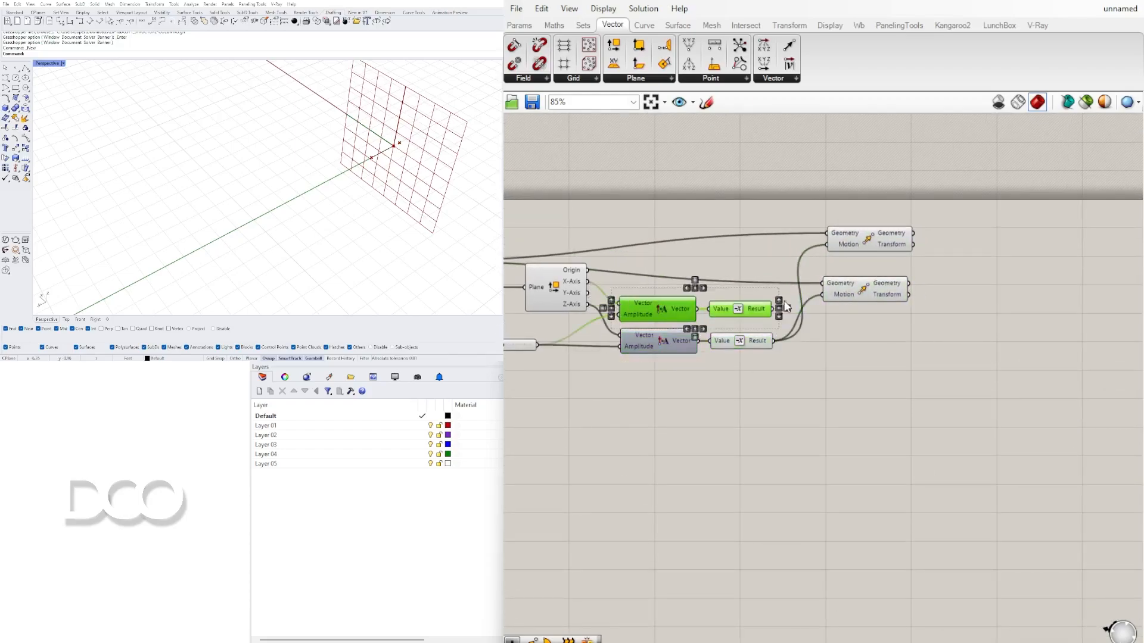
- Feed the copied Amplitude from the plane's Y-Axis and connect the copied Negative's Result to the second Move's Motion
{"action": "left_click_drag", "start_coordinate": [820, 303], "coordinate": [822, 295]}
{"action": "left_click", "coordinate": [864, 287]}
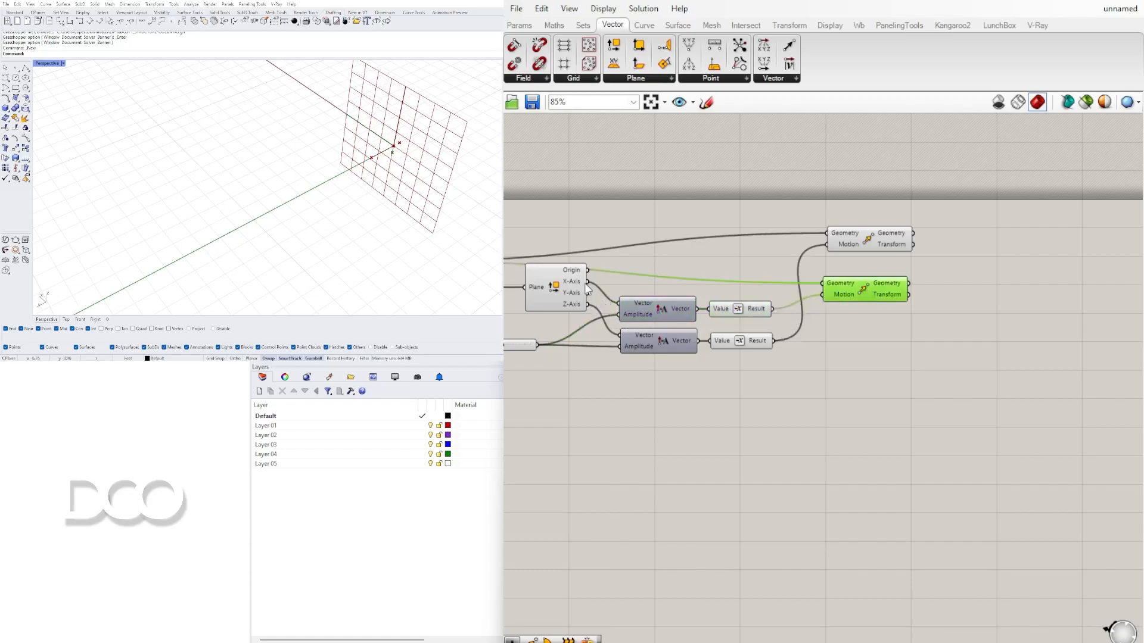
{"action": "left_click_drag", "start_coordinate": [862, 291], "coordinate": [904, 287]}
{"action": "left_click_drag", "start_coordinate": [719, 312], "coordinate": [728, 318]}
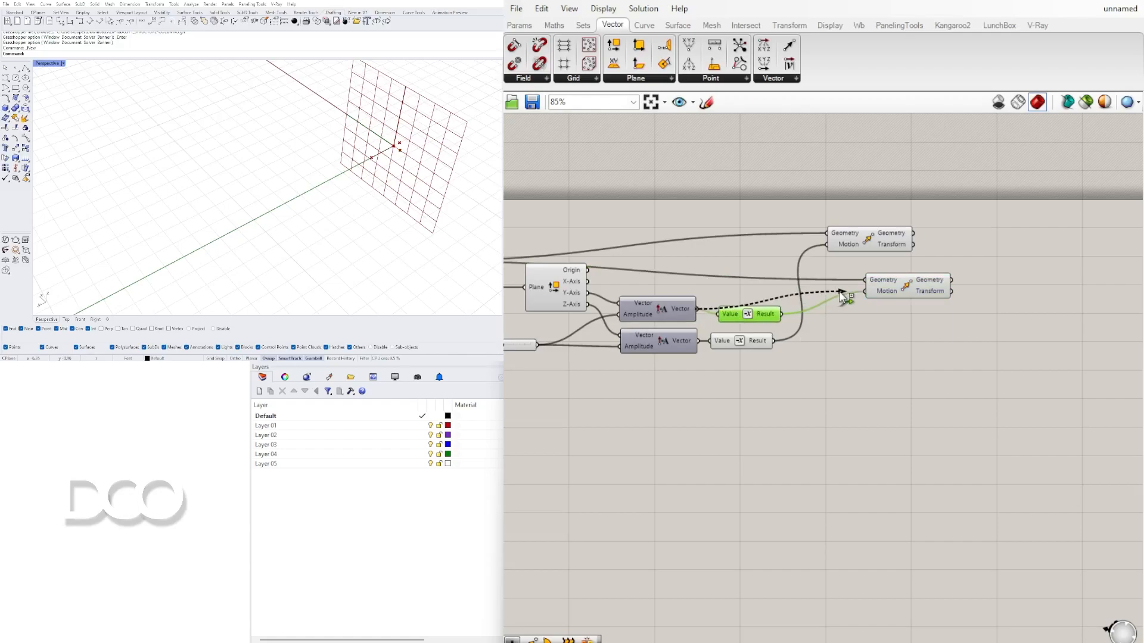
- Add a third Move of the start point, driven directly by the copied Amplitude's Vector, and tidy the component layout
{"action": "left_click_drag", "start_coordinate": [905, 288], "coordinate": [873, 290]}
{"action": "left_click_drag", "start_coordinate": [809, 388], "coordinate": [738, 290]}
{"action": "left_click_drag", "start_coordinate": [763, 369], "coordinate": [670, 301]}
{"action": "mouse_move", "coordinate": [666, 310]}
{"action": "left_mouse_down"}
{"action": "mouse_move", "coordinate": [667, 334]}
{"action": "mouse_move", "coordinate": [666, 320]}
{"action": "left_mouse_up"}
{"action": "left_click", "coordinate": [664, 305]}
{"action": "left_click_drag", "start_coordinate": [784, 301], "coordinate": [829, 277]}
{"action": "right_click_drag", "start_coordinate": [443, 174], "coordinate": [379, 176]}
{"action": "mouse_move", "coordinate": [851, 289]}
{"action": "left_mouse_down"}
{"action": "mouse_move", "coordinate": [848, 299]}
{"action": "mouse_move", "coordinate": [856, 270]}
{"action": "left_mouse_up"}
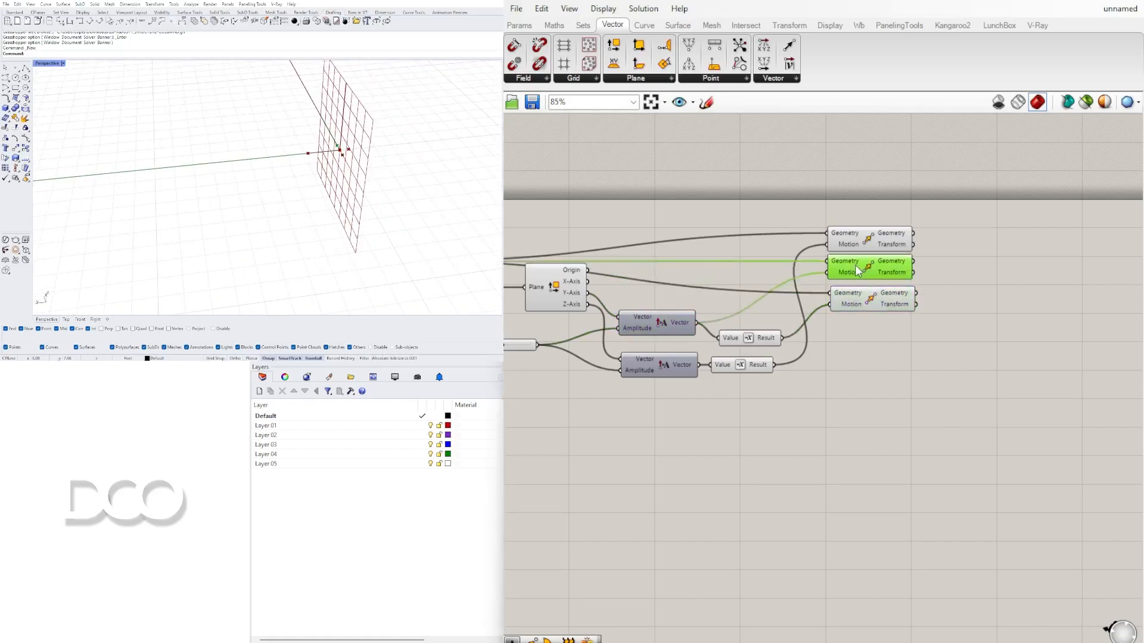
- Add a three-point Arc component and connect the three Move Geometry outputs to Point A, Point B and Point C
{"action": "double_click", "coordinate": [992, 266]}
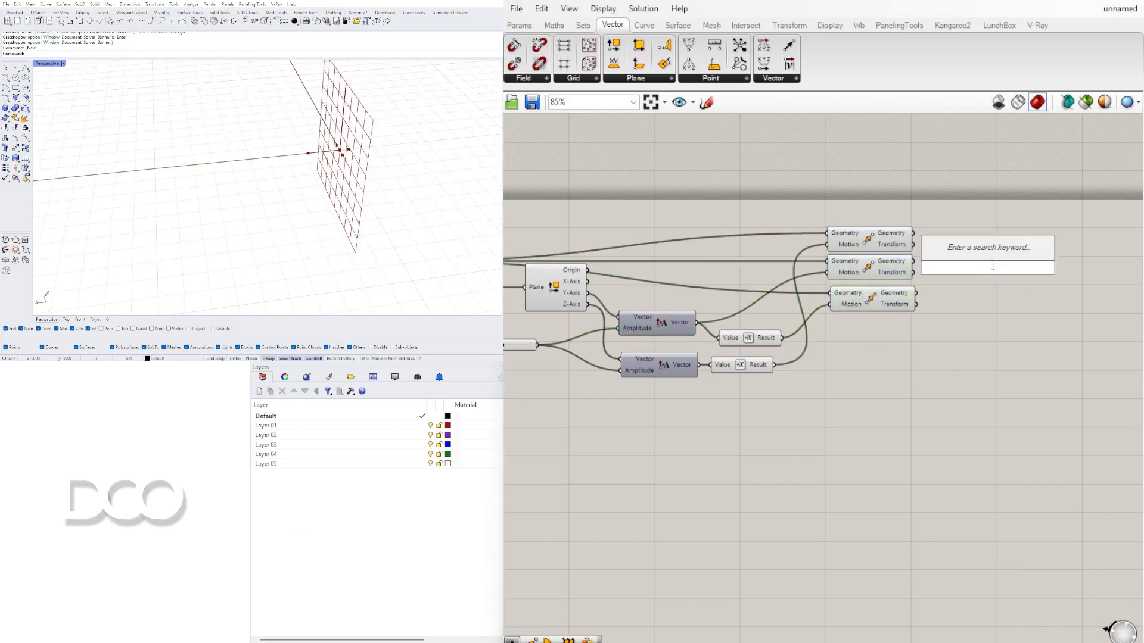
{"action": "type", "text": "arc"}
{"action": "left_click", "coordinate": [965, 235]}
{"action": "left_click", "coordinate": [892, 269]}
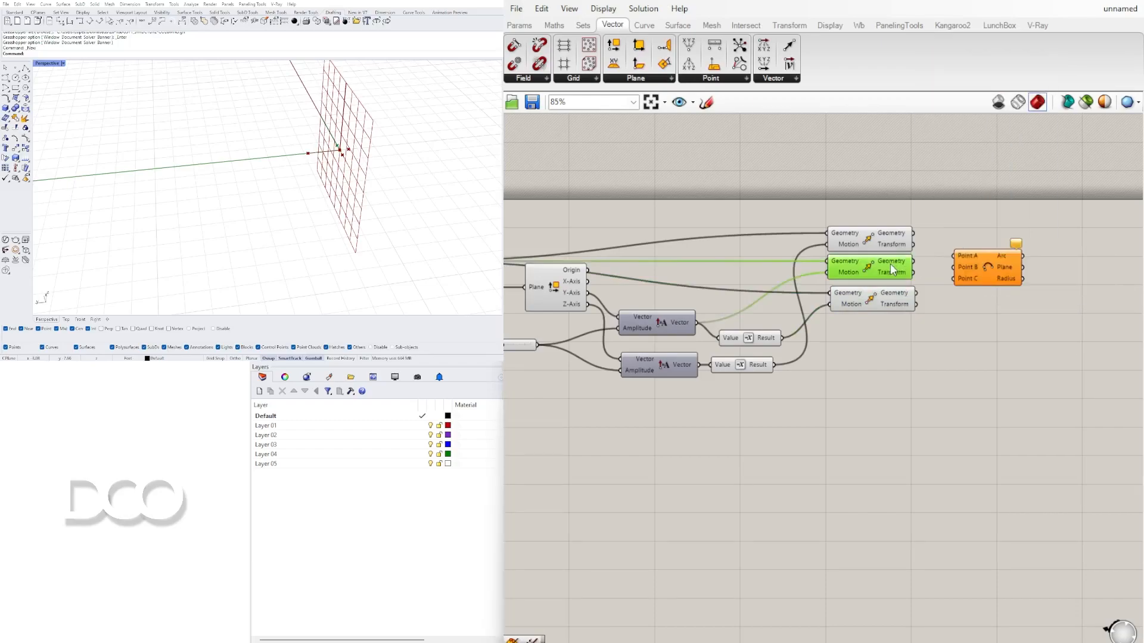
{"action": "left_click", "coordinate": [885, 233]}
{"action": "mouse_move", "coordinate": [866, 238]}
{"action": "left_mouse_down"}
{"action": "mouse_move", "coordinate": [865, 270]}
{"action": "mouse_move", "coordinate": [871, 228]}
{"action": "left_mouse_up"}
{"action": "left_click_drag", "start_coordinate": [879, 267], "coordinate": [880, 263]}
{"action": "left_click_drag", "start_coordinate": [948, 280], "coordinate": [952, 279]}
{"action": "left_click_drag", "start_coordinate": [973, 269], "coordinate": [969, 266]}
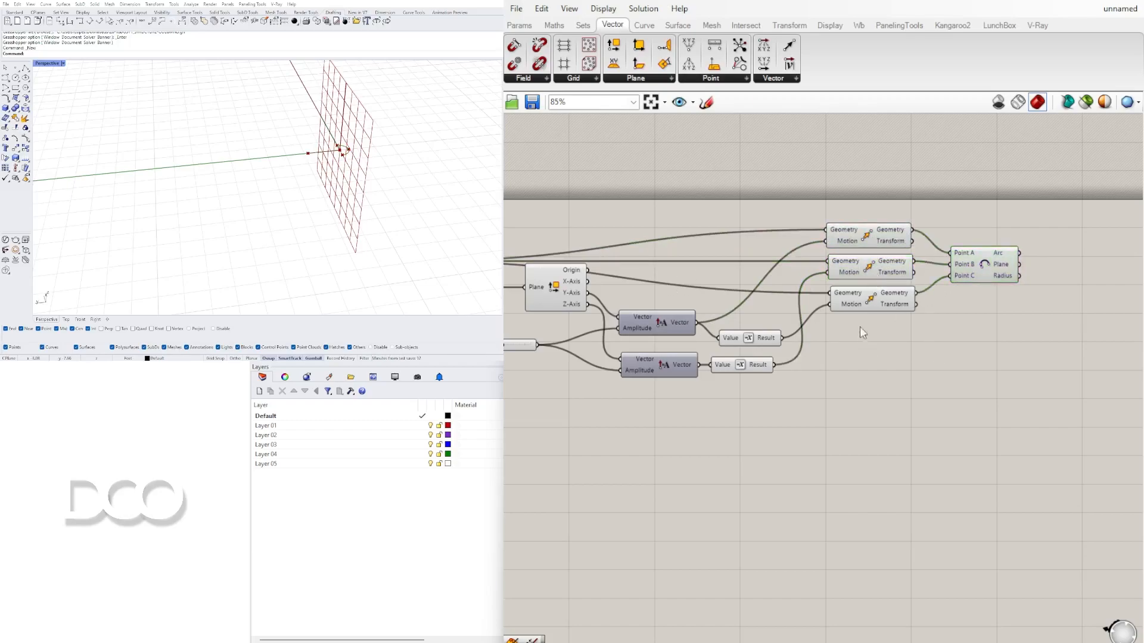
- Review the component chain from the selected structure line through to the three-point arc
{"action": "right_click_drag", "start_coordinate": [539, 277], "coordinate": [774, 277]}
{"action": "right_click_drag", "start_coordinate": [602, 279], "coordinate": [745, 285]}
{"action": "left_click", "coordinate": [688, 305]}
{"action": "right_click_drag", "start_coordinate": [722, 345], "coordinate": [716, 322]}
{"action": "double_click", "coordinate": [716, 322]}
{"action": "double_click", "coordinate": [752, 393]}
{"action": "right_click_drag", "start_coordinate": [965, 380], "coordinate": [821, 381]}
{"action": "scroll", "coordinate": [821, 381], "scroll_direction": "down", "scroll_amount": 1}
{"action": "right_click_drag", "start_coordinate": [921, 302], "coordinate": [858, 301]}
{"action": "scroll", "coordinate": [859, 301], "scroll_direction": "down", "scroll_amount": 1}
{"action": "right_click_drag", "start_coordinate": [811, 248], "coordinate": [921, 266]}
{"action": "scroll", "coordinate": [870, 251], "scroll_direction": "up", "scroll_amount": 1}
{"action": "double_click", "coordinate": [841, 253]}
{"action": "right_click_drag", "start_coordinate": [959, 302], "coordinate": [828, 309]}
- Duplicate a Move component and an Amplitude component below the existing ones
{"action": "left_click", "coordinate": [942, 310]}
{"action": "right_click_drag", "start_coordinate": [973, 328], "coordinate": [953, 283]}
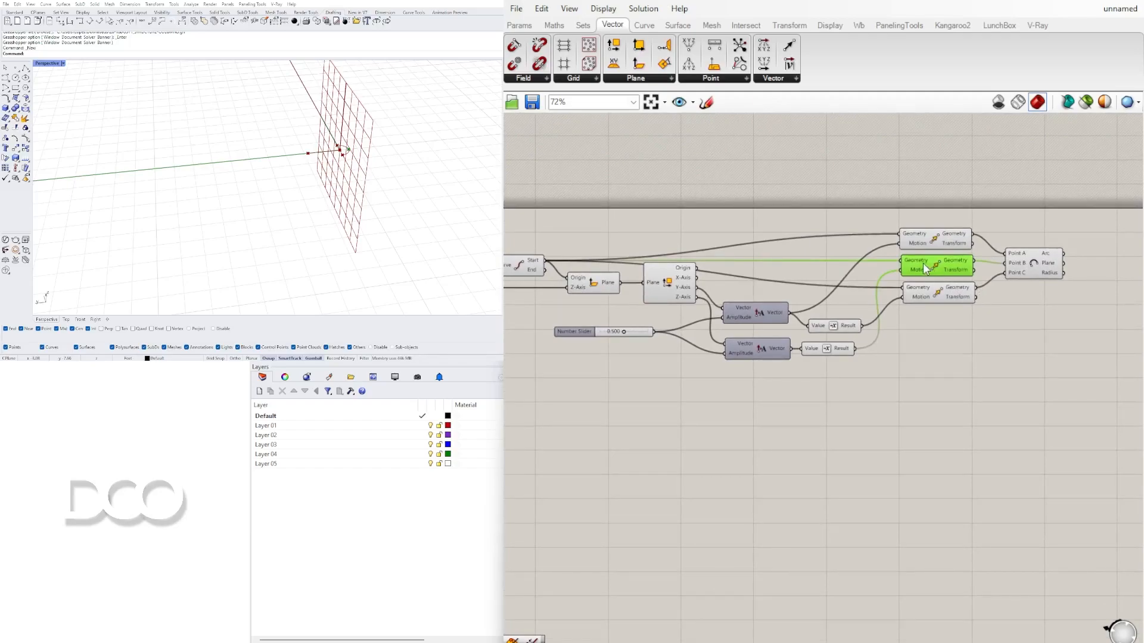
{"action": "left_click_drag", "start_coordinate": [939, 351], "coordinate": [931, 366], "text": "alt"}
{"action": "mouse_move", "coordinate": [857, 401]}
{"action": "left_mouse_down"}
{"action": "mouse_move", "coordinate": [753, 349]}
{"action": "mouse_move", "coordinate": [762, 370]}
{"action": "left_mouse_up"}
{"action": "left_click", "coordinate": [601, 350]}
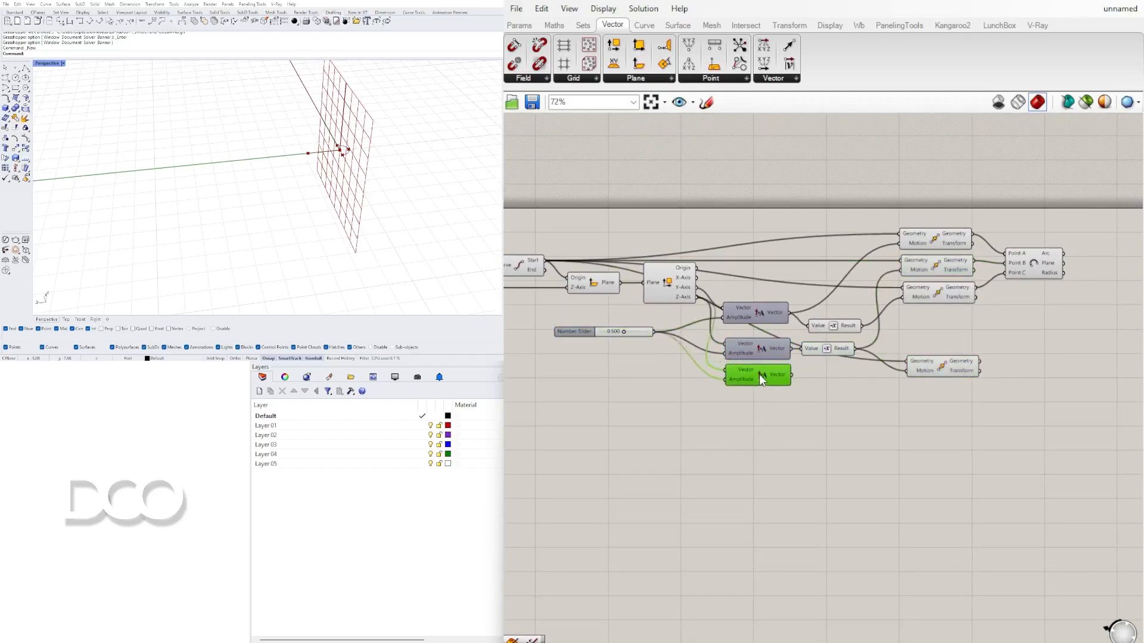
- Add a Length component and connect the Curve parameter to its Curve input
{"action": "right_click_drag", "start_coordinate": [609, 391], "coordinate": [792, 382]}
{"action": "double_click", "coordinate": [651, 388]}
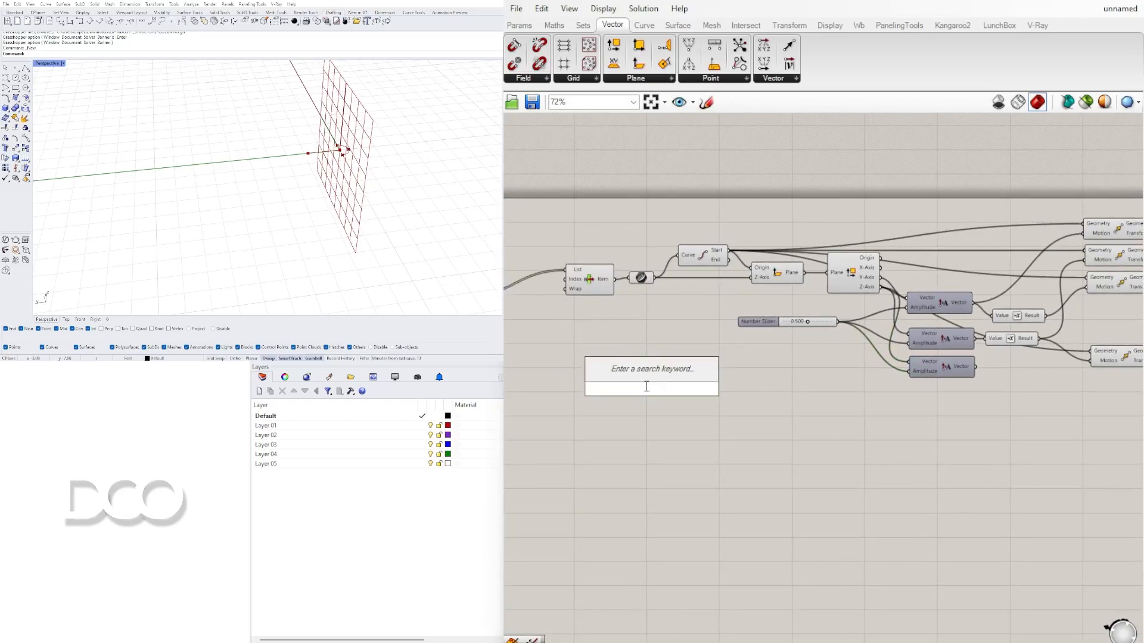
{"action": "type", "text": "leng"}
{"action": "left_click", "coordinate": [656, 303]}
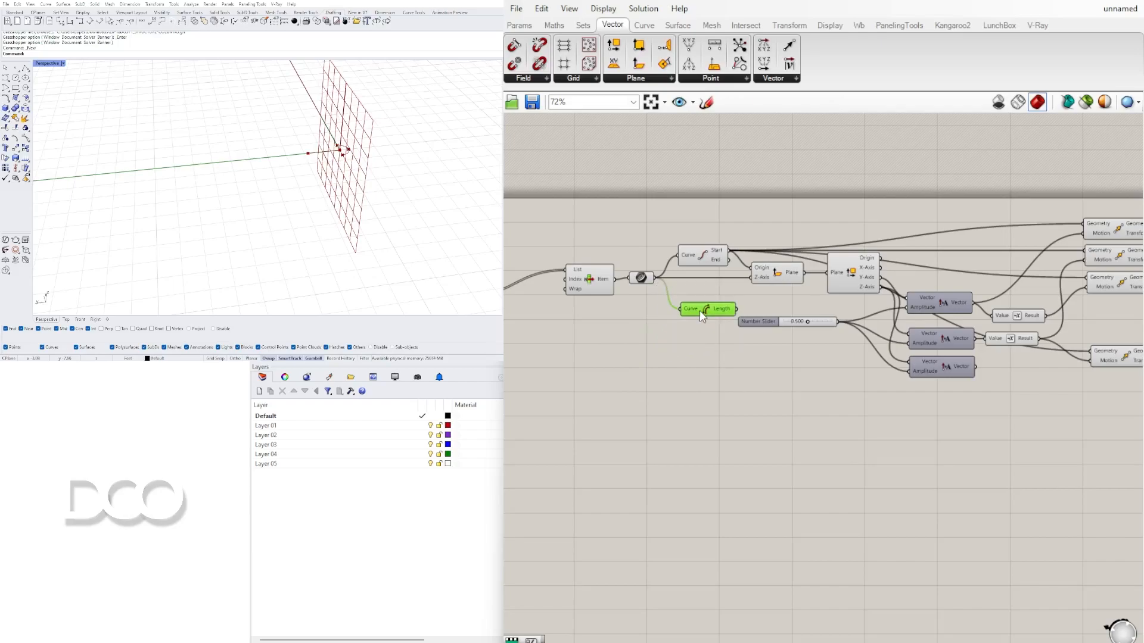
- Add a Division component and connect the curve Length to its A input
{"action": "scroll", "coordinate": [742, 371], "scroll_direction": "up", "scroll_amount": 2}
{"action": "double_click", "coordinate": [791, 344]}
{"action": "type", "text": "/"}
{"action": "key", "text": "Return"}
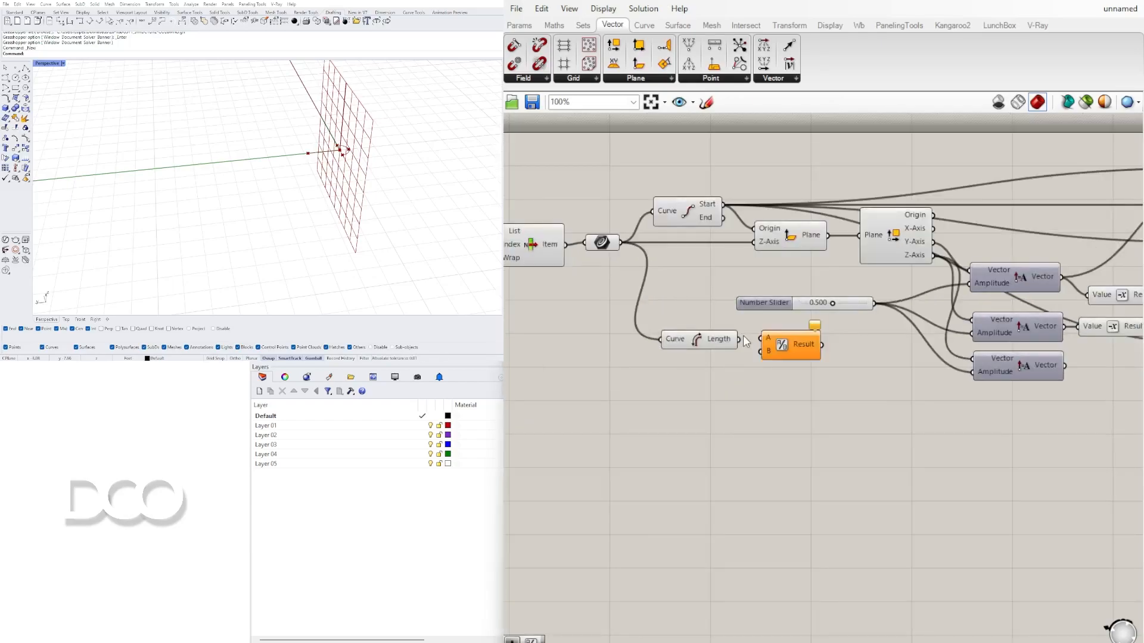
{"action": "left_click_drag", "start_coordinate": [797, 338], "coordinate": [793, 340]}
- Connect the Division Result to the lowest Amplitude component and that component's Vector to the lowest Move's Motion
{"action": "right_click_drag", "start_coordinate": [858, 343], "coordinate": [692, 347]}
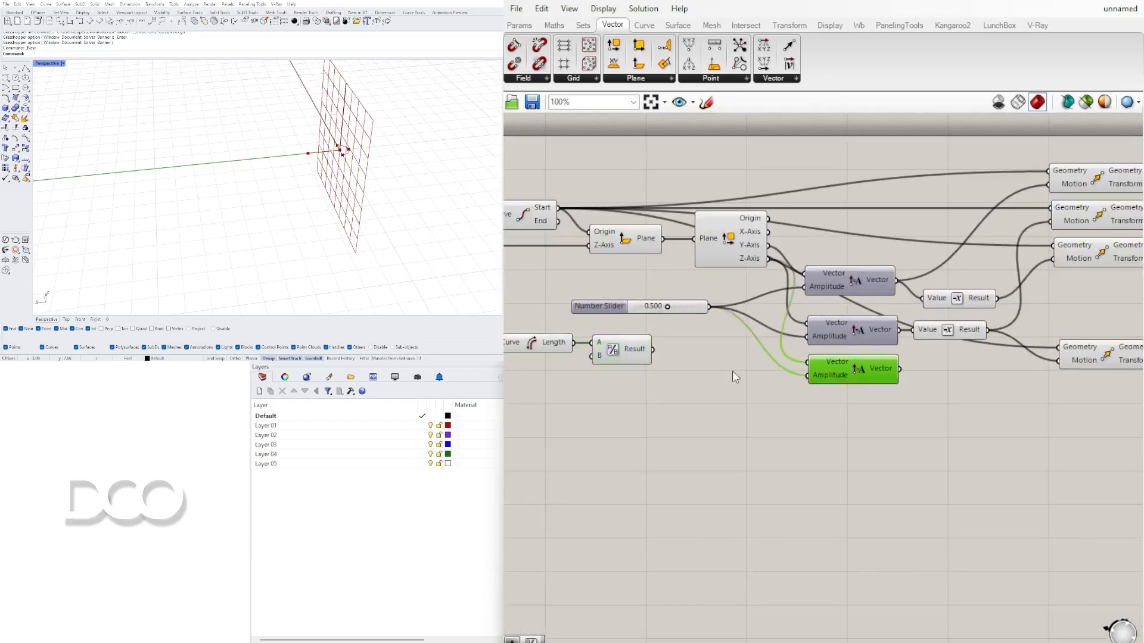
{"action": "left_click_drag", "start_coordinate": [810, 375], "coordinate": [810, 376]}
{"action": "right_click_drag", "start_coordinate": [1086, 350], "coordinate": [873, 339]}
{"action": "left_click", "coordinate": [873, 339]}
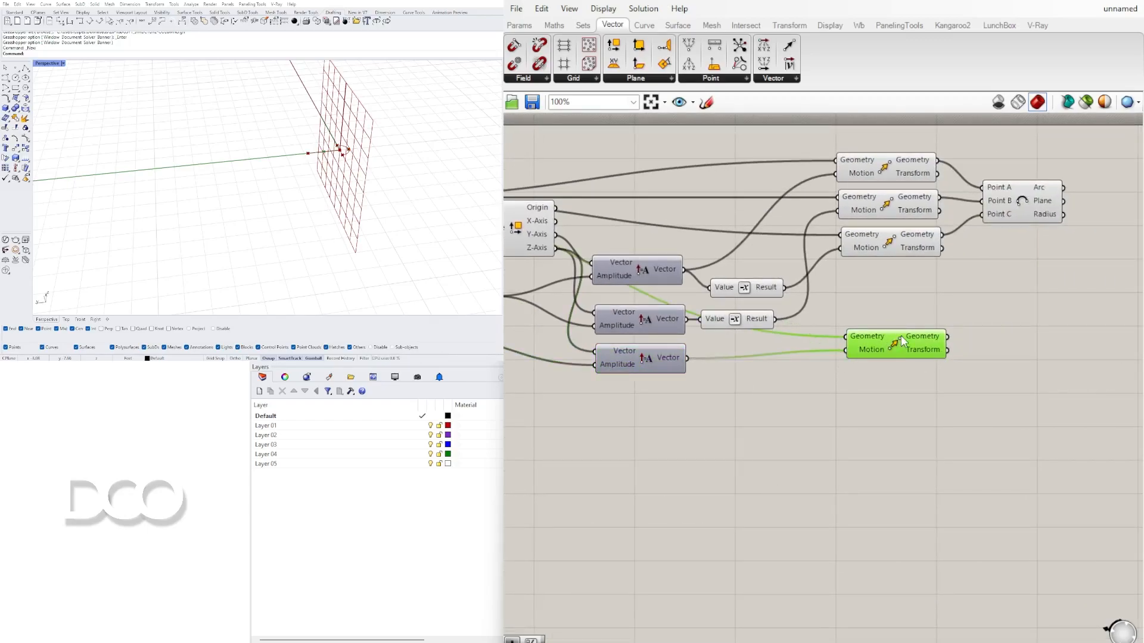
- Connect the Plane Normal's Plane output to the lowest Move's Geometry and turn off the Plane Normal's preview
{"action": "right_click_drag", "start_coordinate": [642, 287], "coordinate": [799, 287]}
{"action": "left_click", "coordinate": [671, 213]}
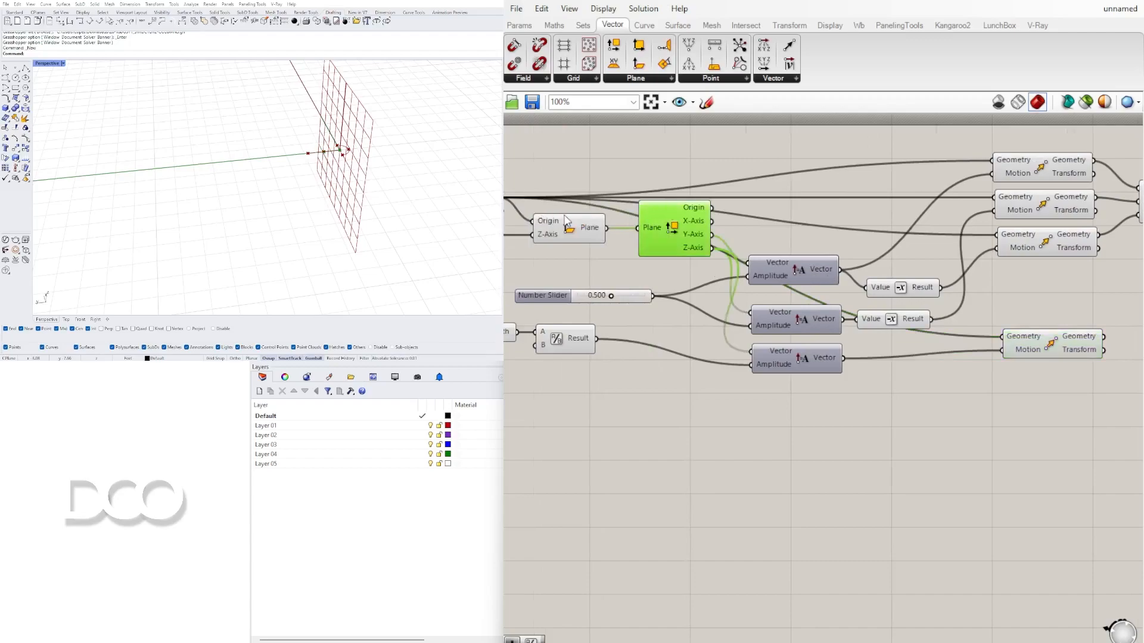
{"action": "left_click", "coordinate": [585, 224]}
{"action": "left_click_drag", "start_coordinate": [1008, 333], "coordinate": [1004, 338]}
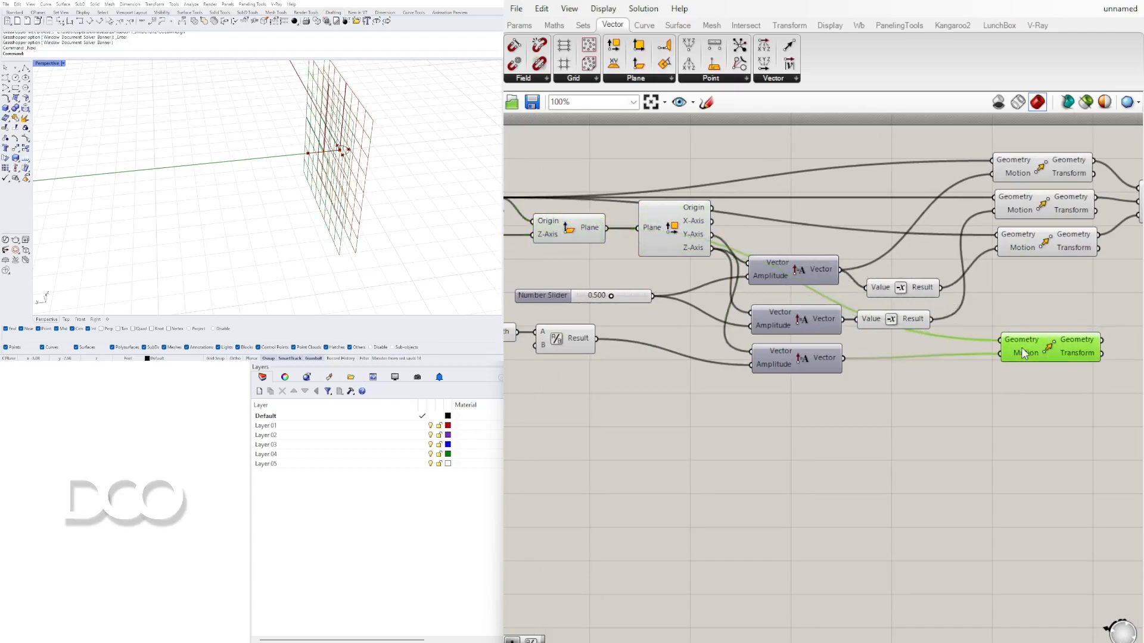
{"action": "right_click", "coordinate": [567, 229]}
{"action": "left_click", "coordinate": [603, 252]}
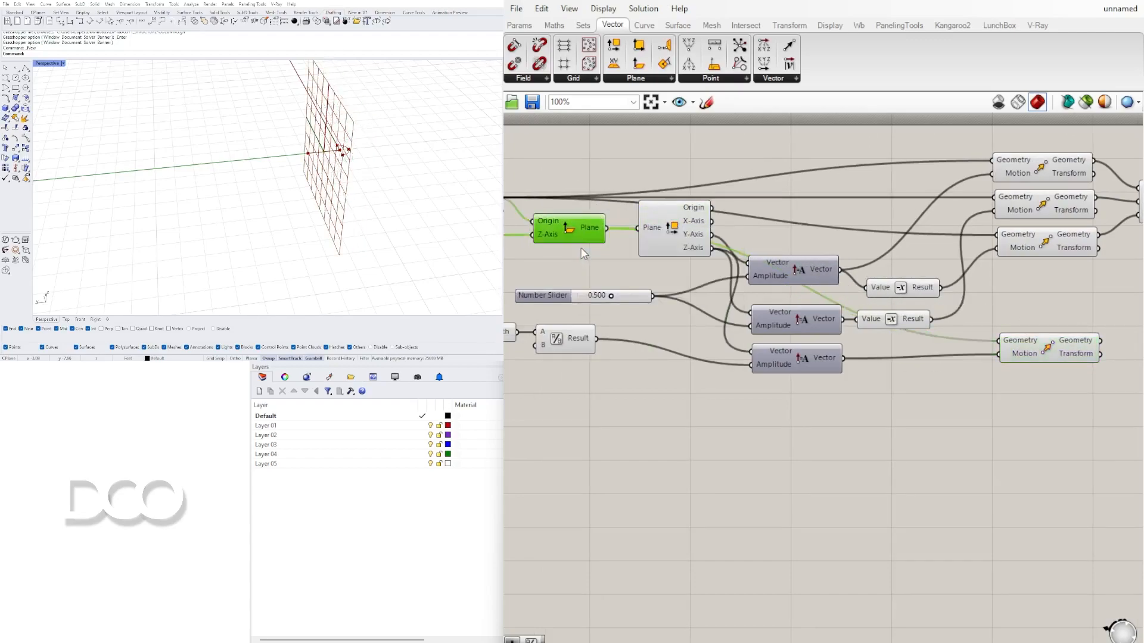
- Add a Mirror component with the Arc as its Geometry and the moved plane as its Plane
{"action": "right_click_drag", "start_coordinate": [972, 292], "coordinate": [665, 317]}
{"action": "left_click", "coordinate": [875, 227]}
{"action": "double_click", "coordinate": [886, 331]}
{"action": "type", "text": "mir"}
{"action": "left_click", "coordinate": [885, 319]}
{"action": "left_click_drag", "start_coordinate": [885, 333], "coordinate": [1035, 335]}
{"action": "left_click", "coordinate": [727, 374]}
{"action": "left_click_drag", "start_coordinate": [794, 365], "coordinate": [986, 341]}
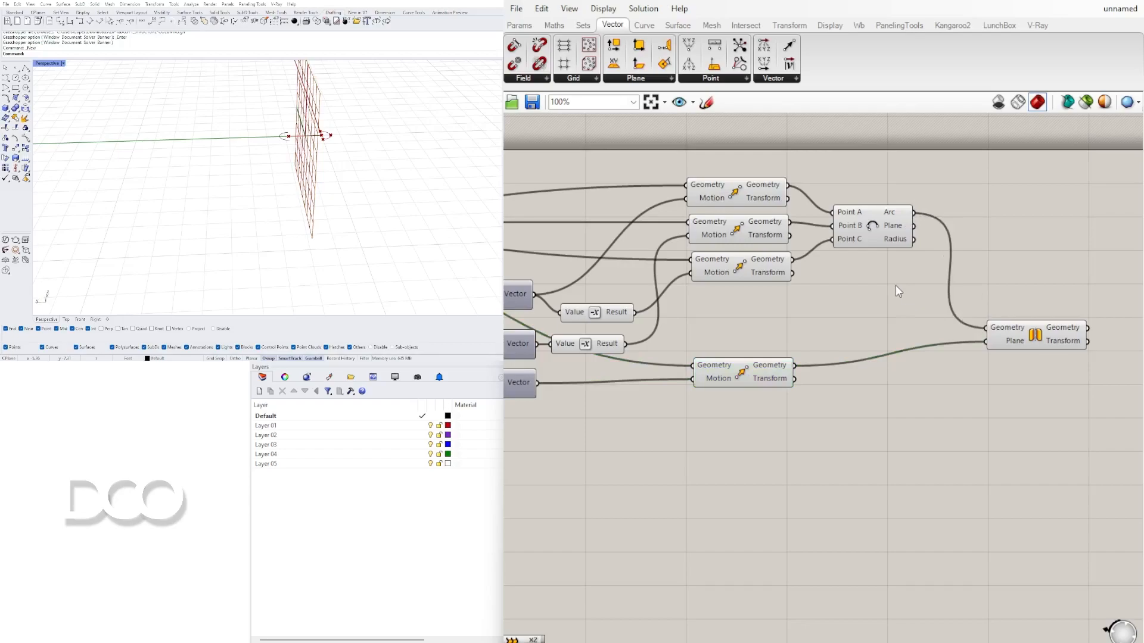
- Make two copies of the Mirror component and arrange them above the original
{"action": "left_click_drag", "start_coordinate": [1020, 343], "coordinate": [1030, 284]}
{"action": "left_click", "coordinate": [733, 192]}
{"action": "mouse_move", "coordinate": [1029, 285]}
{"action": "left_mouse_down", "text": "alt"}
{"action": "mouse_move", "coordinate": [1031, 312]}
{"action": "mouse_move", "coordinate": [1029, 283]}
{"action": "left_mouse_up", "text": "alt"}
{"action": "left_click_drag", "start_coordinate": [1100, 260], "coordinate": [1038, 271]}
{"action": "left_click", "coordinate": [1039, 203]}
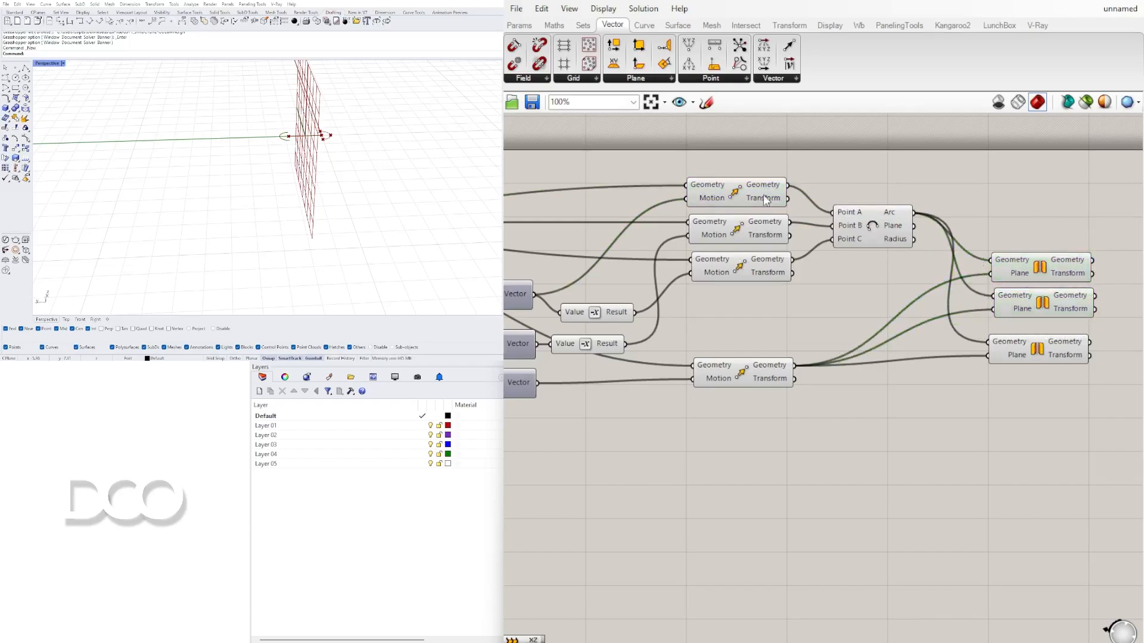
- Connect the first and third Move components' Geometry outputs to the Geometry inputs of the two upper Mirror components
{"action": "left_click", "coordinate": [767, 202]}
{"action": "left_click", "coordinate": [725, 273]}
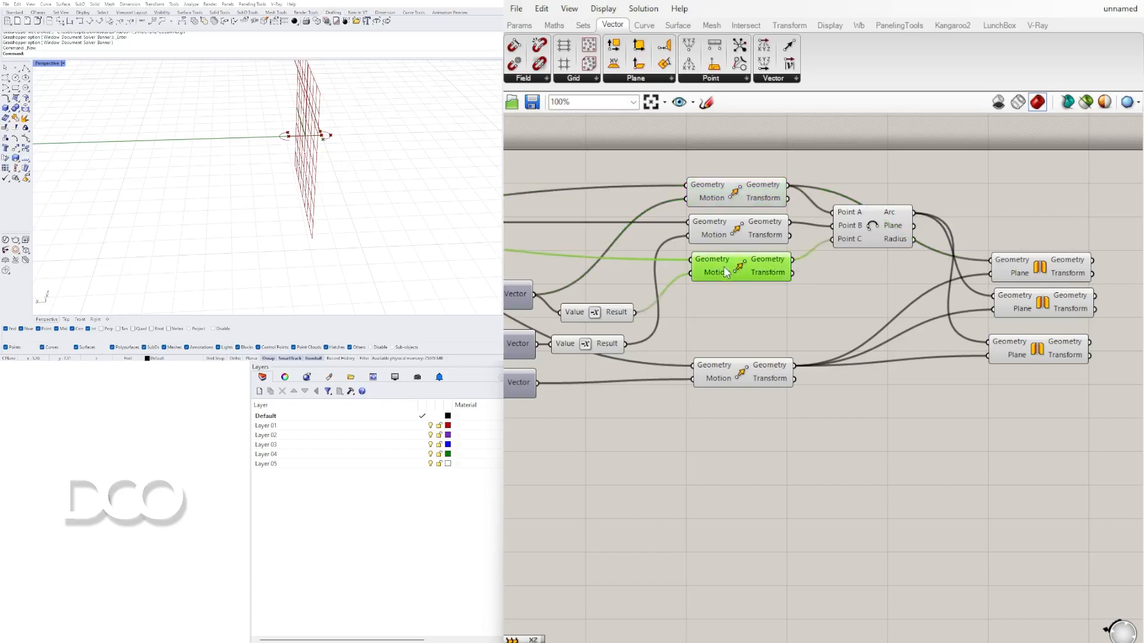
{"action": "left_click_drag", "start_coordinate": [982, 295], "coordinate": [983, 294]}
- Add a Line component running from the first Move's Geometry to the uppermost Mirror's Geometry
{"action": "right_click_drag", "start_coordinate": [1073, 271], "coordinate": [927, 283]}
{"action": "double_click", "coordinate": [993, 260]}
{"action": "type", "text": "line"}
{"action": "left_click", "coordinate": [999, 143]}
{"action": "left_click_drag", "start_coordinate": [728, 237], "coordinate": [761, 210]}
{"action": "left_click", "coordinate": [879, 147]}
{"action": "left_click_drag", "start_coordinate": [1012, 264], "coordinate": [1078, 237]}
{"action": "left_click_drag", "start_coordinate": [641, 196], "coordinate": [1021, 243]}
- Add a second Line from the third Move's Geometry to the middle Mirror's Geometry, below the first Line
{"action": "left_click", "coordinate": [918, 284]}
{"action": "left_click_drag", "start_coordinate": [1027, 242], "coordinate": [1037, 284]}
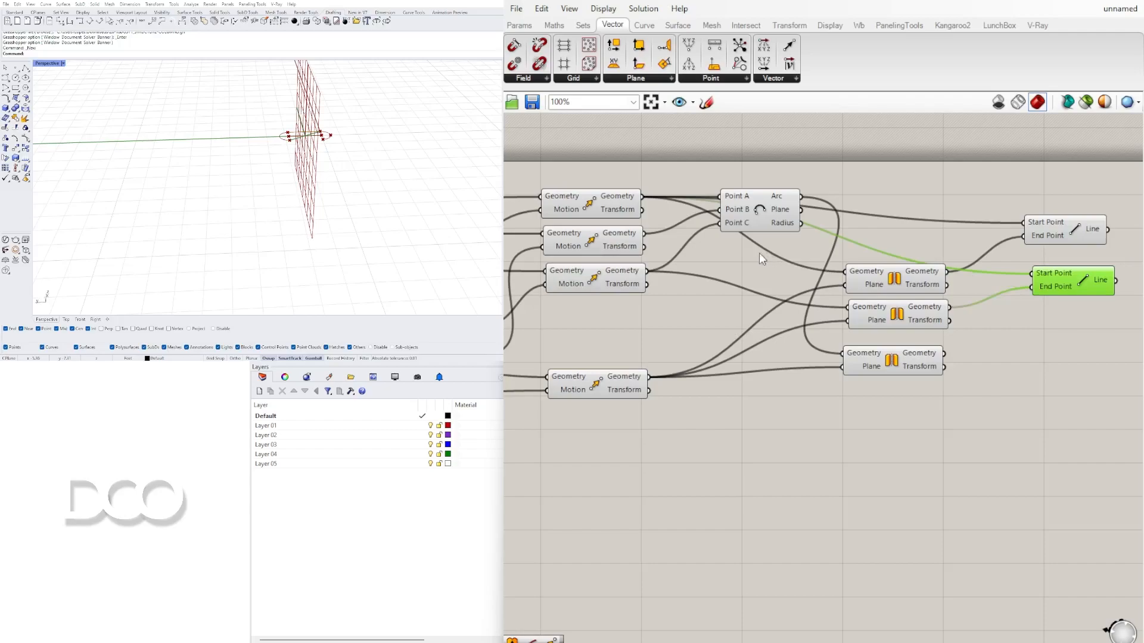
{"action": "left_click", "coordinate": [583, 286]}
{"action": "left_click_drag", "start_coordinate": [646, 271], "coordinate": [1023, 217]}
{"action": "left_click", "coordinate": [1049, 230], "text": "shift"}
{"action": "left_click", "coordinate": [1073, 300]}
- Add a Join Curves component and connect both Line outputs to its Curves input
{"action": "right_click_drag", "start_coordinate": [1074, 298], "coordinate": [930, 293]}
{"action": "double_click", "coordinate": [930, 293]}
{"action": "type", "text": "join"}
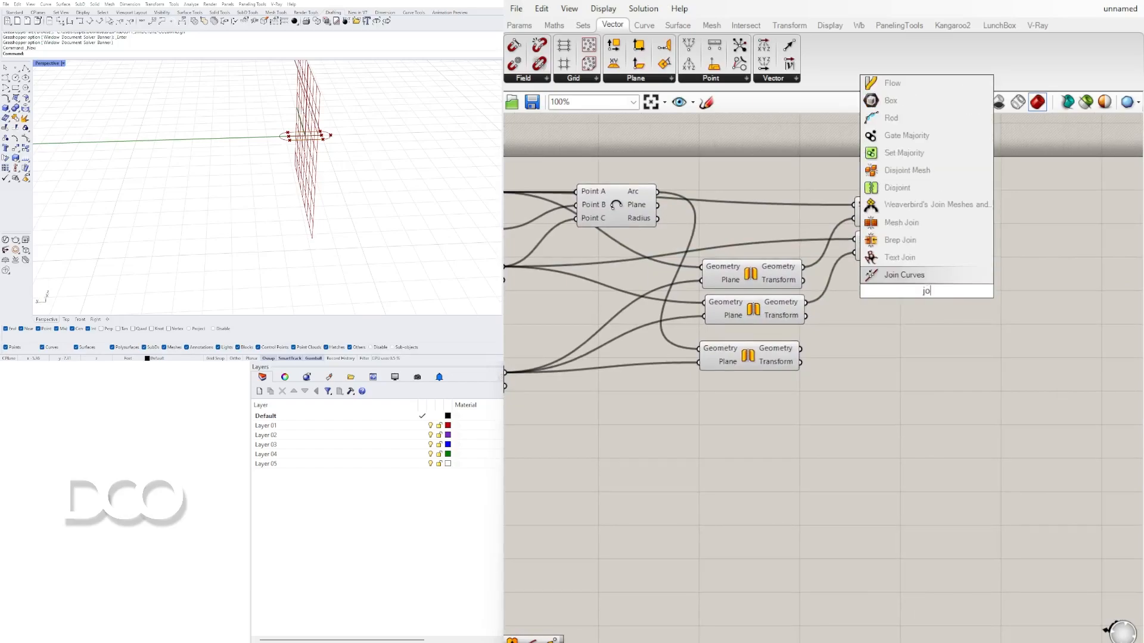
{"action": "left_click", "coordinate": [946, 275]}
{"action": "left_click_drag", "start_coordinate": [931, 300], "coordinate": [1022, 256]}
{"action": "left_click_drag", "start_coordinate": [1062, 271], "coordinate": [1055, 297]}
- Connect the Arc and the lowest Mirror's Geometry to the Join Curves component as additional curves
{"action": "scroll", "coordinate": [1040, 300], "scroll_direction": "down", "scroll_amount": 2}
{"action": "right_click_drag", "start_coordinate": [898, 319], "coordinate": [965, 323]}
{"action": "scroll", "coordinate": [929, 336], "scroll_direction": "up", "scroll_amount": 1}
{"action": "left_click", "coordinate": [892, 350]}
{"action": "right_click_drag", "start_coordinate": [922, 361], "coordinate": [824, 393]}
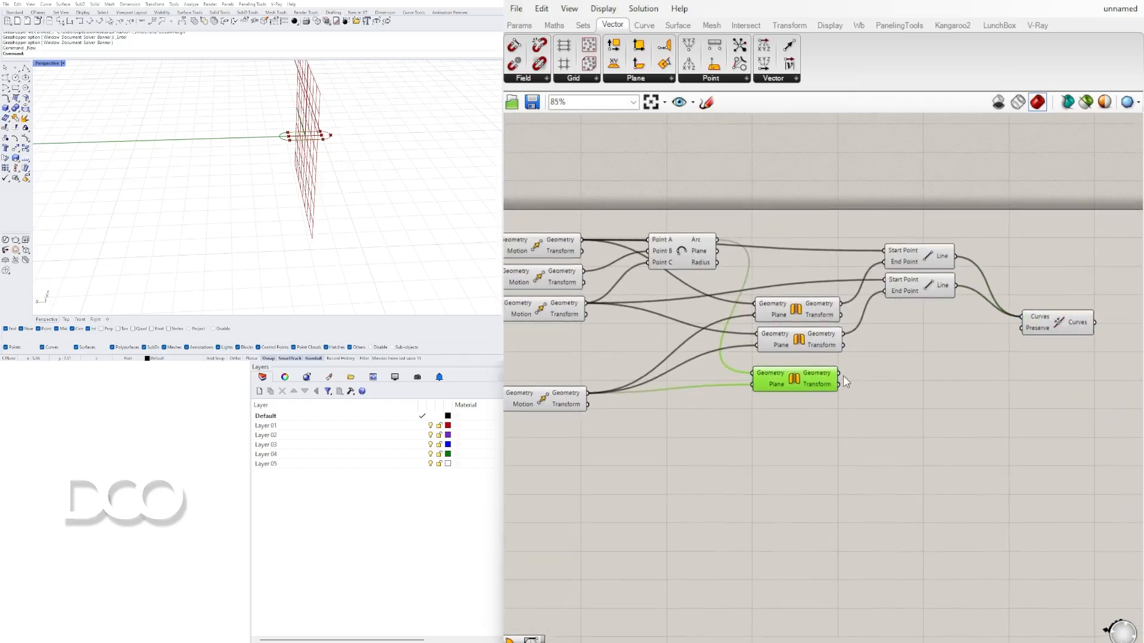
- Flatten the Curves input of the Join Curves component
{"action": "right_click", "coordinate": [1024, 321]}
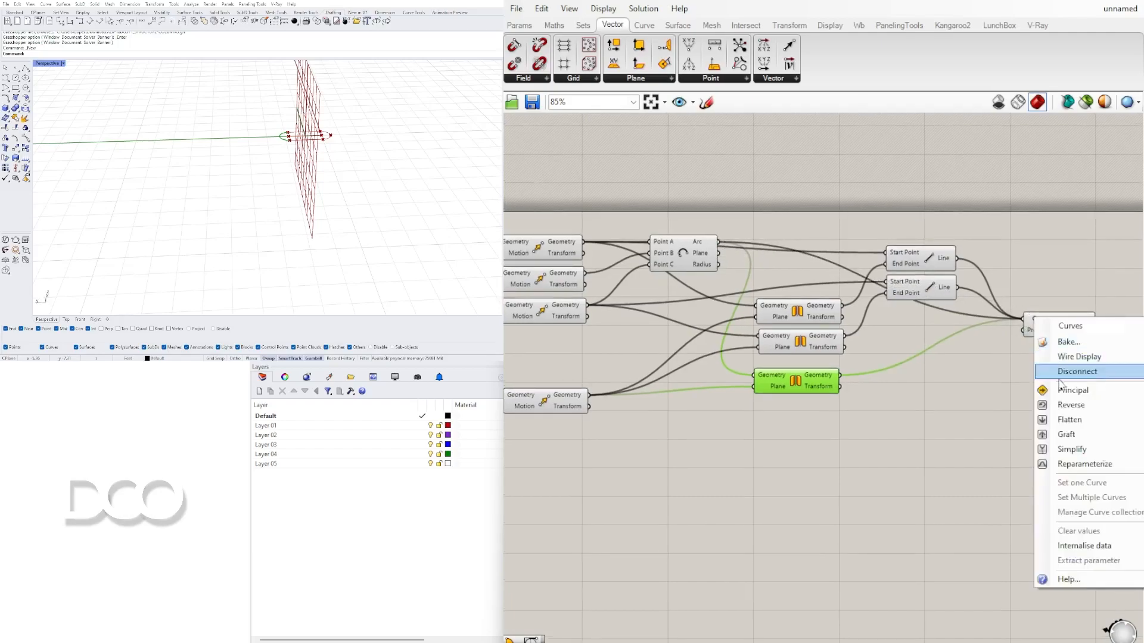
{"action": "right_click_drag", "start_coordinate": [1060, 441], "coordinate": [923, 436]}
{"action": "right_click", "coordinate": [887, 316]}
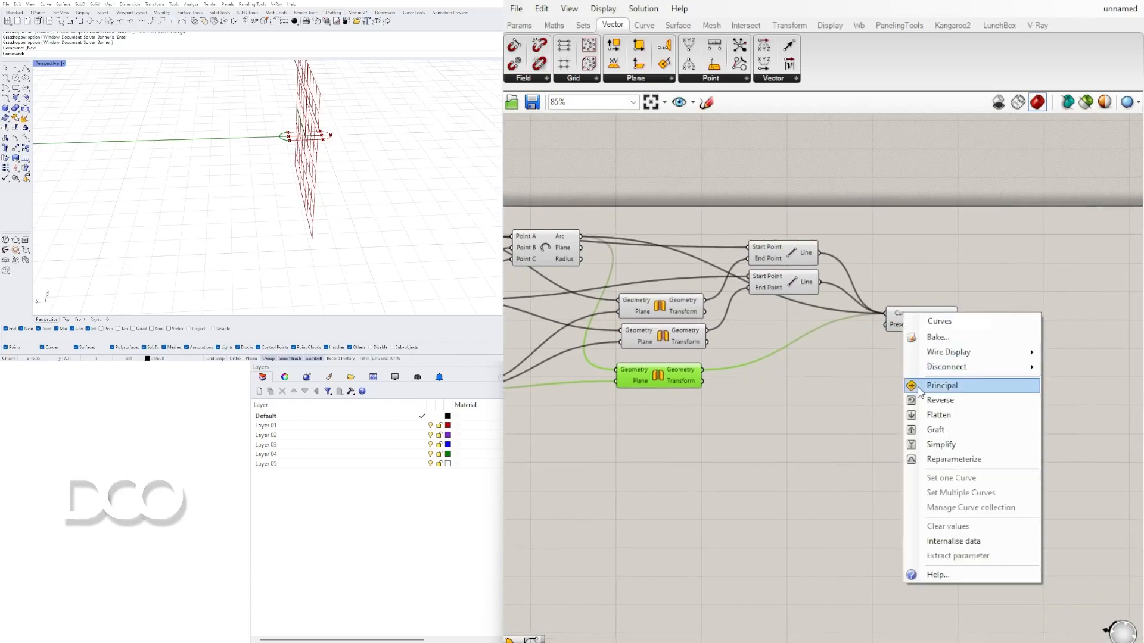
{"action": "left_click", "coordinate": [929, 415]}
- Add a Boundary Surfaces component with the joined curves as its Edges
{"action": "double_click", "coordinate": [1024, 319]}
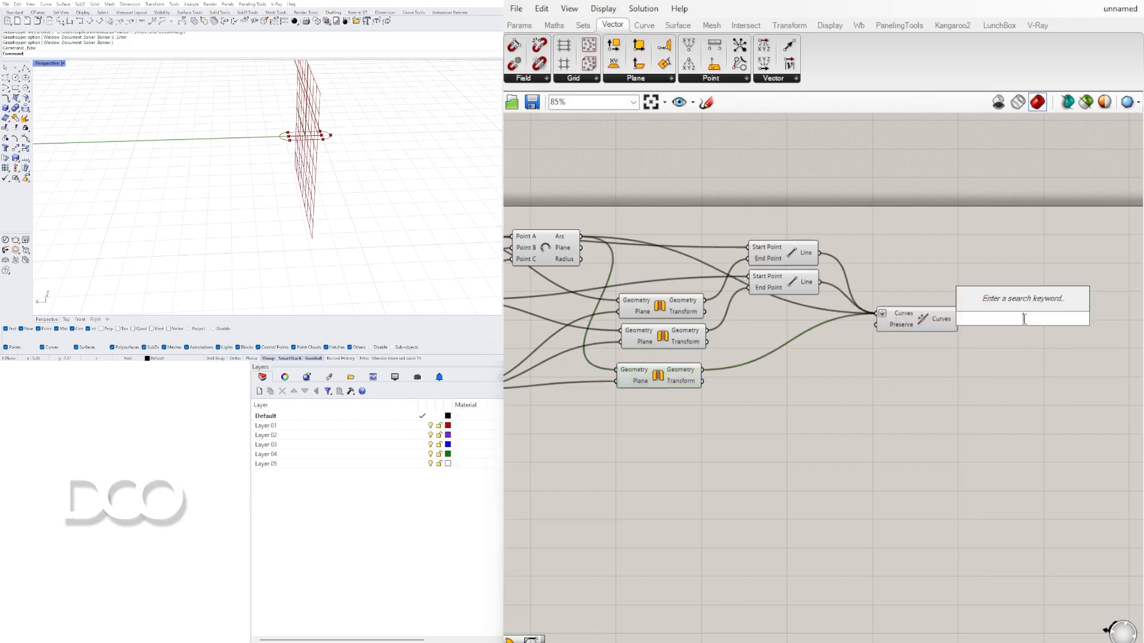
{"action": "type", "text": "boun"}
{"action": "key", "text": "Return"}
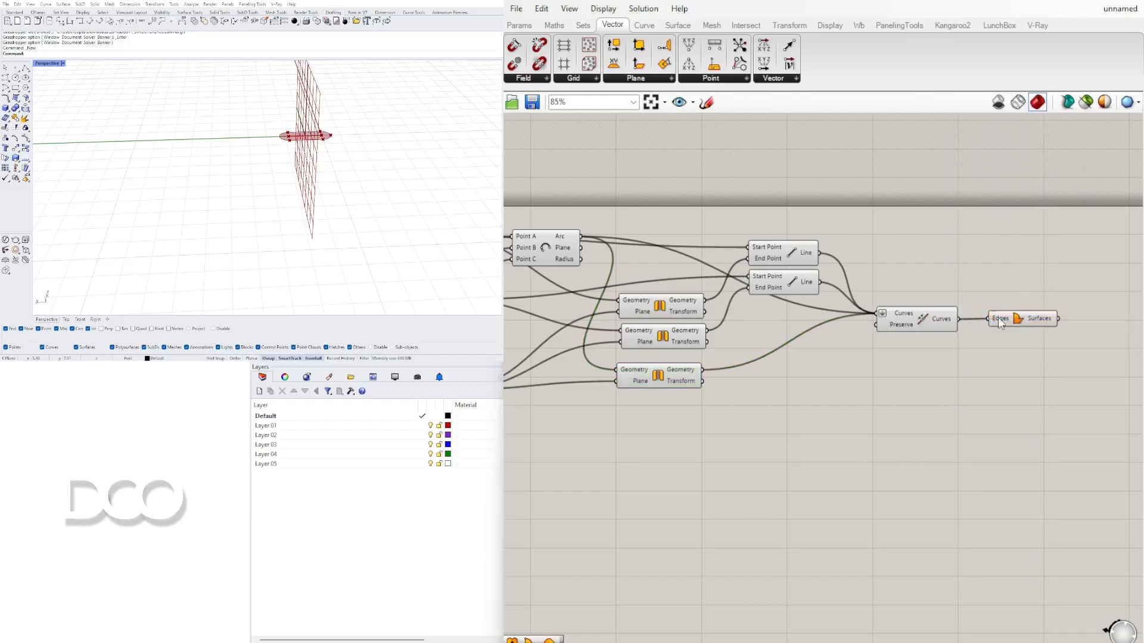
{"action": "left_click", "coordinate": [977, 351]}
- Connect the hexagonal Structure Lines directly to the Curve parameter, bypassing List Item, which is moved aside
{"action": "right_click_drag", "start_coordinate": [623, 395], "coordinate": [1090, 411]}
{"action": "right_click_drag", "start_coordinate": [536, 316], "coordinate": [929, 324]}
{"action": "left_click_drag", "start_coordinate": [872, 335], "coordinate": [819, 368]}
{"action": "left_click_drag", "start_coordinate": [712, 349], "coordinate": [901, 327]}
{"action": "scroll", "coordinate": [286, 173], "scroll_direction": "down", "scroll_amount": 5}
{"action": "right_click_drag", "start_coordinate": [262, 161], "coordinate": [375, 200]}
{"action": "scroll", "coordinate": [268, 185], "scroll_direction": "up", "scroll_amount": 8}
{"action": "scroll", "coordinate": [268, 185], "scroll_direction": "down", "scroll_amount": 5}
{"action": "scroll", "coordinate": [286, 173], "scroll_direction": "down", "scroll_amount": 3}
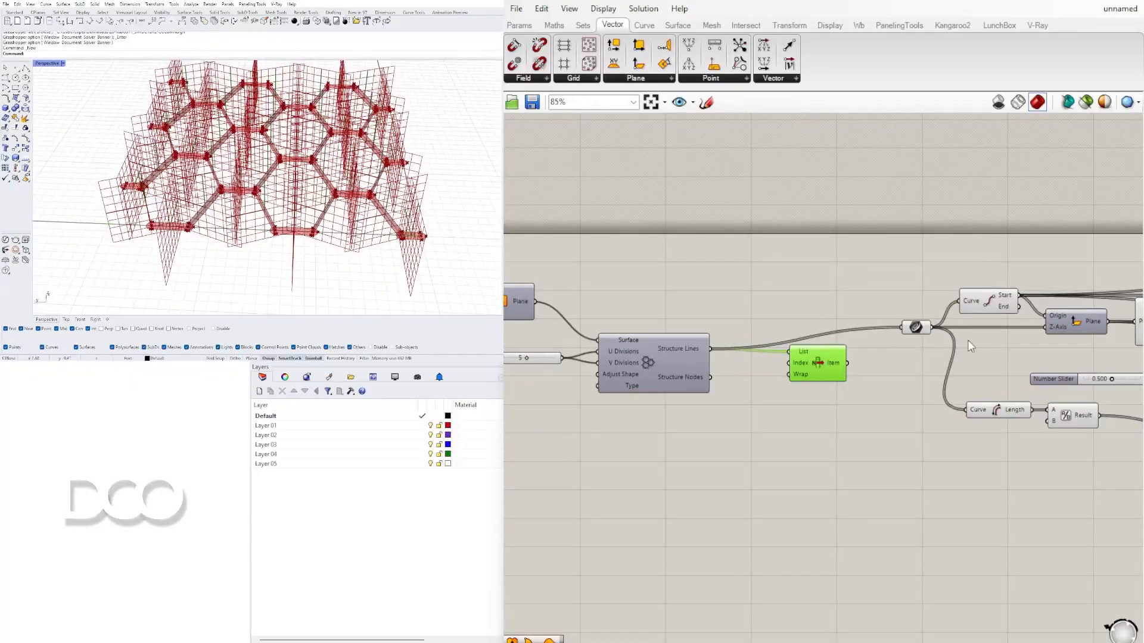
- Feed the first Amplitude's Vector input from the plane's X-Axis instead of its Y-Axis
{"action": "right_click_drag", "start_coordinate": [963, 419], "coordinate": [717, 372]}
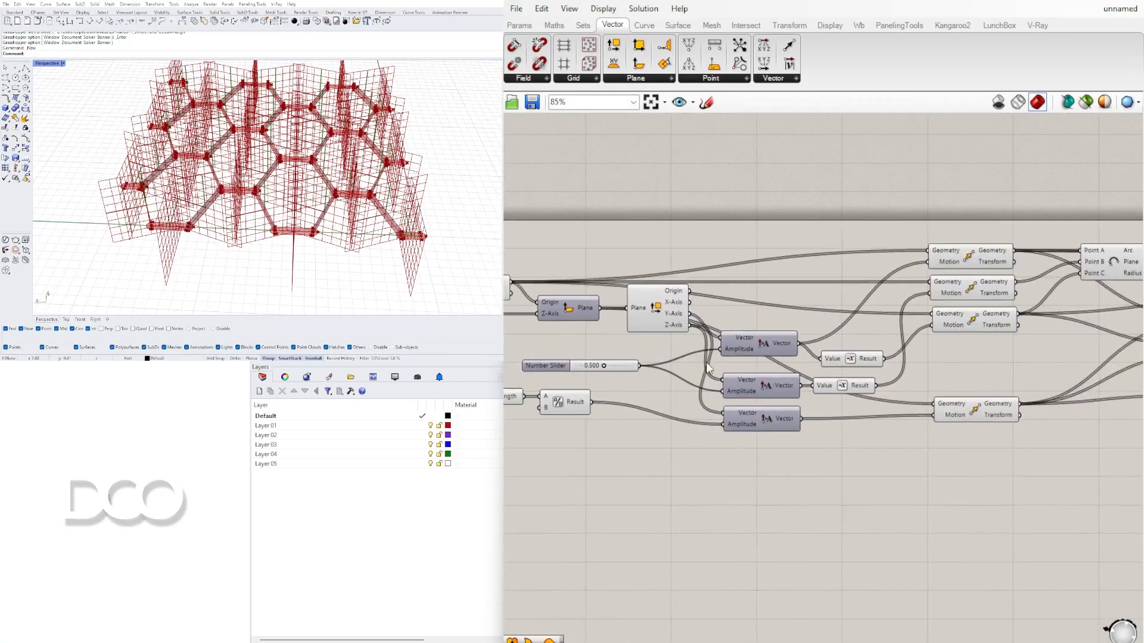
{"action": "scroll", "coordinate": [717, 371], "scroll_direction": "up", "scroll_amount": 4}
{"action": "scroll", "coordinate": [581, 321], "scroll_direction": "up", "scroll_amount": 1}
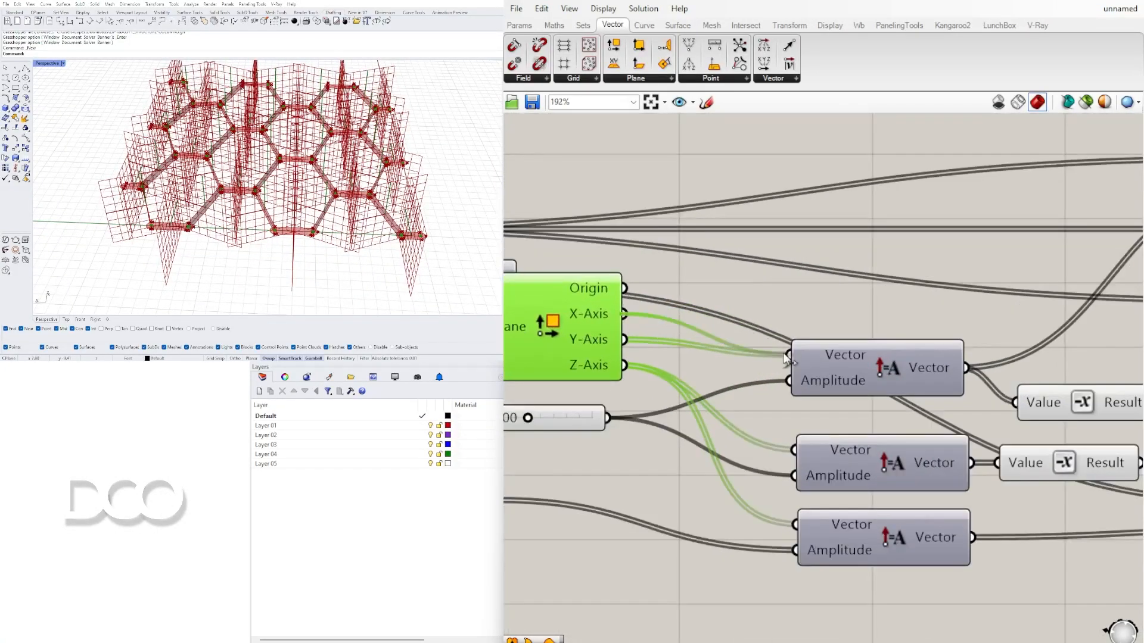
{"action": "left_click_drag", "start_coordinate": [786, 357], "coordinate": [789, 355]}
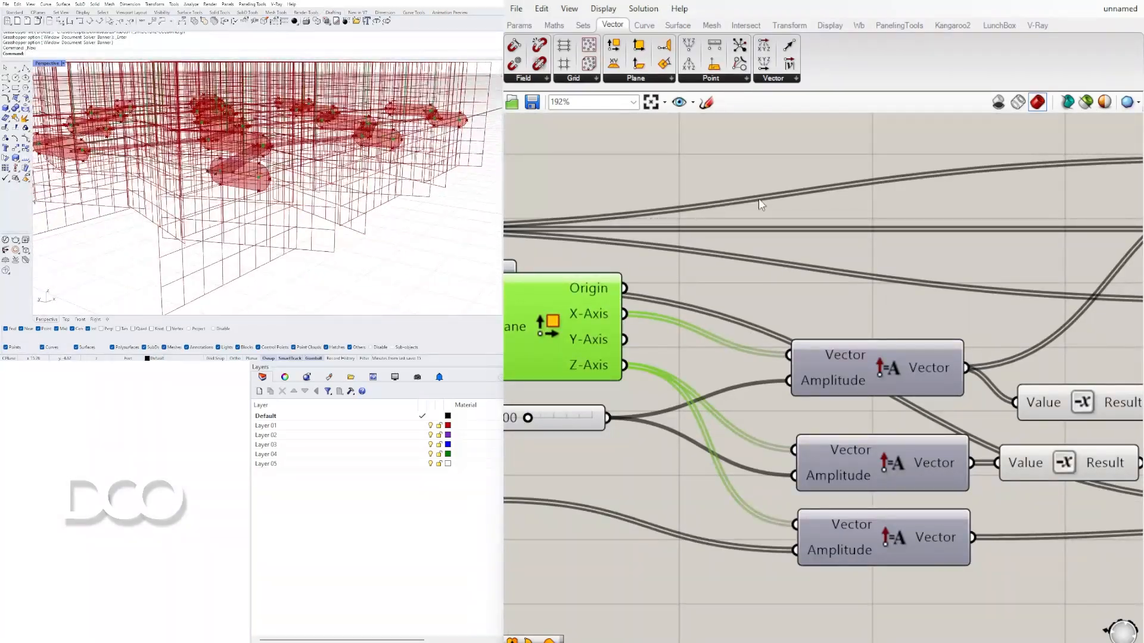
- Examine the hexagonal frame in the viewport from above and at an angle
{"action": "scroll", "coordinate": [690, 309], "scroll_direction": "down", "scroll_amount": 2}
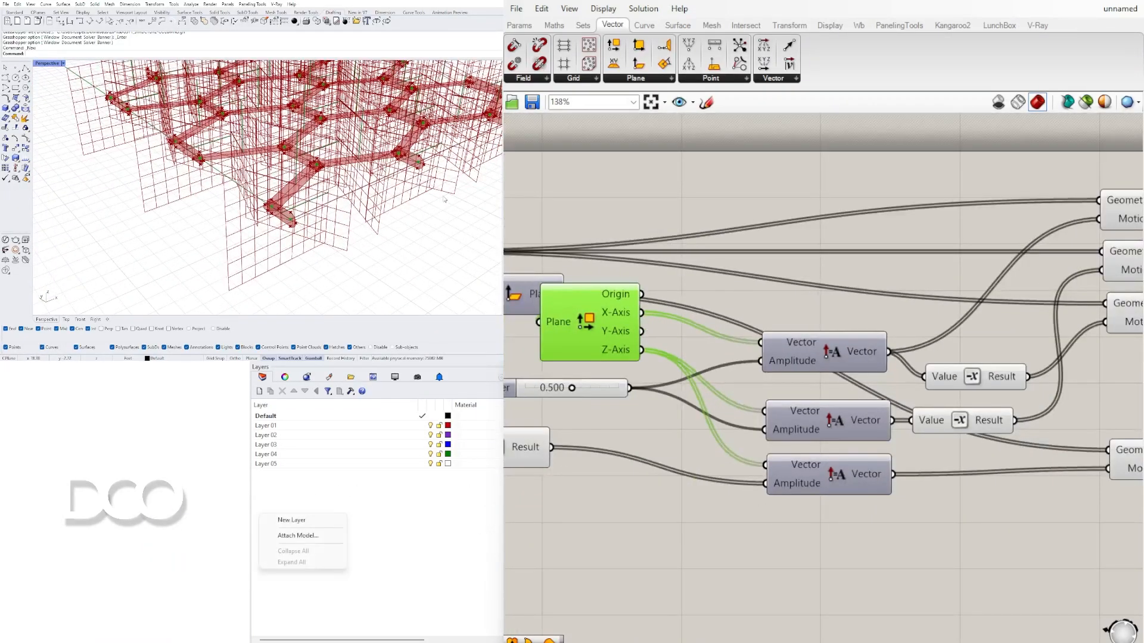
{"action": "scroll", "coordinate": [444, 200], "scroll_direction": "down", "scroll_amount": 2}
{"action": "right_click_drag", "start_coordinate": [387, 199], "coordinate": [381, 228]}
{"action": "right_click_drag", "start_coordinate": [253, 161], "coordinate": [291, 159]}
{"action": "scroll", "coordinate": [217, 253], "scroll_direction": "down", "scroll_amount": 10}
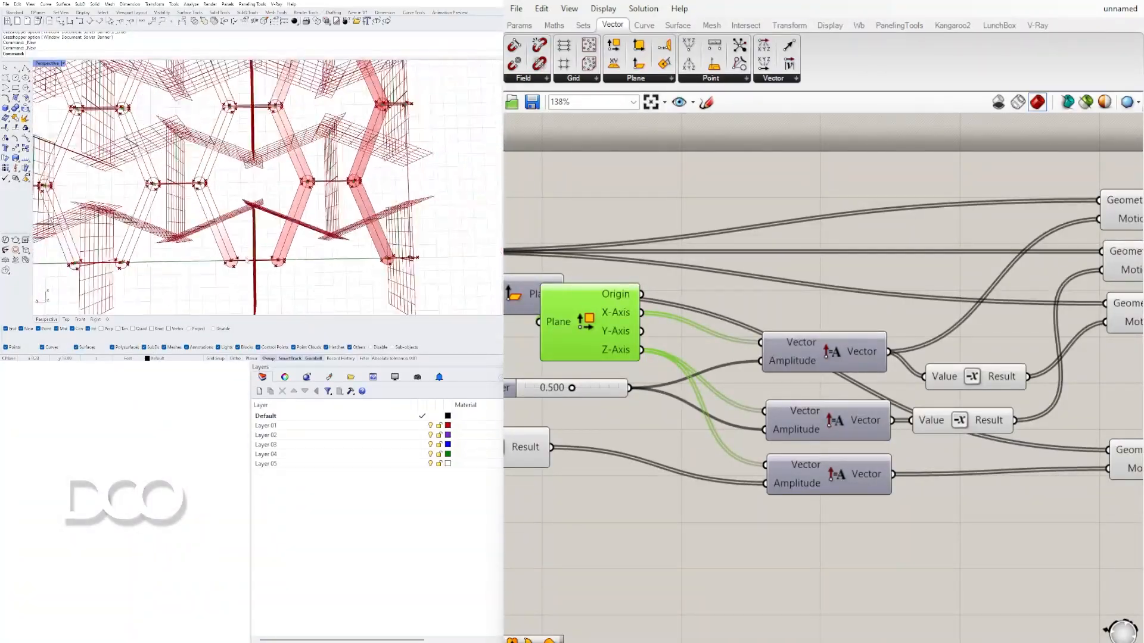
{"action": "right_click_drag", "start_coordinate": [218, 252], "coordinate": [304, 239]}
{"action": "left_click", "coordinate": [817, 243]}
{"action": "scroll", "coordinate": [309, 163], "scroll_direction": "up", "scroll_amount": 8}
{"action": "right_click_drag", "start_coordinate": [309, 163], "coordinate": [310, 170]}
{"action": "scroll", "coordinate": [819, 181], "scroll_direction": "down", "scroll_amount": 4}
{"action": "right_click_drag", "start_coordinate": [525, 265], "coordinate": [869, 277]}
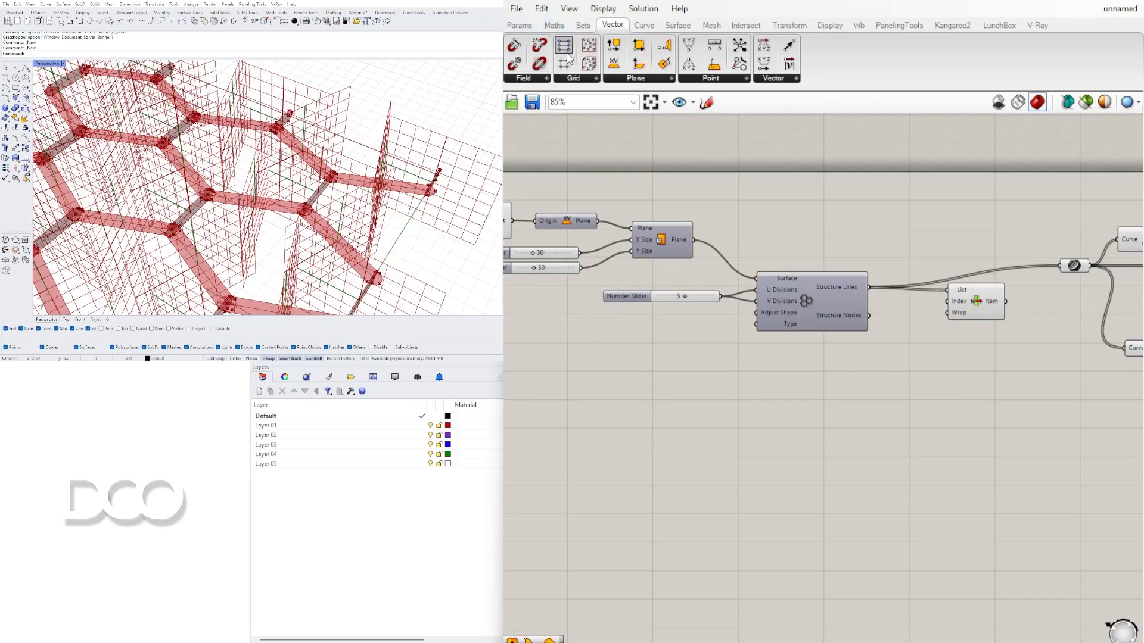
{"action": "scroll", "coordinate": [732, 279], "scroll_direction": "down", "scroll_amount": 5}
{"action": "scroll", "coordinate": [774, 250], "scroll_direction": "up", "scroll_amount": 4}
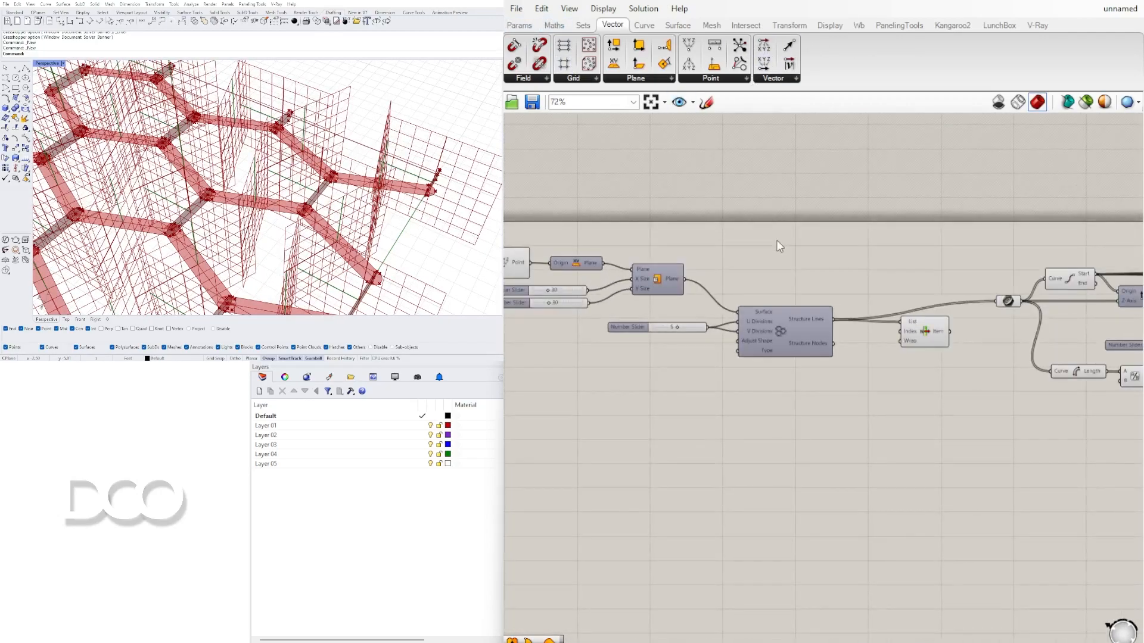
{"action": "type", "text": "voronoi"}
{"action": "left_click", "coordinate": [753, 215]}
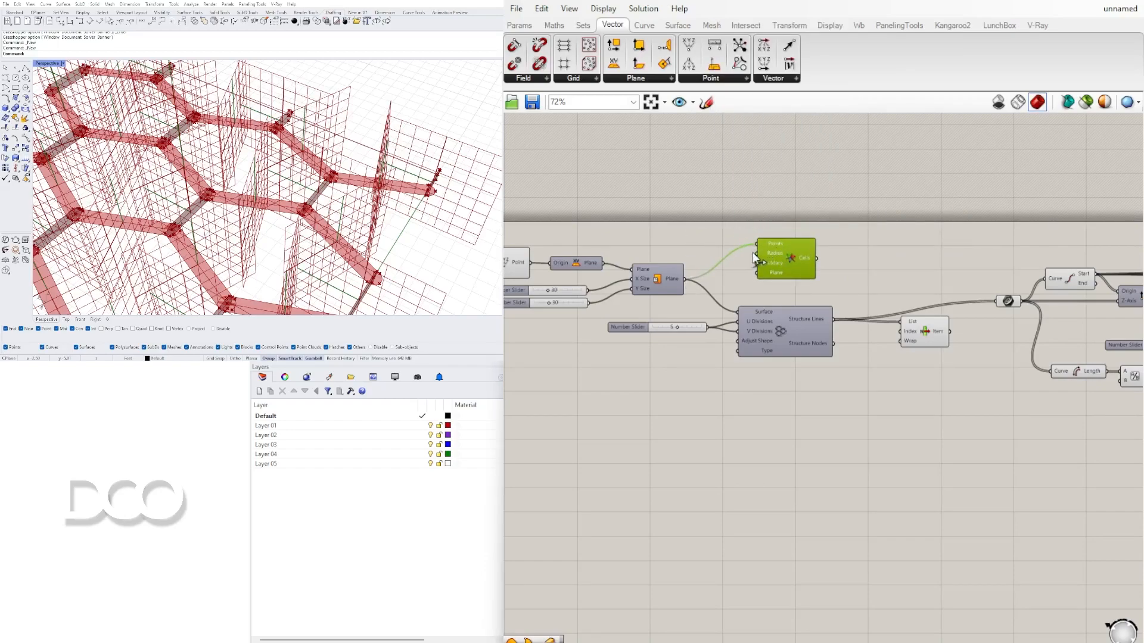
- Populate the plane surface with points using Populate Geometry and feed them to a new Voronoi with the surface as Boundary
{"action": "type", "text": "pop"}
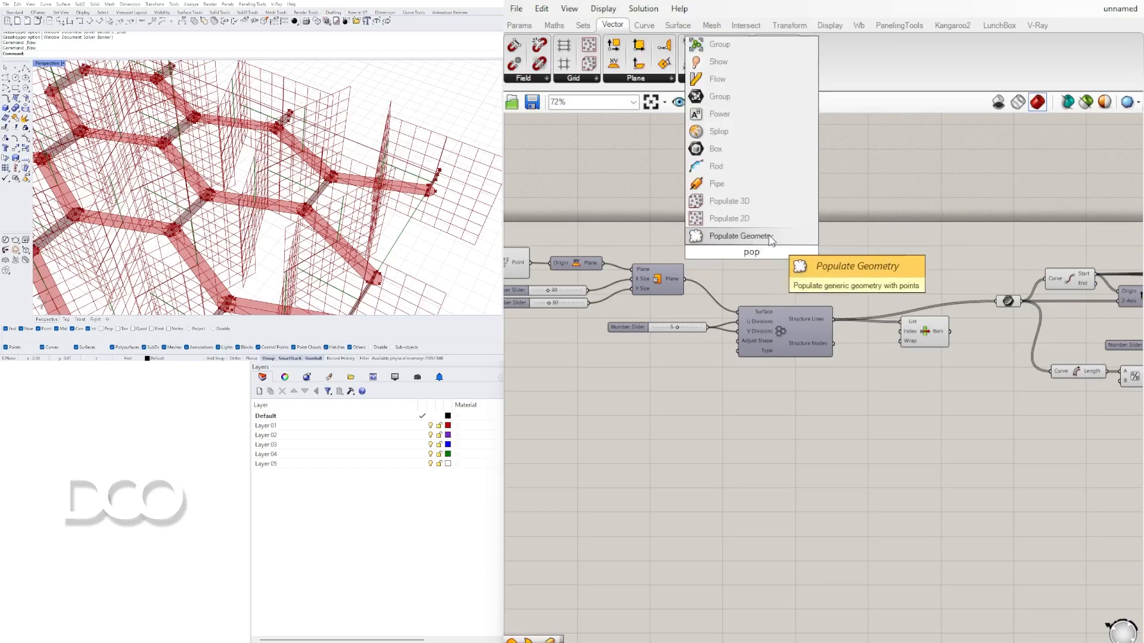
{"action": "left_click", "coordinate": [770, 237]}
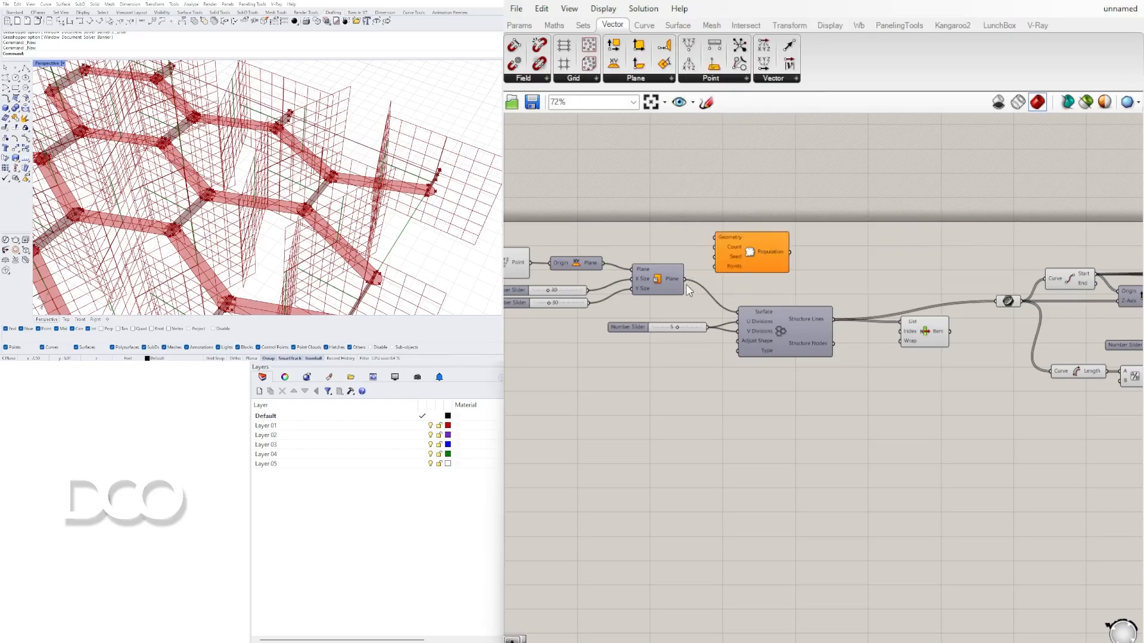
{"action": "double_click", "coordinate": [854, 240]}
{"action": "type", "text": "voronoi"}
{"action": "left_click", "coordinate": [832, 184]}
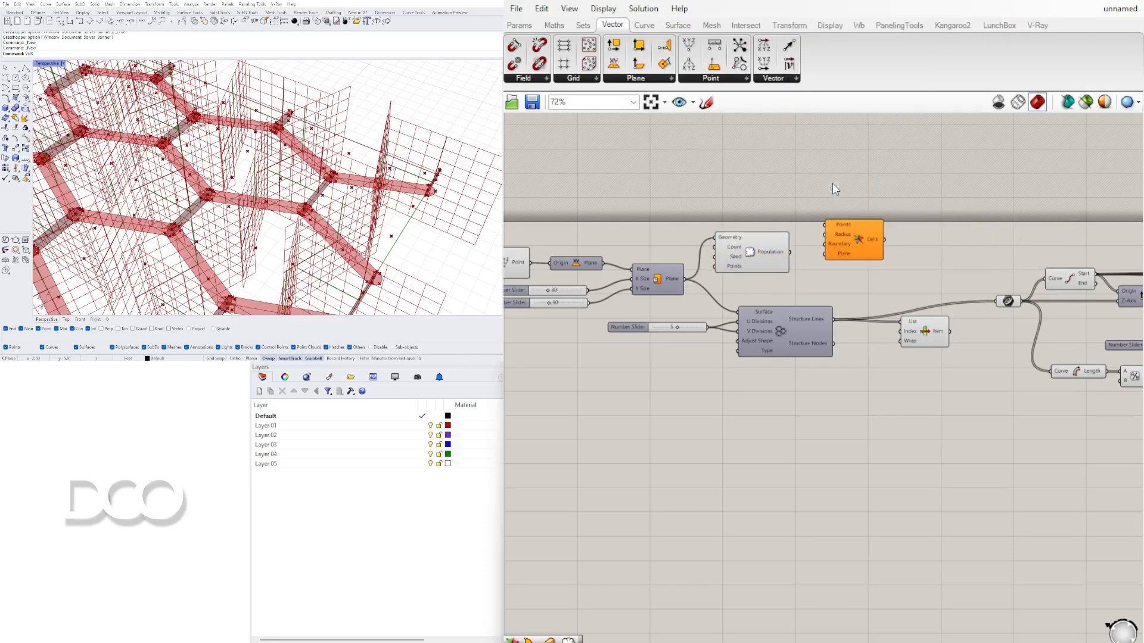
{"action": "left_click_drag", "start_coordinate": [828, 225], "coordinate": [826, 224]}
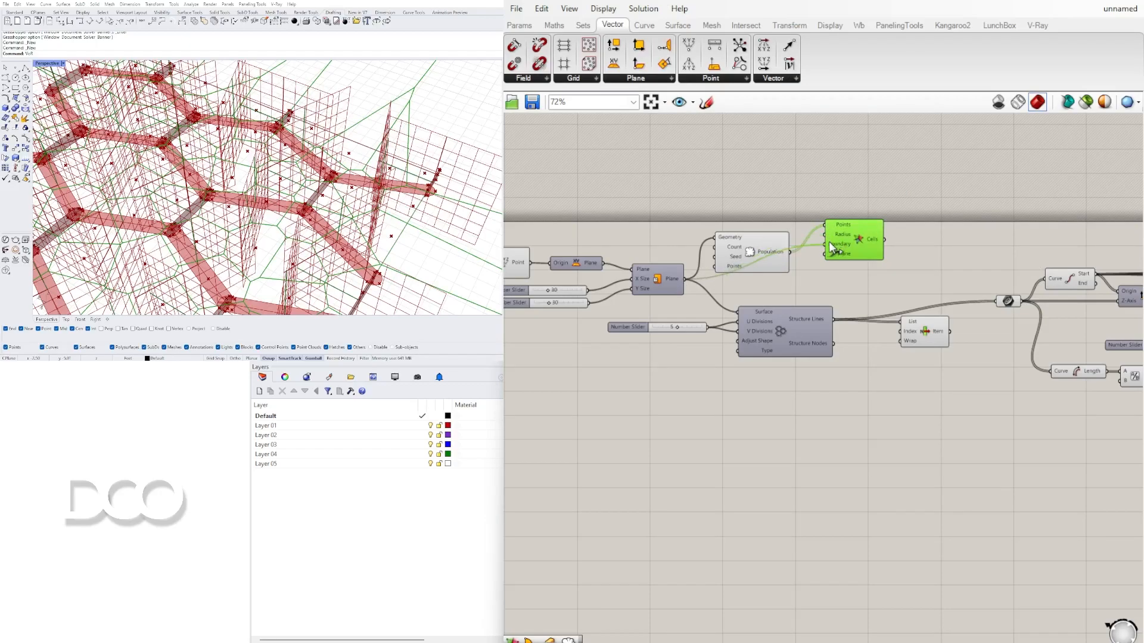
{"action": "left_click_drag", "start_coordinate": [751, 214], "coordinate": [752, 188]}
- Add a Number Slider set to 15, connect it to the Voronoi's Radius and rearrange the components
{"action": "right_click_drag", "start_coordinate": [858, 231], "coordinate": [736, 243]}
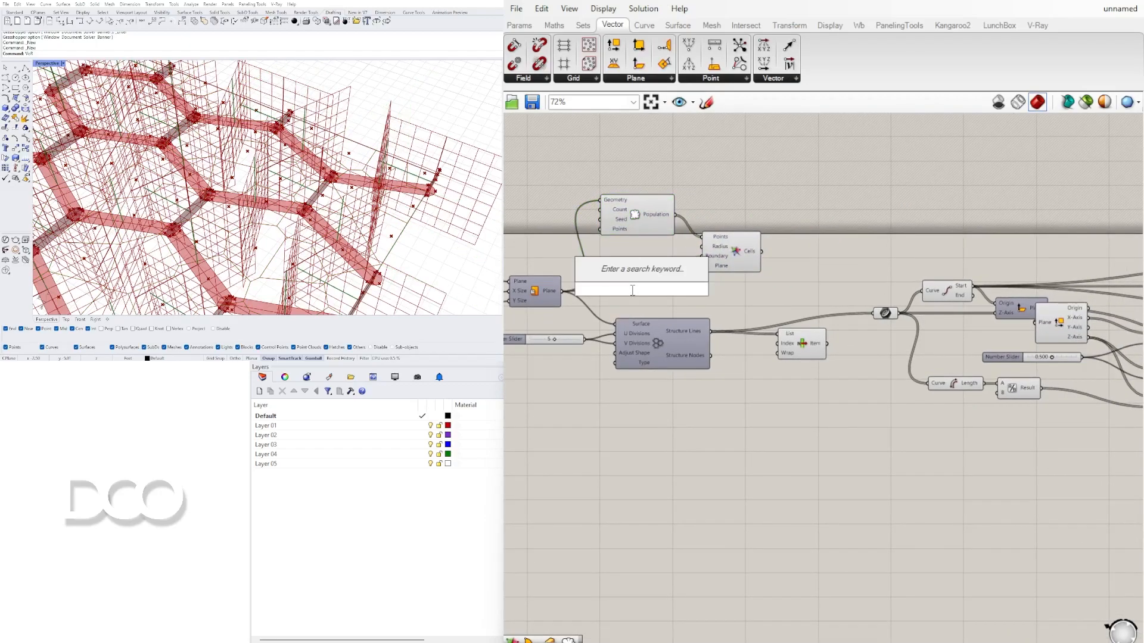
{"action": "left_click_drag", "start_coordinate": [581, 258], "coordinate": [519, 247]}
{"action": "left_click_drag", "start_coordinate": [772, 267], "coordinate": [677, 200]}
{"action": "left_click_drag", "start_coordinate": [675, 197], "coordinate": [695, 231]}
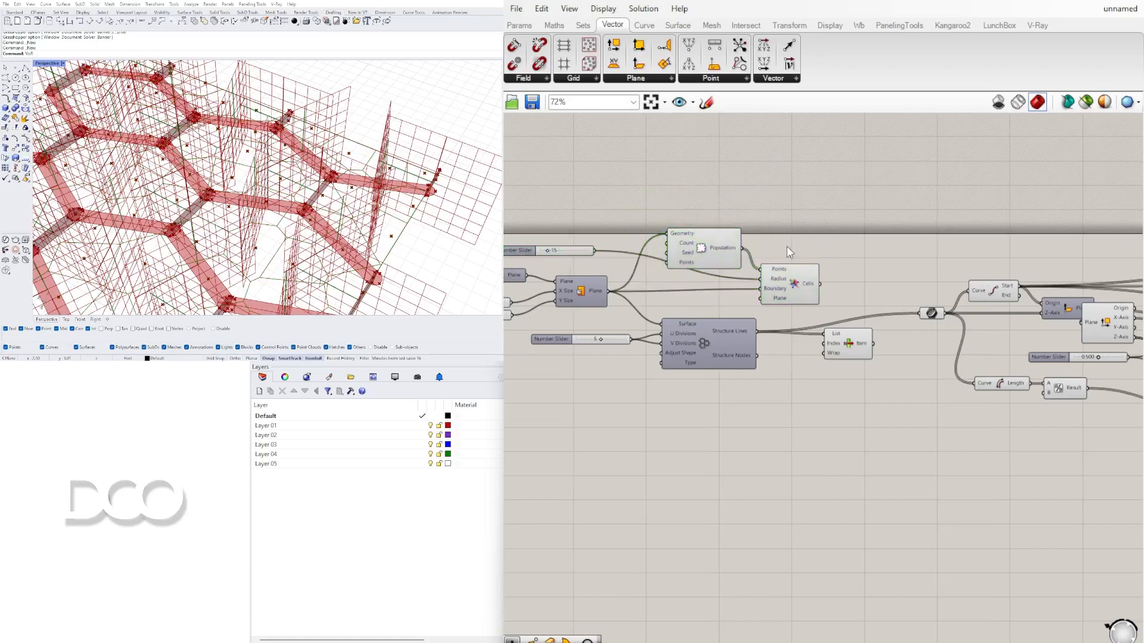
- Move the 15 slider's connection from the Voronoi's Radius to Populate Geometry's Count
{"action": "left_click", "coordinate": [796, 282]}
{"action": "right_click_drag", "start_coordinate": [796, 282], "coordinate": [741, 282]}
{"action": "scroll", "coordinate": [791, 274], "scroll_direction": "up", "scroll_amount": 3}
{"action": "right_click_drag", "start_coordinate": [642, 282], "coordinate": [823, 276]}
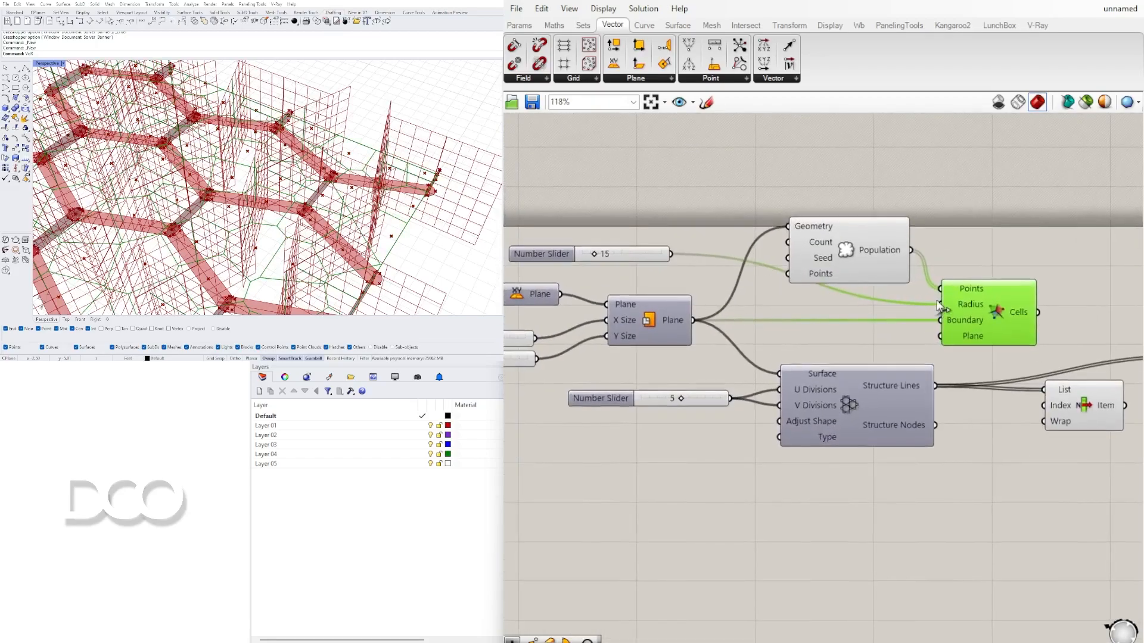
{"action": "left_click_drag", "start_coordinate": [792, 246], "coordinate": [792, 246]}
- Add a Boundary Surfaces component with the Voronoi Cells as its Edges
{"action": "right_click_drag", "start_coordinate": [1060, 272], "coordinate": [808, 285]}
{"action": "double_click", "coordinate": [886, 284]}
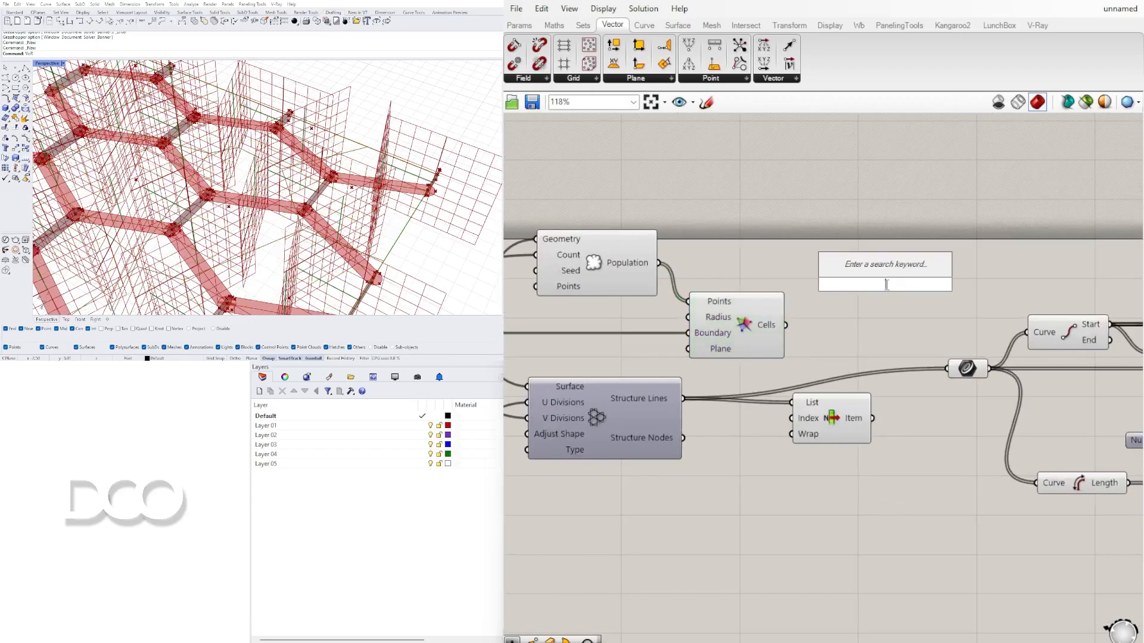
{"action": "type", "text": "bound"}
{"action": "left_click", "coordinate": [856, 268]}
{"action": "left_click_drag", "start_coordinate": [786, 325], "coordinate": [824, 315]}
- Add a Brep Join component beside the Voronoi's Boundary Surfaces
{"action": "double_click", "coordinate": [933, 265]}
{"action": "type", "text": "joi"}
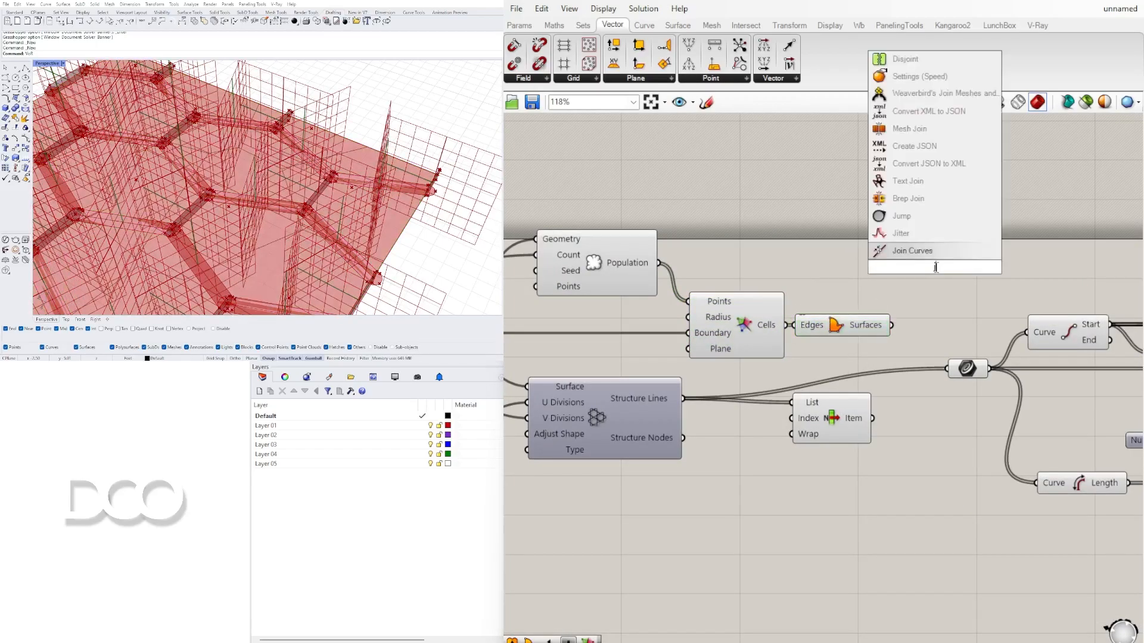
{"action": "left_click", "coordinate": [907, 233]}
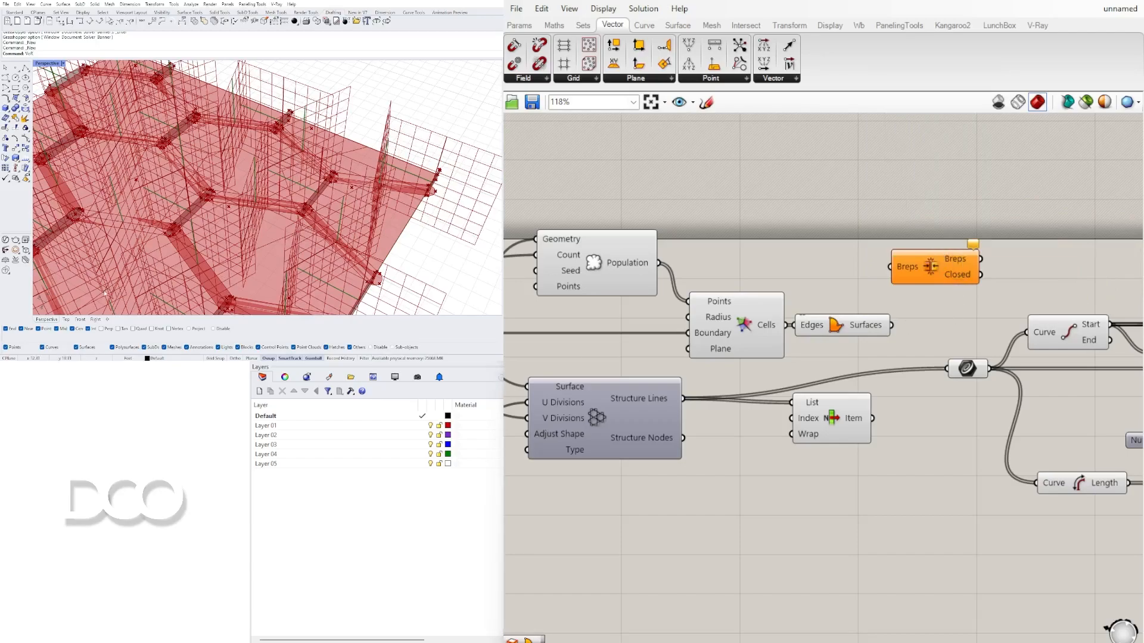
- Disconnect the hexagonal Structure Lines from the Curve parameter
{"action": "scroll", "coordinate": [161, 221], "scroll_direction": "down", "scroll_amount": 4}
{"action": "scroll", "coordinate": [774, 271], "scroll_direction": "down", "scroll_amount": 4}
{"action": "right_click_drag", "start_coordinate": [929, 298], "coordinate": [747, 301]}
{"action": "scroll", "coordinate": [834, 339], "scroll_direction": "down", "scroll_amount": 1}
{"action": "right_click_drag", "start_coordinate": [1043, 352], "coordinate": [738, 354]}
{"action": "right_click_drag", "start_coordinate": [1076, 359], "coordinate": [947, 350]}
{"action": "scroll", "coordinate": [774, 360], "scroll_direction": "up", "scroll_amount": 3}
{"action": "right_click_drag", "start_coordinate": [518, 316], "coordinate": [688, 325]}
{"action": "scroll", "coordinate": [620, 296], "scroll_direction": "up", "scroll_amount": 3}
{"action": "right_click_drag", "start_coordinate": [620, 296], "coordinate": [845, 309]}
{"action": "left_click_drag", "start_coordinate": [849, 307], "coordinate": [540, 341], "text": "ctrl"}
- Connect the Voronoi Surfaces to Brep Join and flatten its Breps input
{"action": "scroll", "coordinate": [838, 208], "scroll_direction": "up", "scroll_amount": 1}
{"action": "left_click_drag", "start_coordinate": [782, 187], "coordinate": [783, 255]}
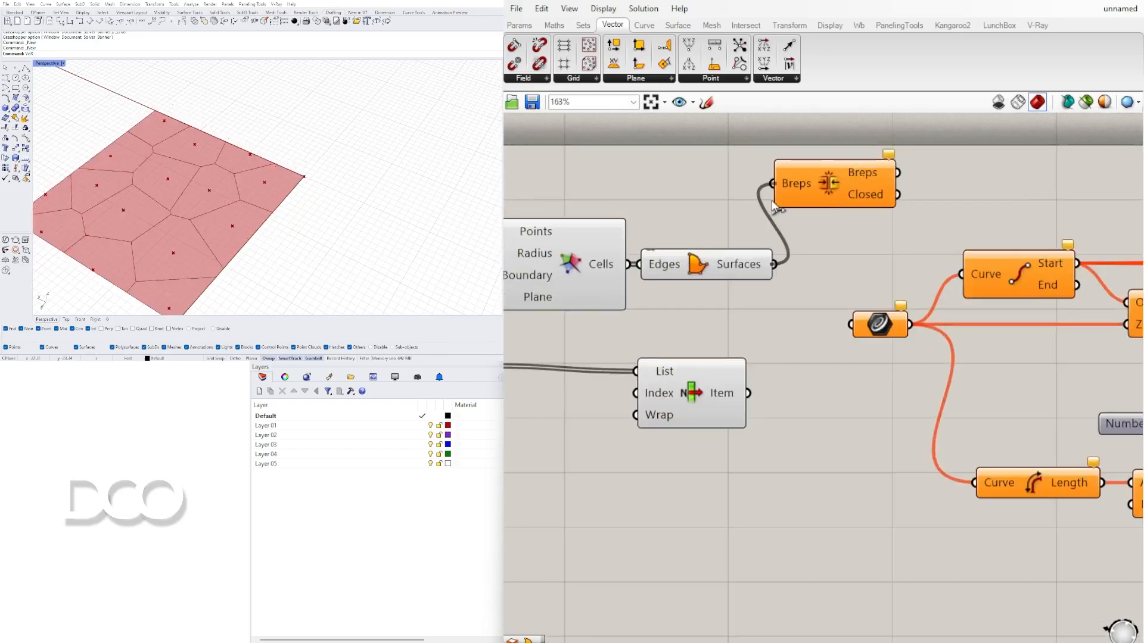
{"action": "right_click", "coordinate": [805, 190]}
{"action": "left_click", "coordinate": [840, 295]}
- Add a Brep Edges component fed by the joined Breps and connect its Interior edges to the Curve parameter
{"action": "double_click", "coordinate": [996, 188]}
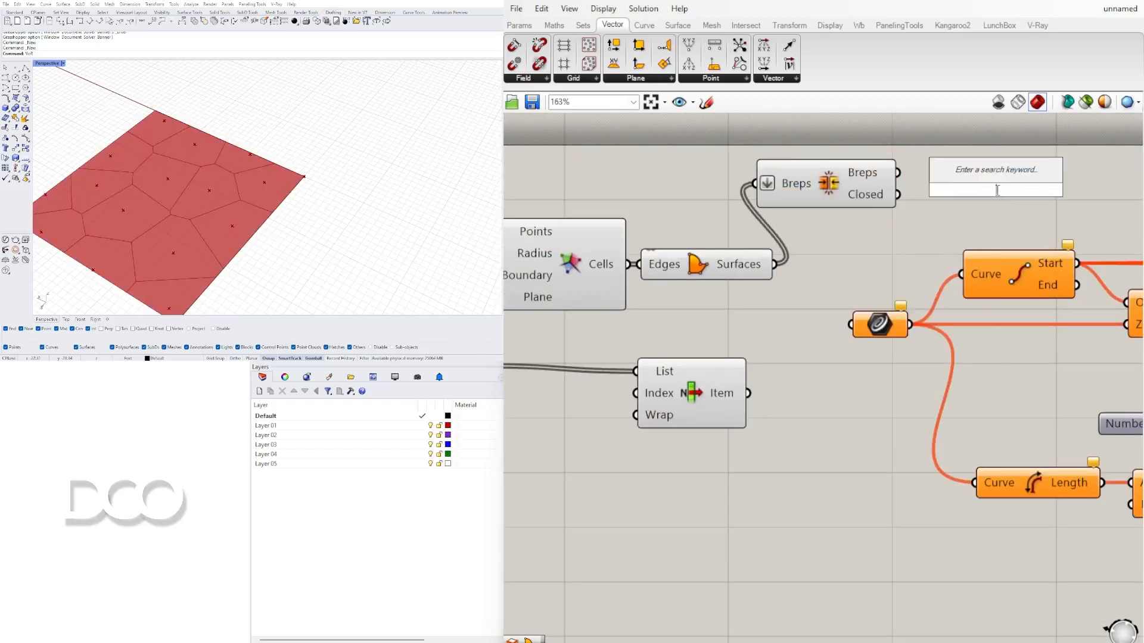
{"action": "type", "text": "edg"}
{"action": "left_click", "coordinate": [988, 31]}
{"action": "left_click_drag", "start_coordinate": [916, 189], "coordinate": [896, 173]}
{"action": "left_click_drag", "start_coordinate": [940, 191], "coordinate": [939, 173]}
{"action": "left_click_drag", "start_coordinate": [1091, 190], "coordinate": [866, 178]}
{"action": "left_click_drag", "start_coordinate": [857, 179], "coordinate": [894, 263]}
{"action": "scroll", "coordinate": [891, 179], "scroll_direction": "down", "scroll_amount": 2}
{"action": "scroll", "coordinate": [891, 180], "scroll_direction": "down", "scroll_amount": 4}
{"action": "left_click", "coordinate": [867, 172]}
{"action": "scroll", "coordinate": [908, 160], "scroll_direction": "up", "scroll_amount": 2}
{"action": "left_click_drag", "start_coordinate": [930, 199], "coordinate": [722, 226]}
{"action": "key", "text": "ctrl+z"}
- Turn off the preview of the Voronoi surface and Brep components feeding the Curve parameter
{"action": "left_click", "coordinate": [865, 237]}
{"action": "left_click", "coordinate": [792, 237], "text": "shift"}
{"action": "left_click", "coordinate": [936, 231], "text": "shift"}
{"action": "left_click", "coordinate": [733, 235], "text": "shift"}
{"action": "left_click", "coordinate": [840, 319]}
{"action": "scroll", "coordinate": [845, 321], "scroll_direction": "down", "scroll_amount": 4}
{"action": "left_click_drag", "start_coordinate": [1063, 358], "coordinate": [816, 265]}
{"action": "scroll", "coordinate": [828, 260], "scroll_direction": "up", "scroll_amount": 4}
{"action": "left_click", "coordinate": [893, 226], "text": "ctrl"}
{"action": "left_click_drag", "start_coordinate": [884, 253], "coordinate": [1084, 229]}
{"action": "left_click_drag", "start_coordinate": [928, 214], "coordinate": [1004, 247]}
{"action": "scroll", "coordinate": [877, 261], "scroll_direction": "down", "scroll_amount": 2}
{"action": "left_click_drag", "start_coordinate": [906, 278], "coordinate": [644, 202]}
{"action": "scroll", "coordinate": [865, 246], "scroll_direction": "down", "scroll_amount": 3}
{"action": "middle_click", "coordinate": [688, 219]}
{"action": "left_click", "coordinate": [716, 154]}
- Review the components downstream of the Curve parameter and the structure they produce in the viewport
{"action": "scroll", "coordinate": [136, 230], "scroll_direction": "up", "scroll_amount": 6}
{"action": "right_click_drag", "start_coordinate": [1125, 259], "coordinate": [935, 317]}
{"action": "scroll", "coordinate": [1023, 298], "scroll_direction": "up", "scroll_amount": 3}
{"action": "scroll", "coordinate": [948, 316], "scroll_direction": "up", "scroll_amount": 3}
{"action": "mouse_move", "coordinate": [250, 244]}
{"action": "right_mouse_down"}
{"action": "mouse_move", "coordinate": [322, 185]}
{"action": "mouse_move", "coordinate": [417, 223]}
{"action": "right_mouse_up"}
{"action": "right_click_drag", "start_coordinate": [684, 319], "coordinate": [1024, 306]}
{"action": "left_click_drag", "start_coordinate": [949, 418], "coordinate": [908, 278]}
{"action": "right_click_drag", "start_coordinate": [1094, 351], "coordinate": [1009, 366]}
{"action": "right_click_drag", "start_coordinate": [566, 330], "coordinate": [866, 306]}
{"action": "left_click_drag", "start_coordinate": [866, 307], "coordinate": [829, 205]}
{"action": "right_click_drag", "start_coordinate": [821, 287], "coordinate": [524, 295]}
{"action": "left_click_drag", "start_coordinate": [876, 409], "coordinate": [793, 256]}
{"action": "scroll", "coordinate": [914, 298], "scroll_direction": "down", "scroll_amount": 5}
{"action": "right_click_drag", "start_coordinate": [917, 336], "coordinate": [835, 339]}
{"action": "left_click_drag", "start_coordinate": [969, 376], "coordinate": [584, 226]}
{"action": "scroll", "coordinate": [530, 285], "scroll_direction": "up", "scroll_amount": 4}
- Turn off the preview of the lowest Move component, which shifts the mirror planes
{"action": "left_click", "coordinate": [802, 473]}
{"action": "left_click_drag", "start_coordinate": [772, 384], "coordinate": [732, 260]}
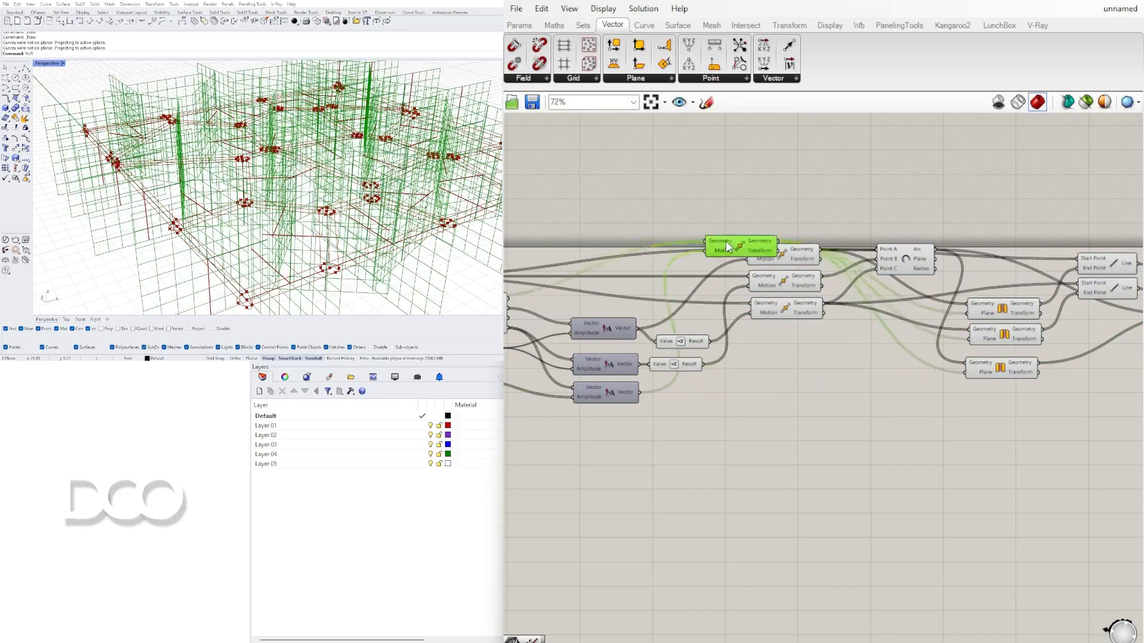
{"action": "key", "text": "ctrl+z"}
{"action": "middle_click", "coordinate": [781, 360]}
{"action": "left_click", "coordinate": [814, 320]}
- Examine the Voronoi-based frame in the viewport and trace the definition back to Brep Edges
{"action": "right_click_drag", "start_coordinate": [409, 198], "coordinate": [324, 245]}
{"action": "right_click_drag", "start_coordinate": [1102, 331], "coordinate": [659, 353]}
{"action": "right_click_drag", "start_coordinate": [764, 352], "coordinate": [1102, 354]}
{"action": "right_click_drag", "start_coordinate": [593, 378], "coordinate": [1103, 390]}
{"action": "scroll", "coordinate": [911, 371], "scroll_direction": "down", "scroll_amount": 2}
{"action": "right_click_drag", "start_coordinate": [625, 360], "coordinate": [885, 361]}
{"action": "scroll", "coordinate": [885, 359], "scroll_direction": "up", "scroll_amount": 5}
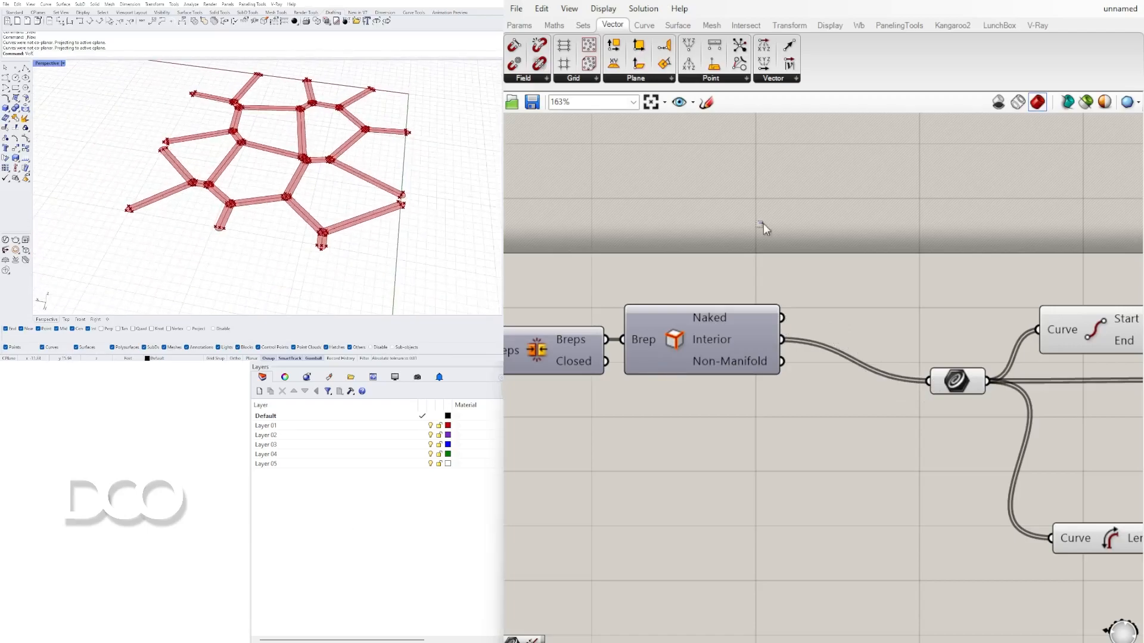
- Turn off the preview of the components between the Curve parameter and Boundary Surfaces, leaving only the finished strips displayed
{"action": "scroll", "coordinate": [859, 346], "scroll_direction": "down", "scroll_amount": 8}
{"action": "right_click_drag", "start_coordinate": [859, 341], "coordinate": [845, 341]}
{"action": "left_click_drag", "start_coordinate": [972, 391], "coordinate": [557, 258]}
{"action": "middle_click", "coordinate": [592, 256]}
{"action": "left_click", "coordinate": [631, 257]}
{"action": "scroll", "coordinate": [1018, 310], "scroll_direction": "up", "scroll_amount": 8}
{"action": "right_click_drag", "start_coordinate": [959, 316], "coordinate": [708, 307]}
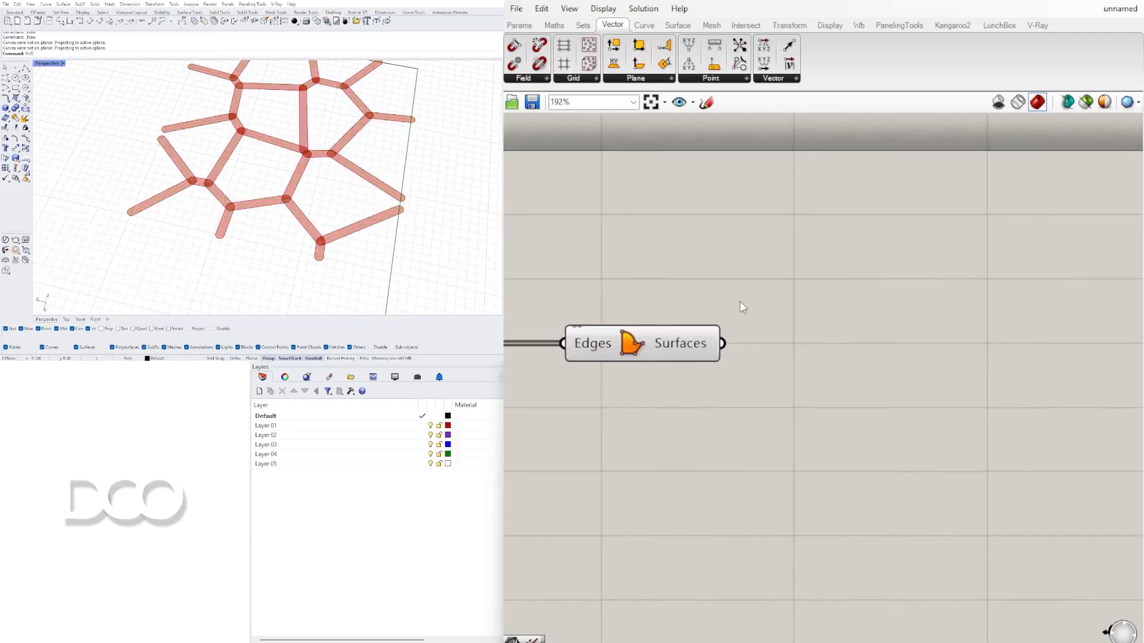
- Add a Region Union component fed by the boundary surfaces, and turn off the preview of Boundary Surfaces
{"action": "type", "text": "union"}
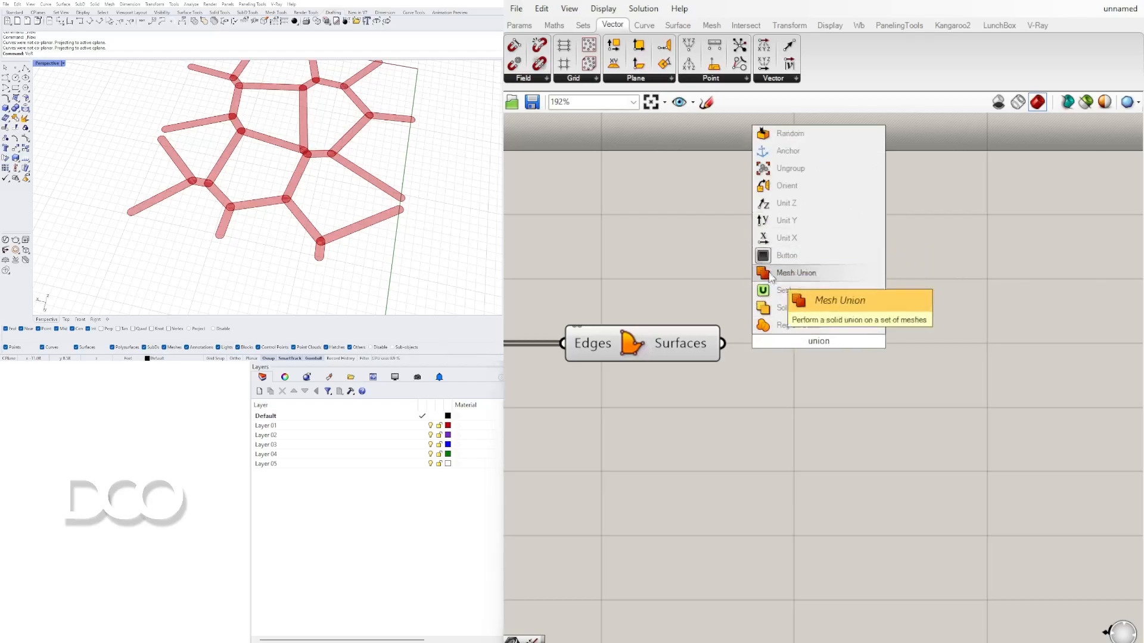
{"action": "left_click", "coordinate": [784, 327]}
{"action": "left_click_drag", "start_coordinate": [723, 343], "coordinate": [788, 349]}
{"action": "left_click", "coordinate": [641, 347]}
{"action": "right_click", "coordinate": [641, 346]}
{"action": "left_click", "coordinate": [677, 370]}
- Set the slider driving the Voronoi point population count to 100
{"action": "scroll", "coordinate": [246, 124], "scroll_direction": "down", "scroll_amount": 4}
{"action": "scroll", "coordinate": [247, 123], "scroll_direction": "up", "scroll_amount": 8}
{"action": "scroll", "coordinate": [1000, 248], "scroll_direction": "down", "scroll_amount": 1}
{"action": "scroll", "coordinate": [193, 187], "scroll_direction": "down", "scroll_amount": 3}
{"action": "scroll", "coordinate": [193, 186], "scroll_direction": "down", "scroll_amount": 4}
{"action": "scroll", "coordinate": [764, 249], "scroll_direction": "down", "scroll_amount": 6}
{"action": "right_click_drag", "start_coordinate": [685, 350], "coordinate": [1139, 357]}
{"action": "right_click_drag", "start_coordinate": [642, 314], "coordinate": [977, 310]}
{"action": "mouse_move", "coordinate": [642, 287]}
{"action": "right_mouse_down"}
{"action": "mouse_move", "coordinate": [712, 268]}
{"action": "mouse_move", "coordinate": [942, 300]}
{"action": "right_mouse_up"}
{"action": "scroll", "coordinate": [749, 312], "scroll_direction": "up", "scroll_amount": 2}
{"action": "scroll", "coordinate": [650, 238], "scroll_direction": "up", "scroll_amount": 5}
{"action": "left_click_drag", "start_coordinate": [619, 244], "coordinate": [703, 223]}
{"action": "scroll", "coordinate": [854, 276], "scroll_direction": "down", "scroll_amount": 8}
- Set the slider feeding the Amplitude components that control the strip width to 0.244
{"action": "scroll", "coordinate": [1028, 340], "scroll_direction": "up", "scroll_amount": 2}
{"action": "right_click_drag", "start_coordinate": [1027, 340], "coordinate": [575, 315]}
{"action": "scroll", "coordinate": [754, 321], "scroll_direction": "up", "scroll_amount": 6}
{"action": "left_click_drag", "start_coordinate": [779, 329], "coordinate": [850, 345]}
{"action": "scroll", "coordinate": [827, 339], "scroll_direction": "up", "scroll_amount": 3}
{"action": "scroll", "coordinate": [128, 166], "scroll_direction": "down", "scroll_amount": 8}
{"action": "scroll", "coordinate": [855, 292], "scroll_direction": "down", "scroll_amount": 9}
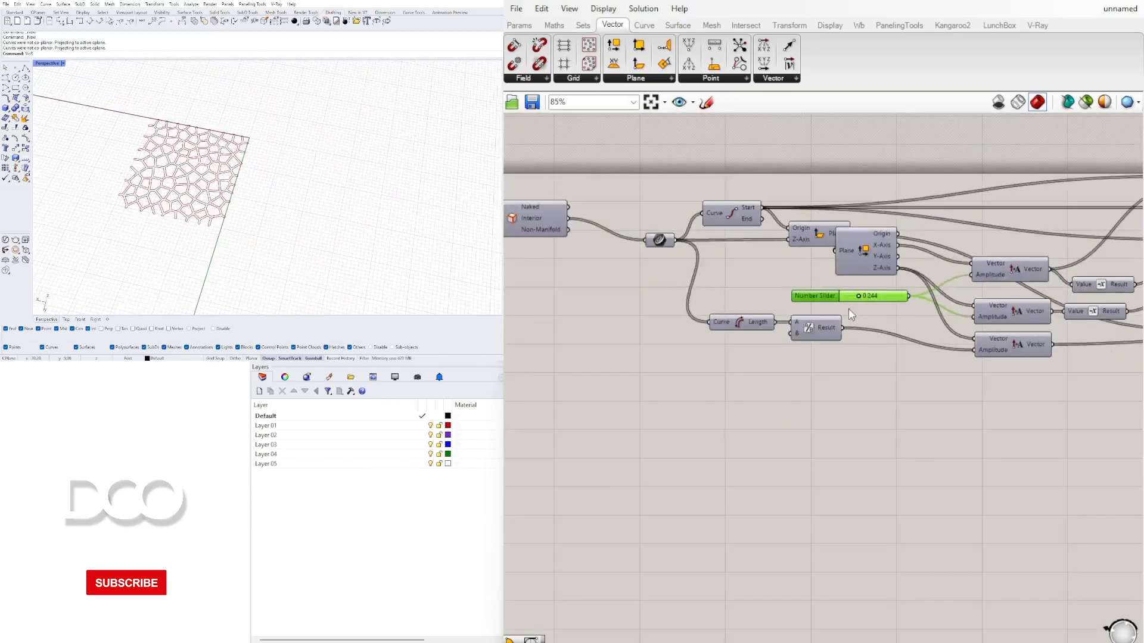
- Lower the slider driving the Voronoi point population count below 100 to produce fewer, larger cells
{"action": "right_click_drag", "start_coordinate": [856, 298], "coordinate": [1051, 292]}
{"action": "right_click_drag", "start_coordinate": [536, 257], "coordinate": [784, 276]}
{"action": "scroll", "coordinate": [785, 272], "scroll_direction": "up", "scroll_amount": 5}
{"action": "scroll", "coordinate": [736, 285], "scroll_direction": "up", "scroll_amount": 5}
{"action": "scroll", "coordinate": [736, 307], "scroll_direction": "down", "scroll_amount": 6}
{"action": "right_click_drag", "start_coordinate": [741, 328], "coordinate": [785, 357]}
{"action": "scroll", "coordinate": [776, 371], "scroll_direction": "down", "scroll_amount": 2}
{"action": "right_click_drag", "start_coordinate": [955, 372], "coordinate": [584, 371]}
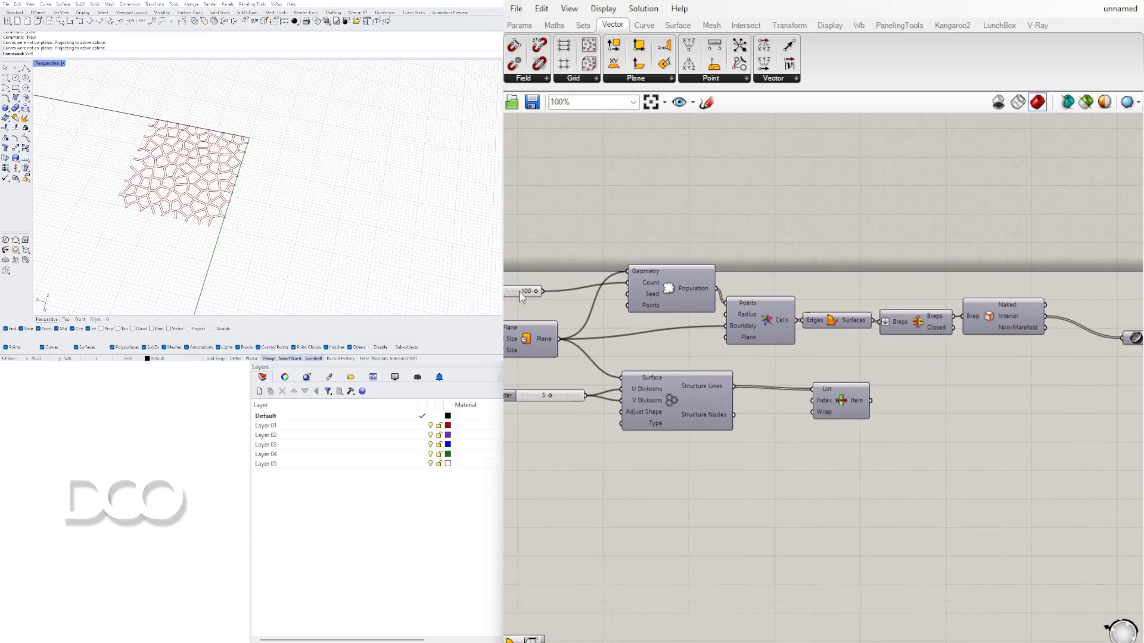
{"action": "right_click_drag", "start_coordinate": [557, 300], "coordinate": [709, 332]}
{"action": "scroll", "coordinate": [648, 324], "scroll_direction": "up", "scroll_amount": 4}
{"action": "left_click_drag", "start_coordinate": [598, 323], "coordinate": [709, 311]}
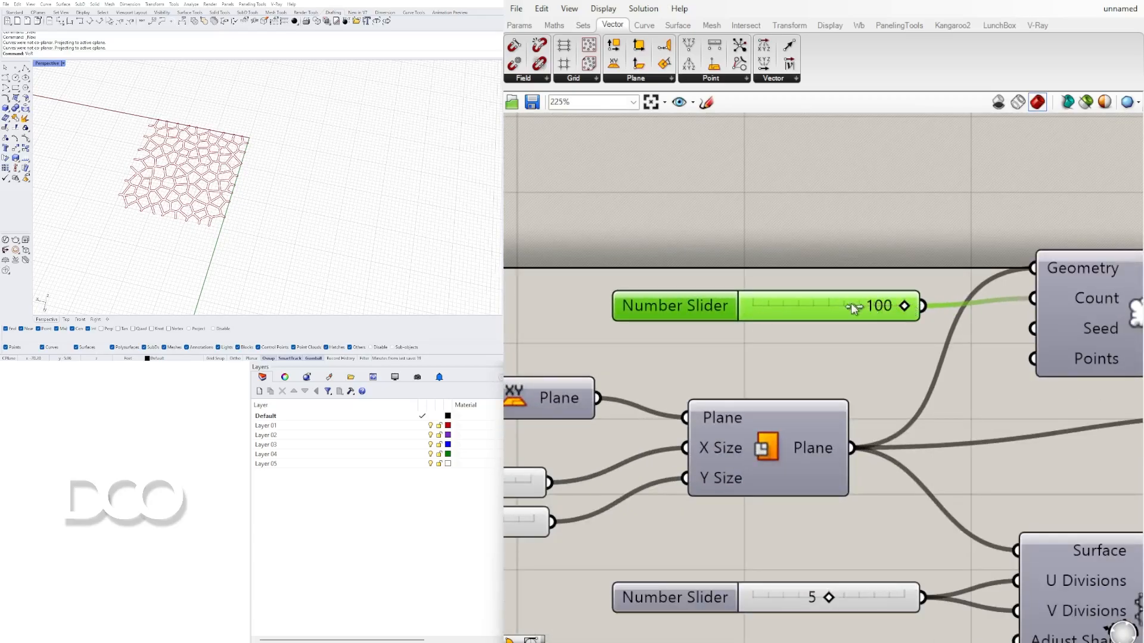
- Move the curve Length component up to just below the End Points component, and review the definition and resulting frame
{"action": "scroll", "coordinate": [860, 230], "scroll_direction": "down", "scroll_amount": 12}
{"action": "left_click_drag", "start_coordinate": [996, 300], "coordinate": [717, 252]}
{"action": "scroll", "coordinate": [732, 278], "scroll_direction": "up", "scroll_amount": 7}
{"action": "left_click", "coordinate": [742, 377]}
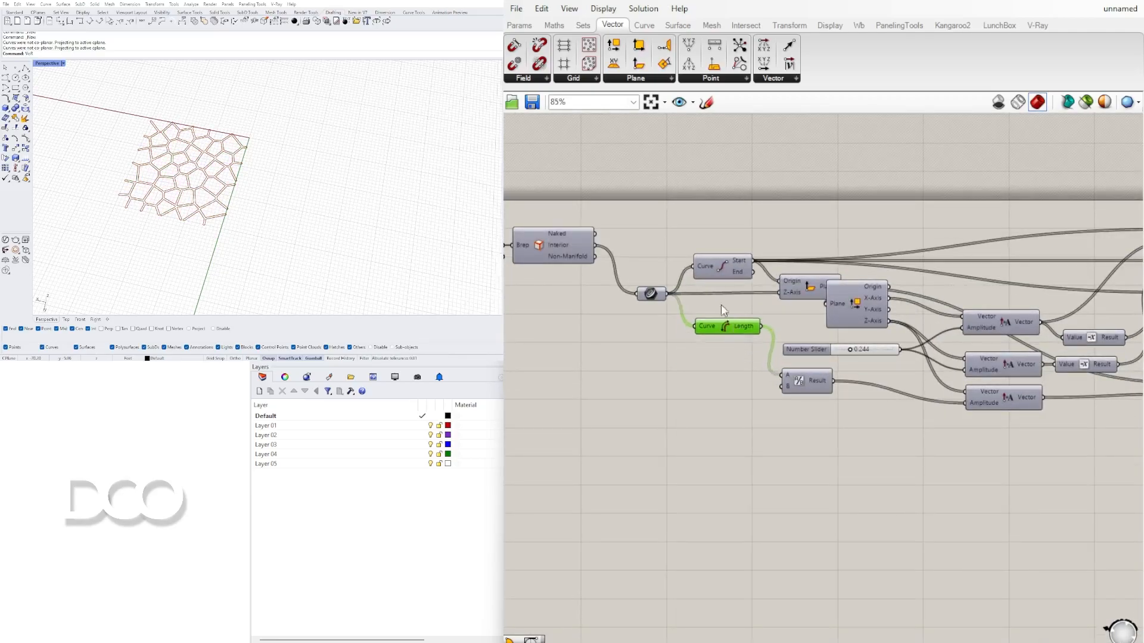
{"action": "scroll", "coordinate": [177, 159], "scroll_direction": "up", "scroll_amount": 5}
{"action": "scroll", "coordinate": [892, 461], "scroll_direction": "down", "scroll_amount": 8}
{"action": "scroll", "coordinate": [674, 290], "scroll_direction": "up", "scroll_amount": 9}
{"action": "scroll", "coordinate": [589, 358], "scroll_direction": "down", "scroll_amount": 4}
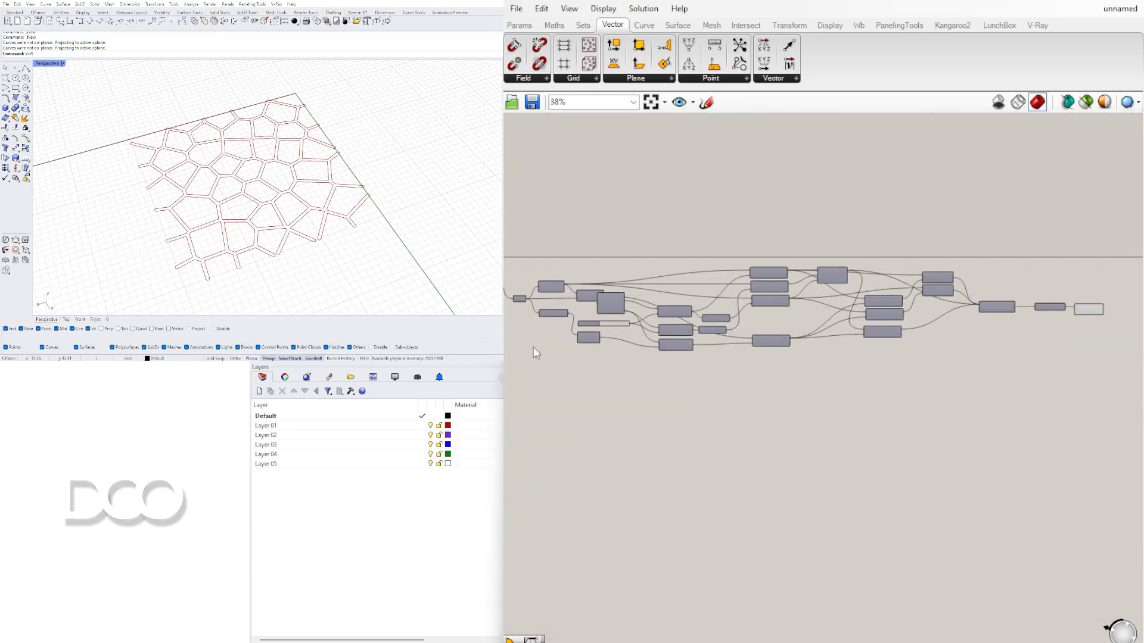